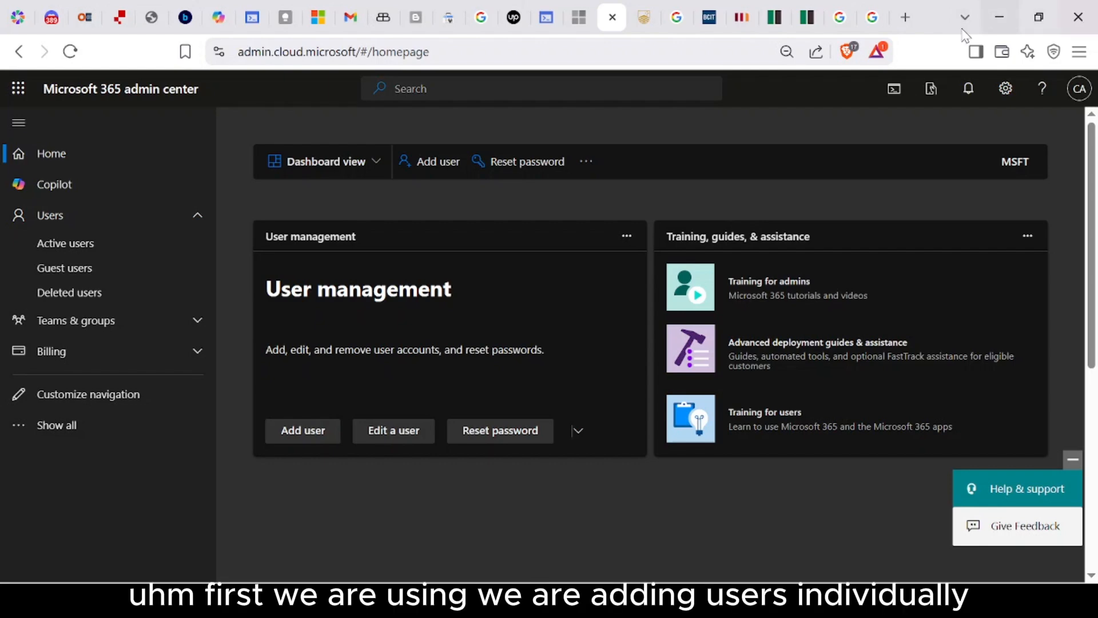
# Step: Open the Add a user form from the Active users list
pyautogui.click(189, 216)
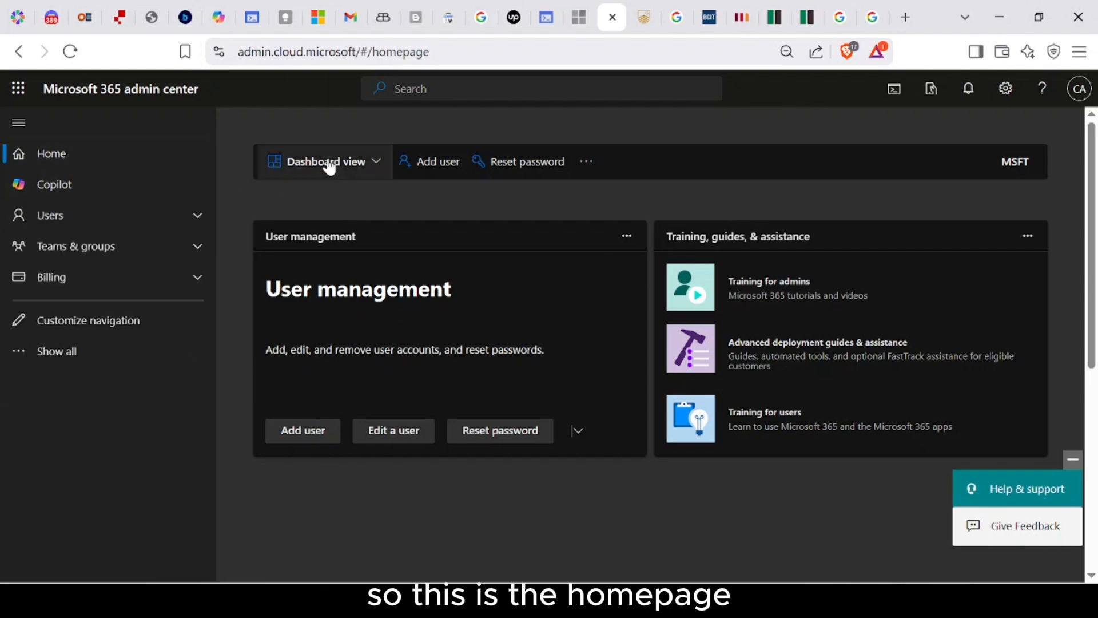
pyautogui.click(197, 215)
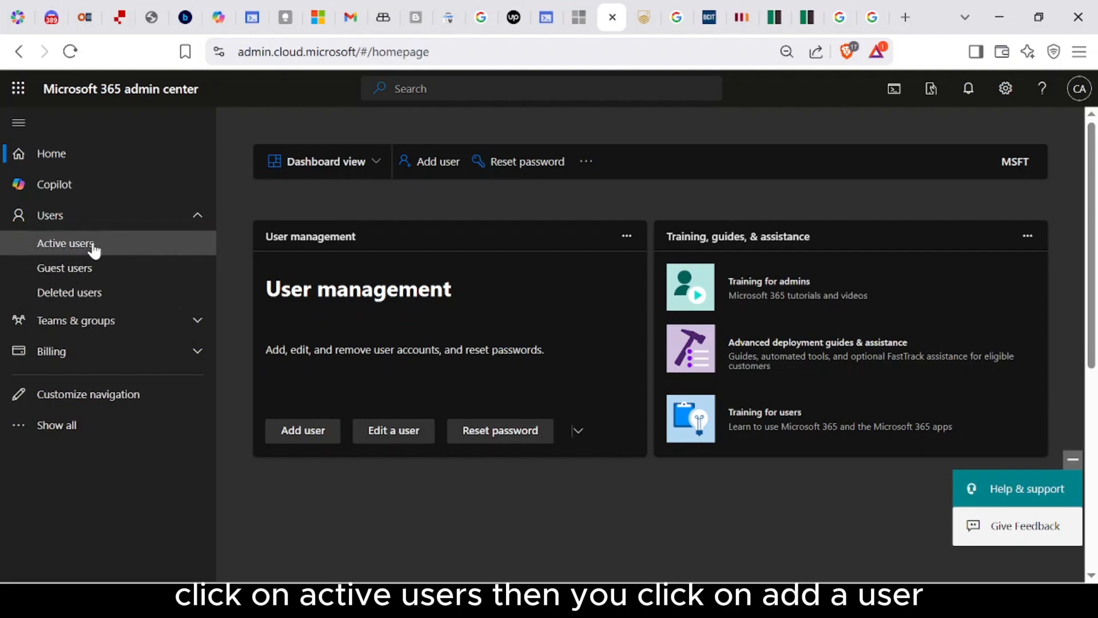
pyautogui.click(98, 246)
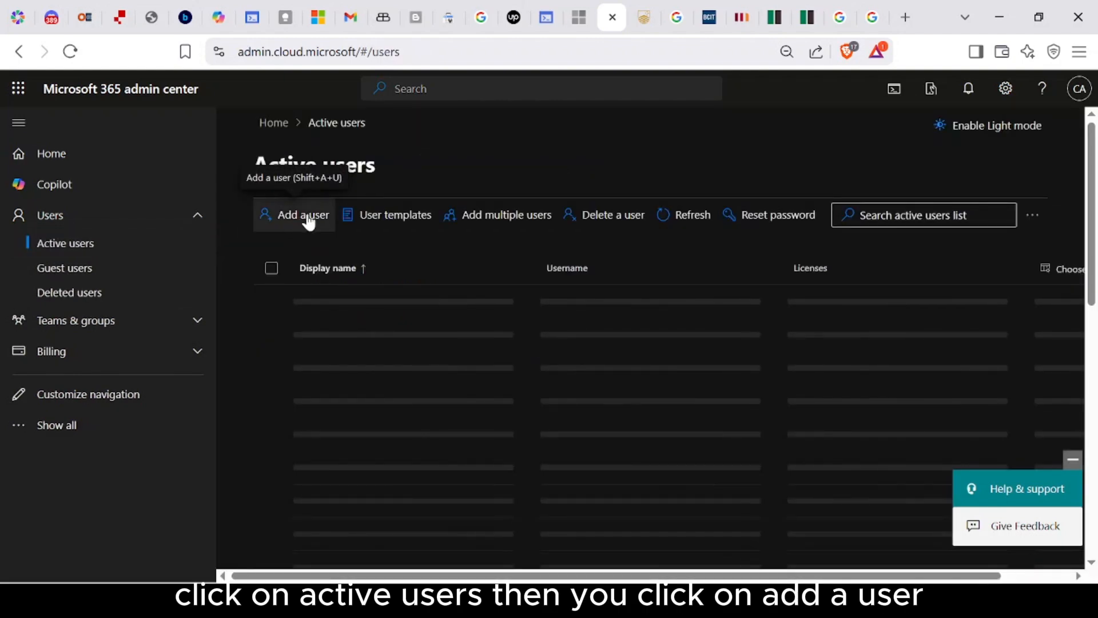
pyautogui.click(307, 216)
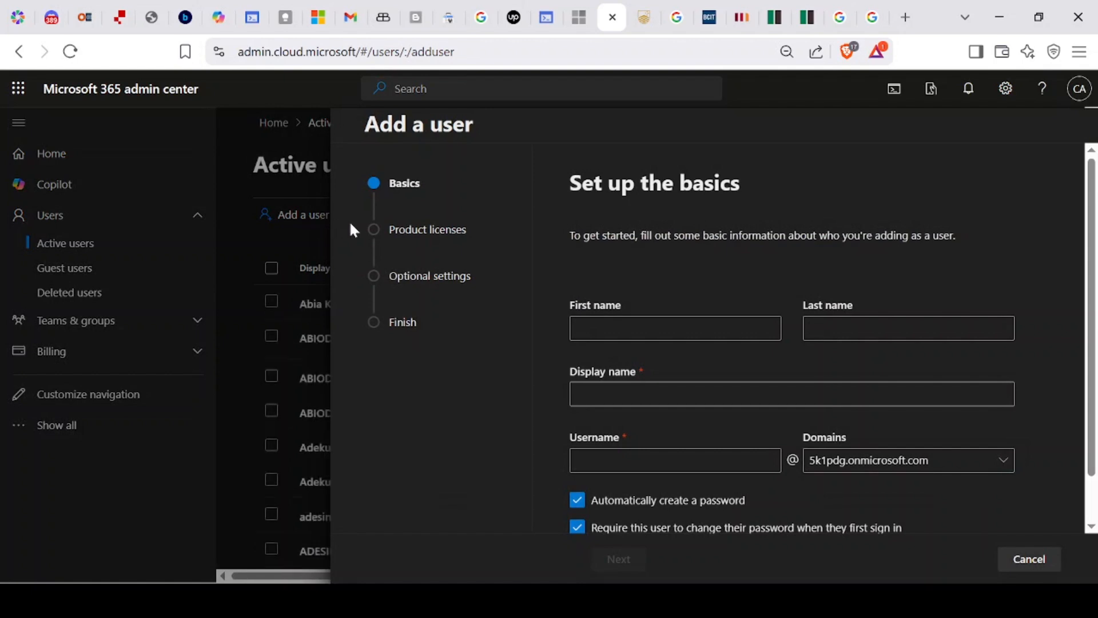
# Step: Enter the user's first and last name, letting the display name auto-fill, and their username
pyautogui.click(677, 334)
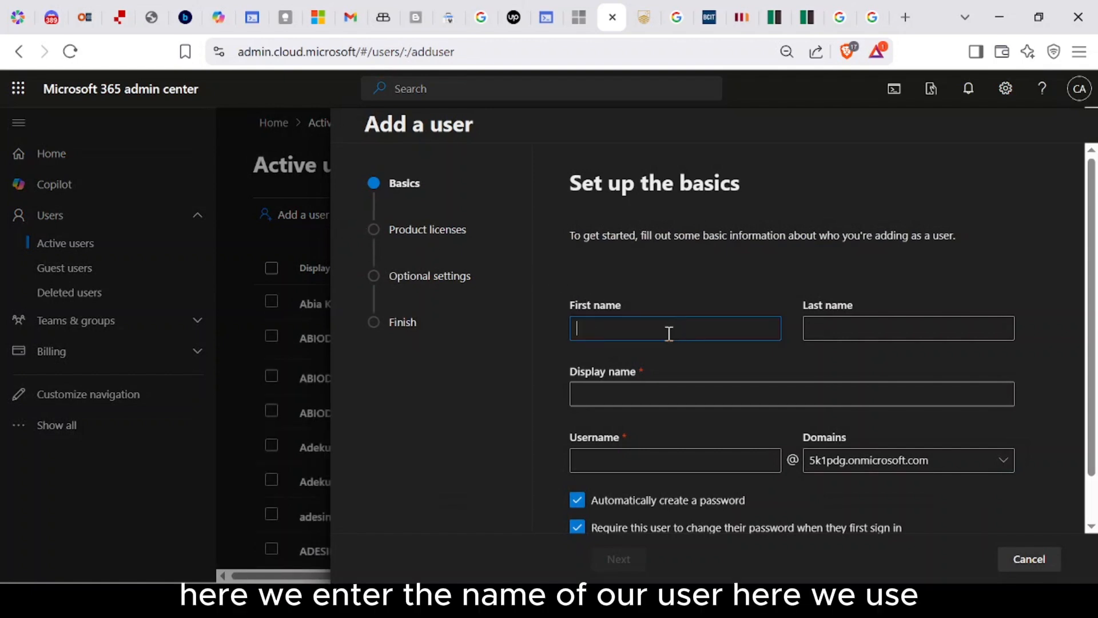
pyautogui.write('Adams')
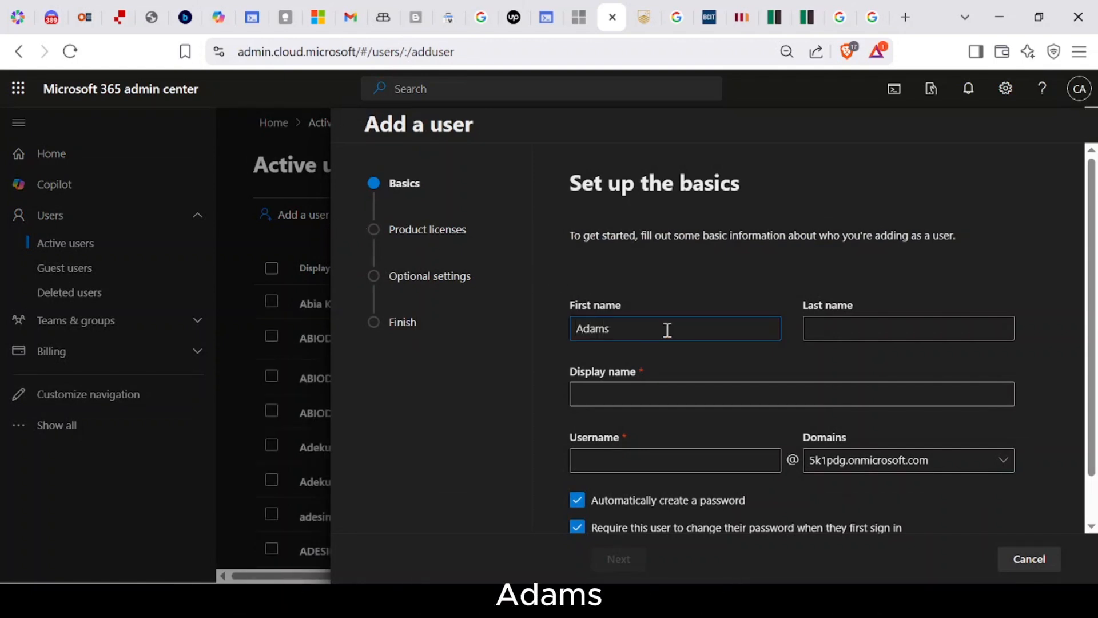
pyautogui.hotkey('ctrl', 'a')
pyautogui.press('BackSpace')
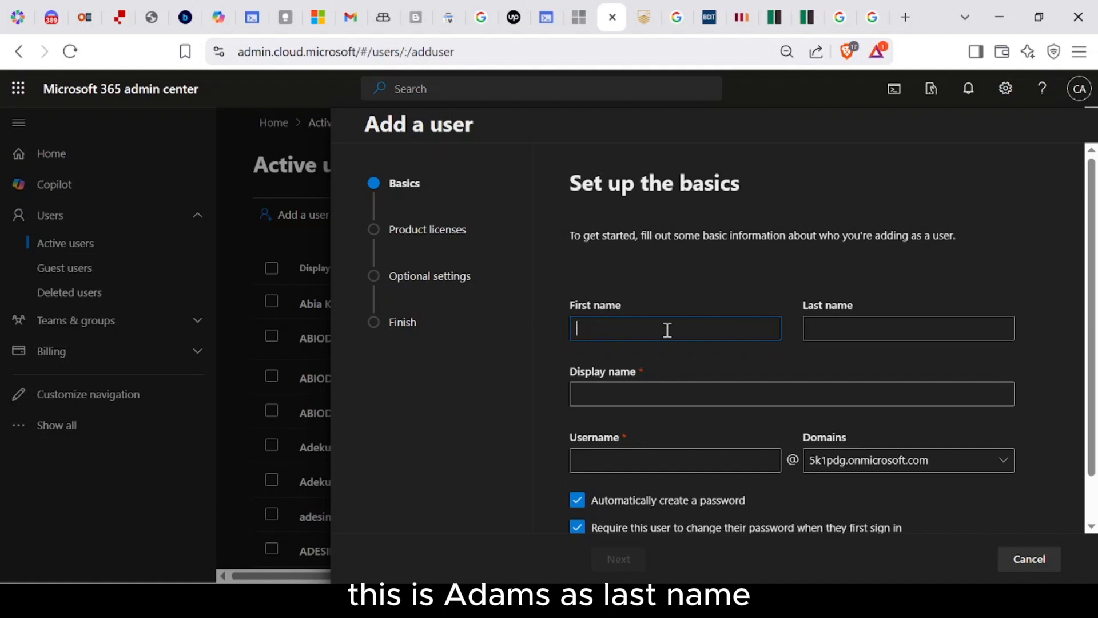
pyautogui.click(823, 327)
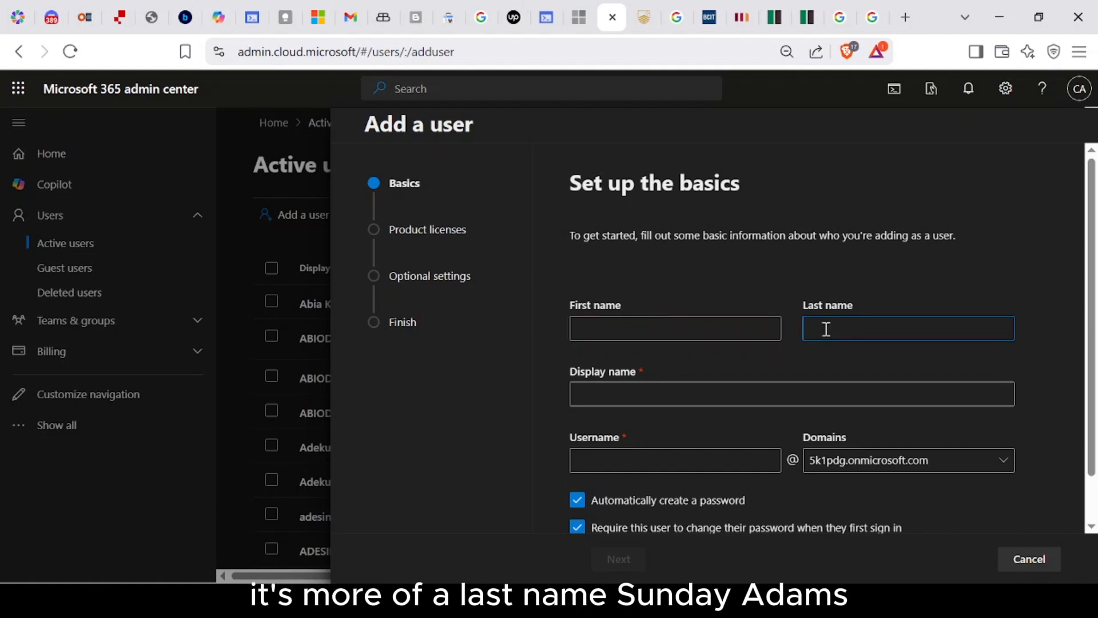
pyautogui.click(759, 329)
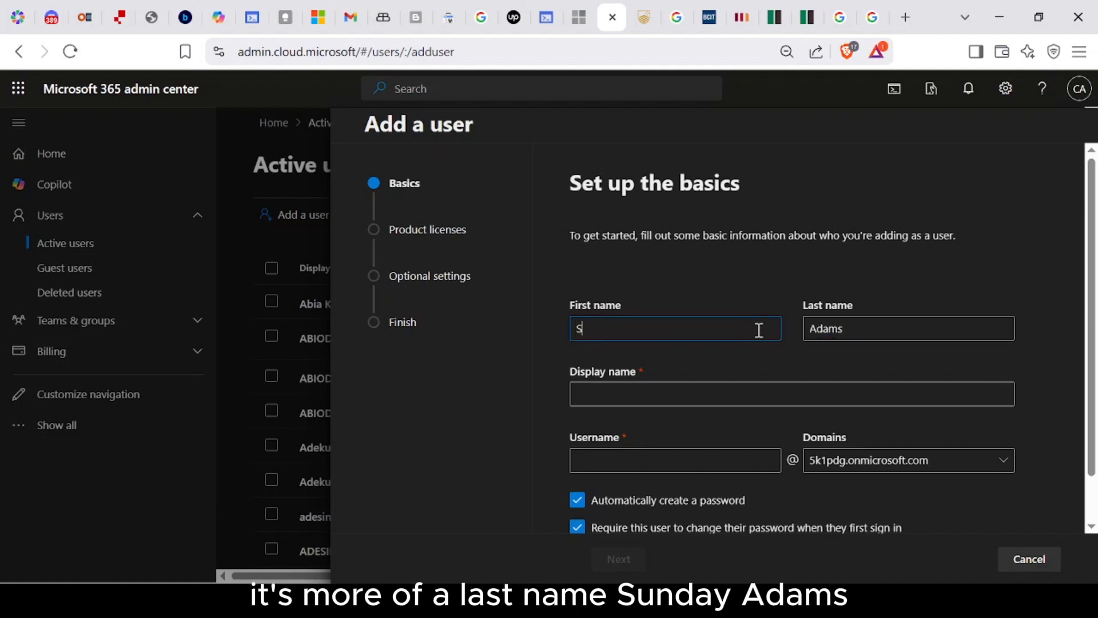
pyautogui.press('Tab')
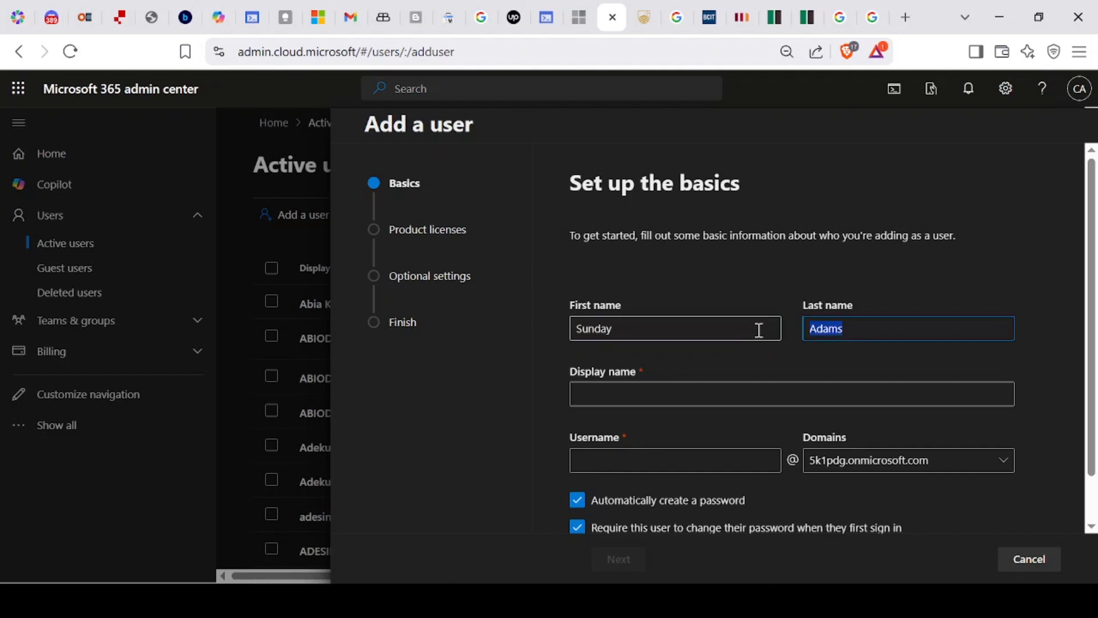
pyautogui.press('Tab')
pyautogui.press('Tab')
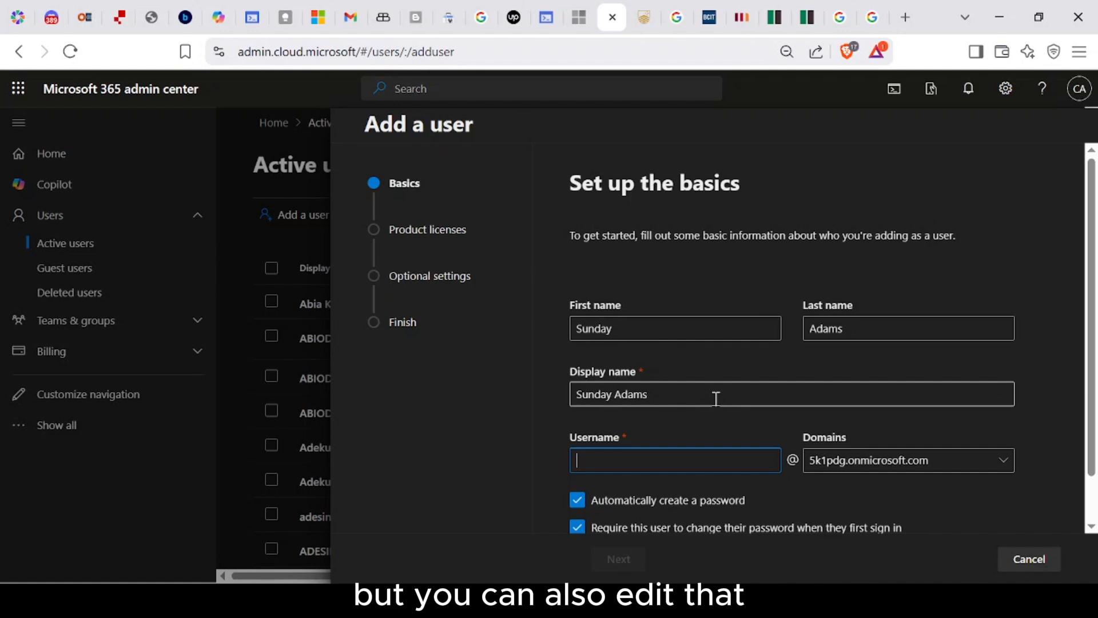
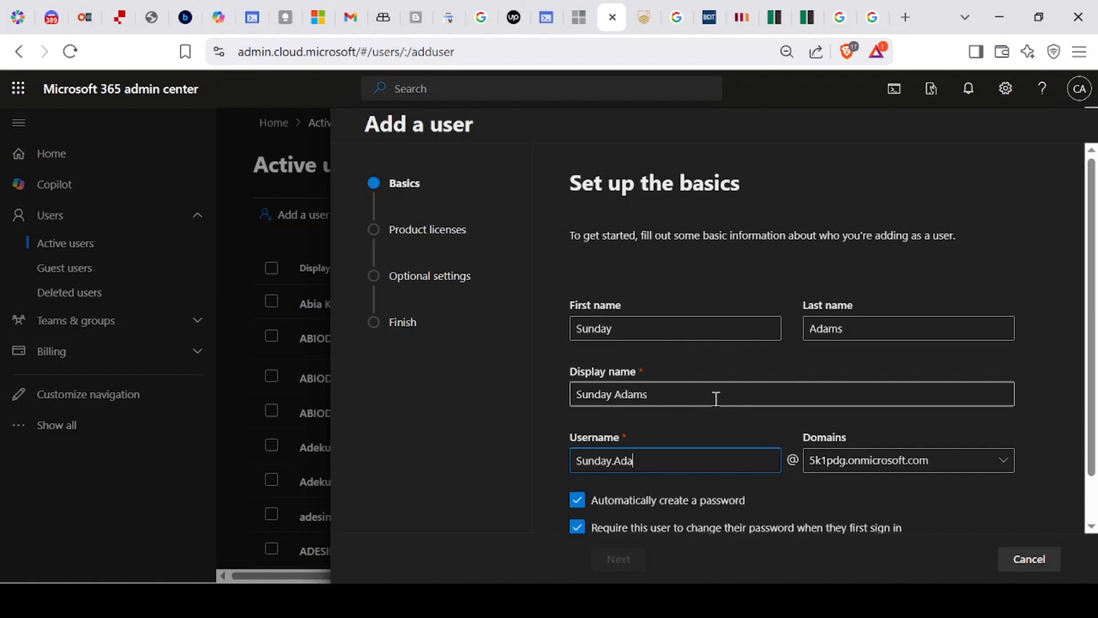
pyautogui.scroll(-1, 716, 394)
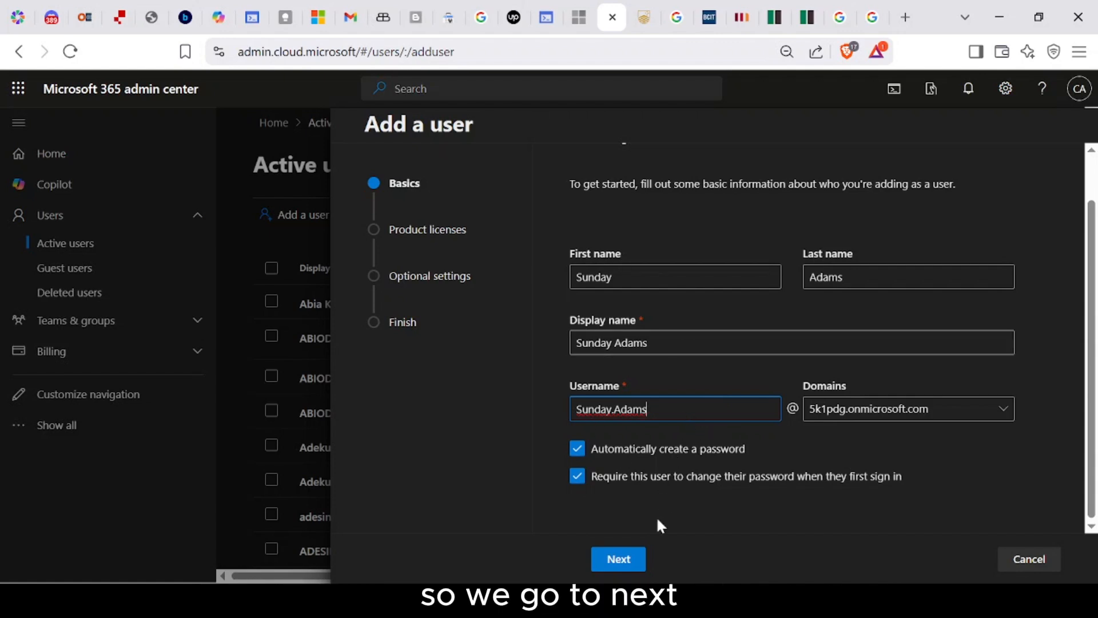
# Step: Assign the Microsoft Fabric (Free) and Microsoft Power Apps for Developer licenses
pyautogui.click(630, 566)
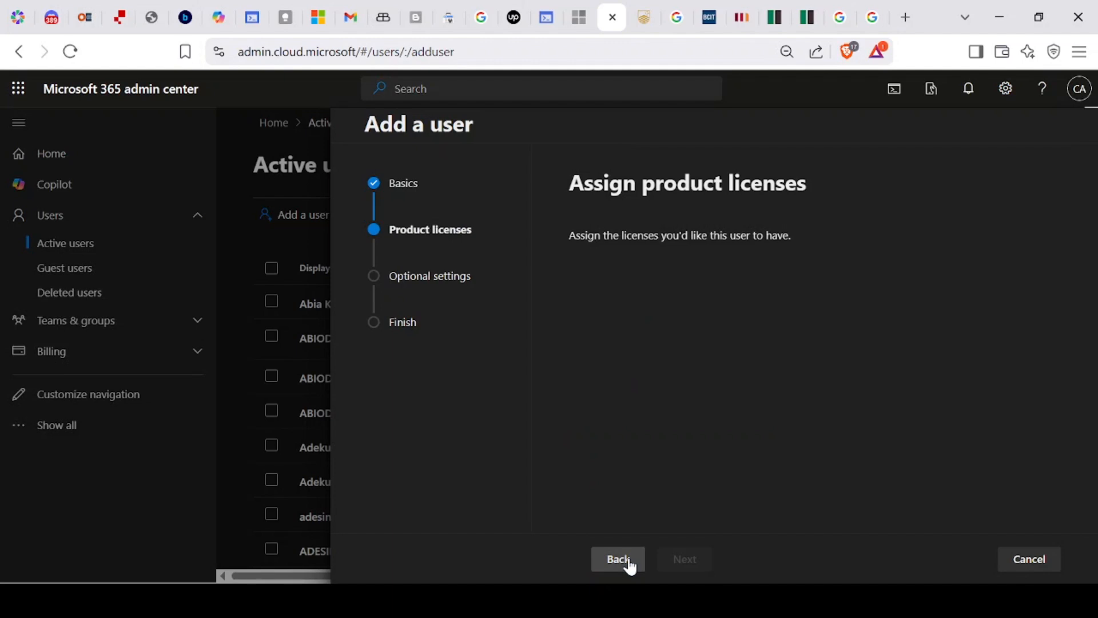
pyautogui.scroll(-3, 768, 309)
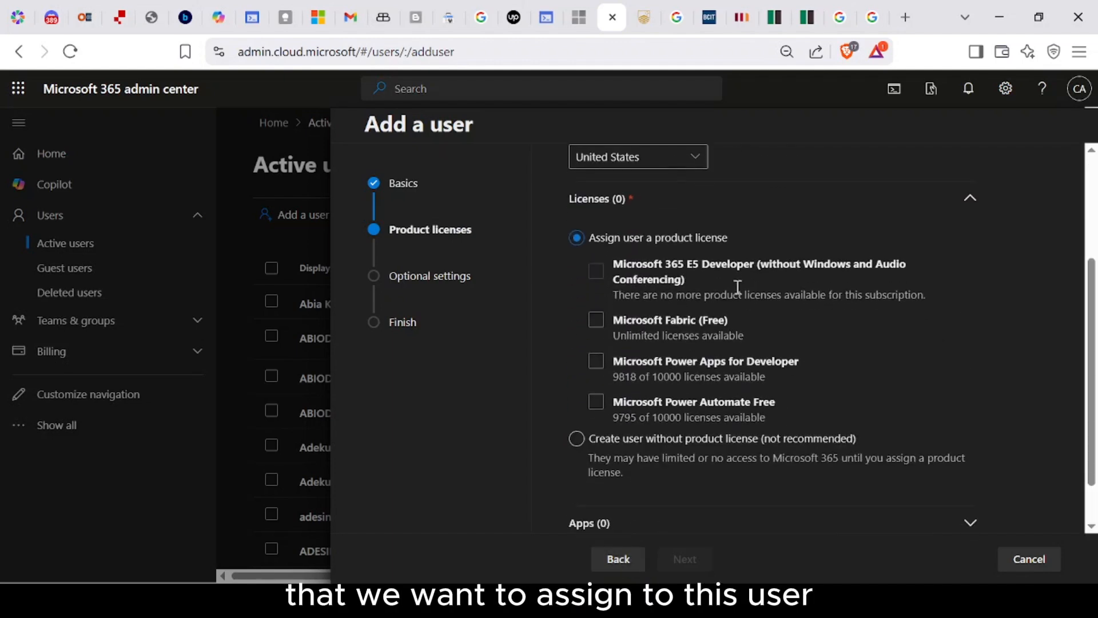
pyautogui.click(622, 321)
pyautogui.click(596, 323)
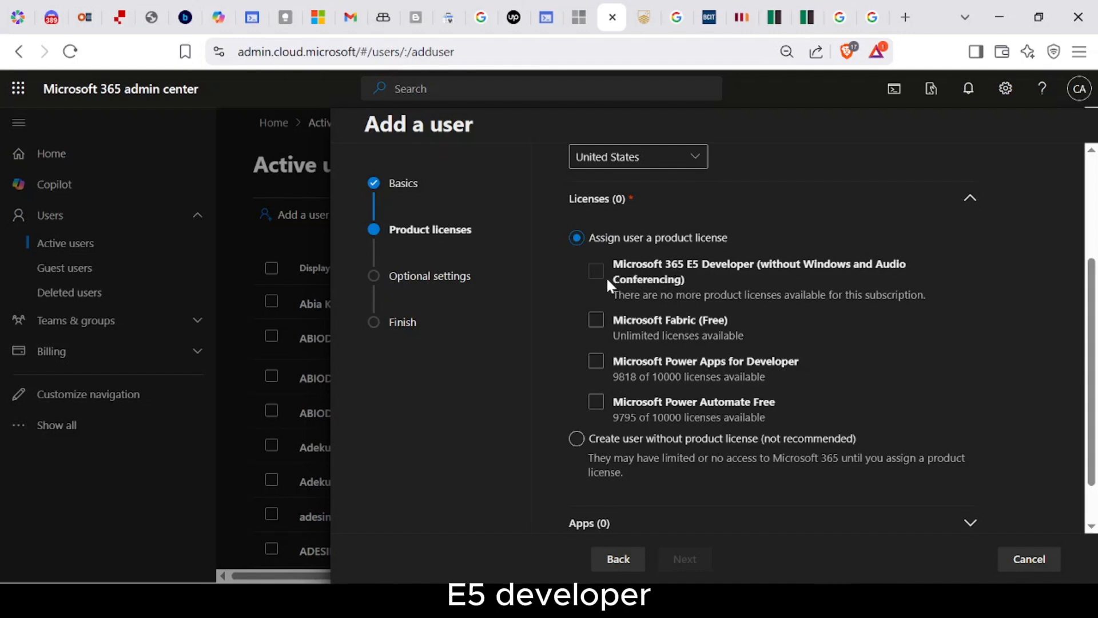
pyautogui.click(597, 321)
pyautogui.click(598, 362)
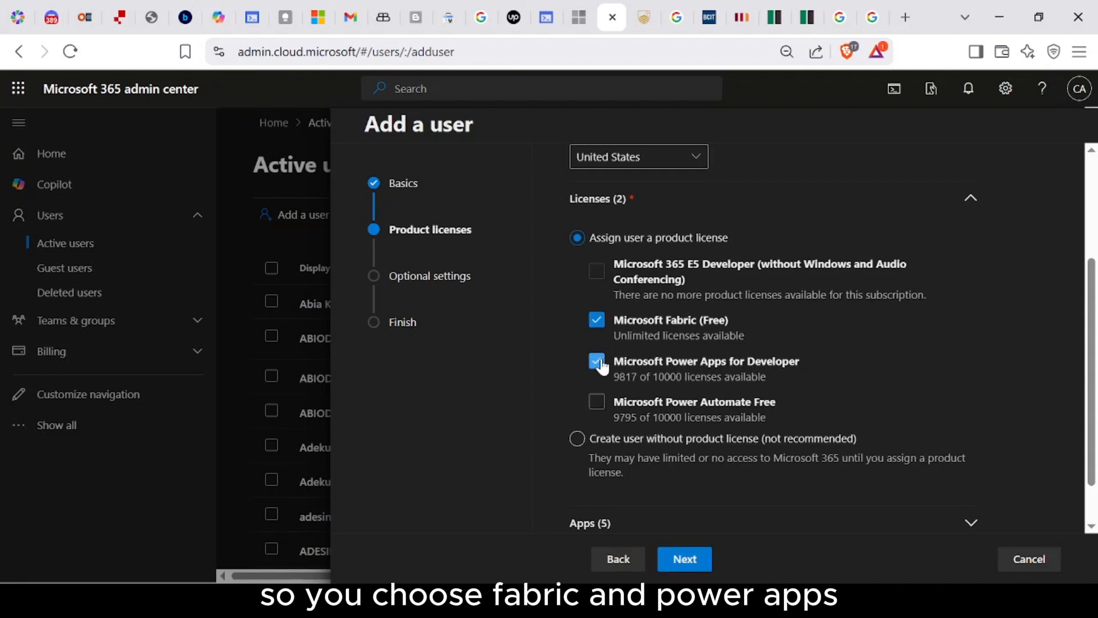
# Step: Exclude the Common Data Service and PowerApps for Developer apps, then continue to Optional settings
pyautogui.scroll(-1, 601, 366)
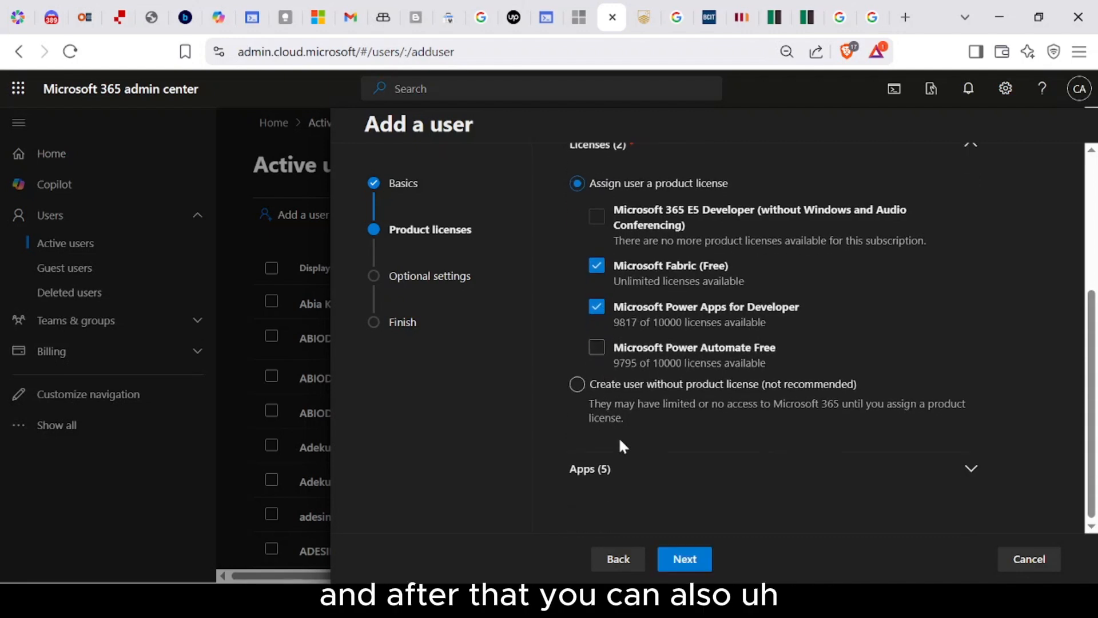
pyautogui.click(624, 470)
pyautogui.scroll(-5, 647, 458)
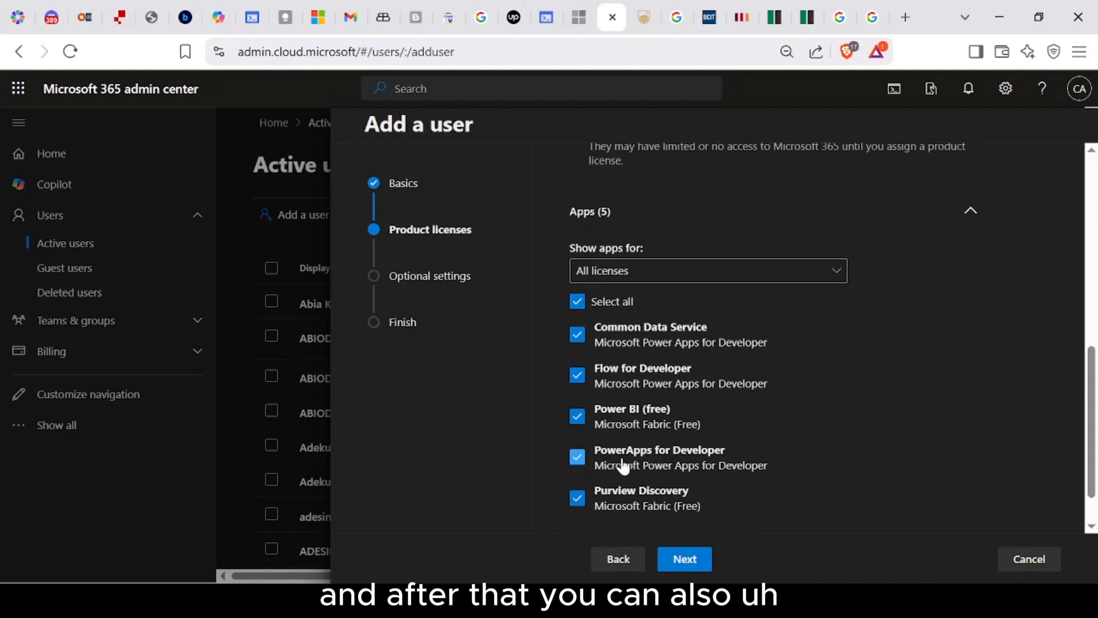
pyautogui.click(579, 338)
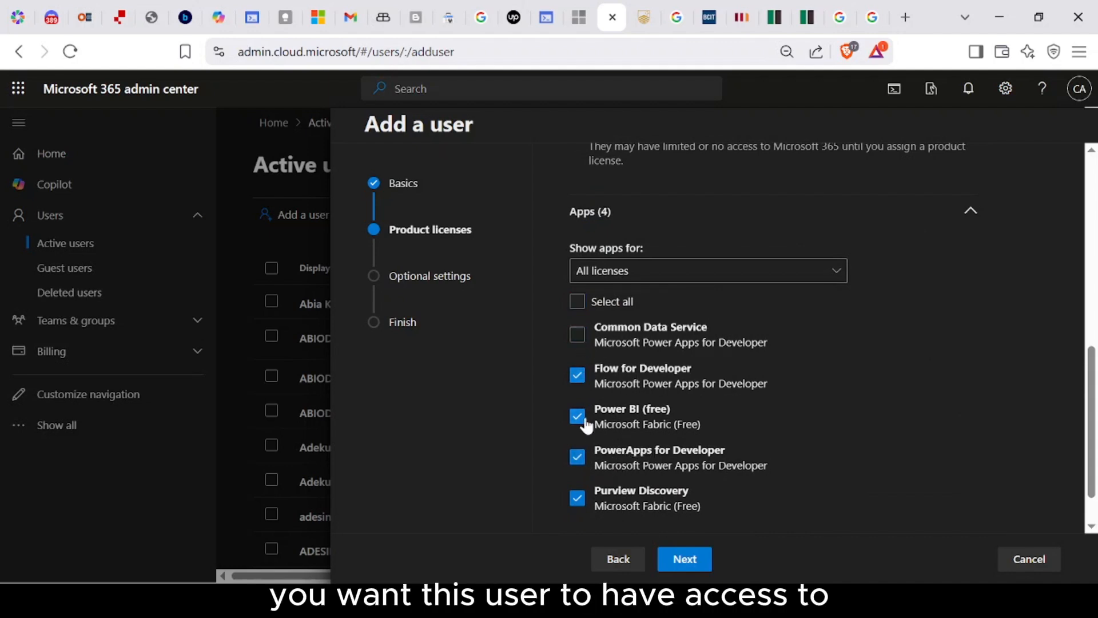
pyautogui.click(579, 455)
pyautogui.scroll(2, 687, 435)
pyautogui.scroll(6, 709, 407)
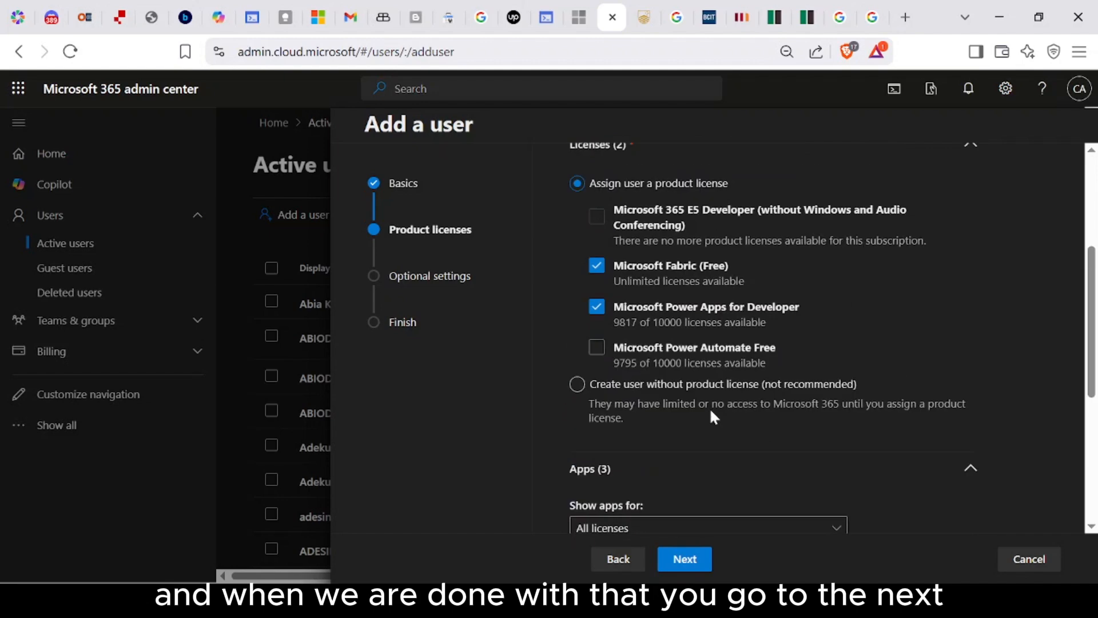
pyautogui.scroll(-5, 710, 407)
pyautogui.scroll(-3, 709, 415)
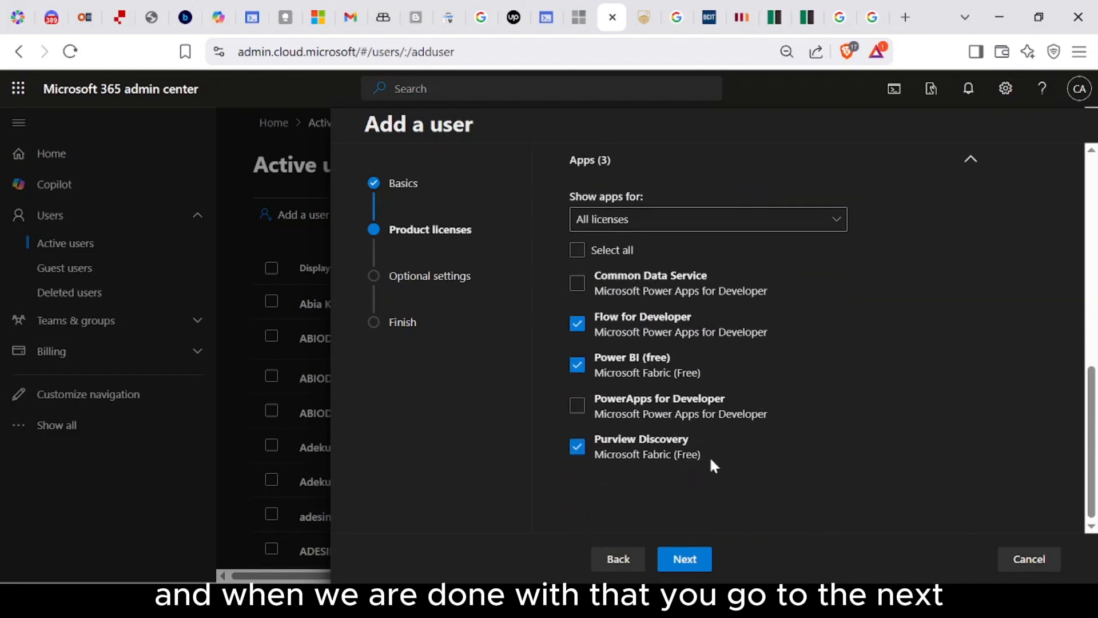
pyautogui.click(689, 560)
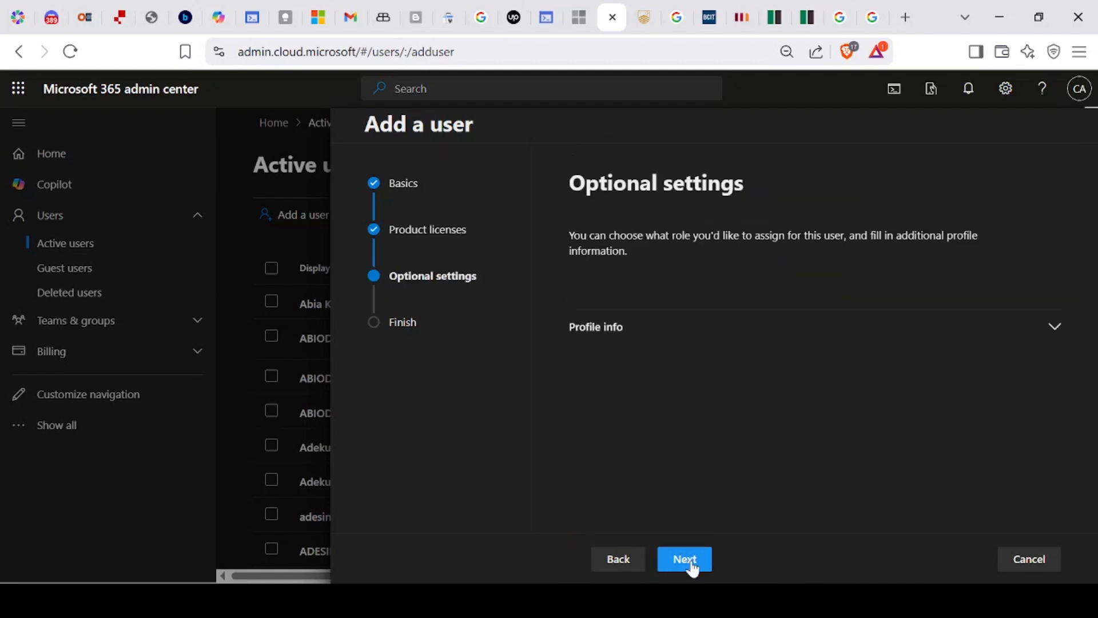
# Step: Expand Profile info and look through Job title and the other fields without filling any
pyautogui.click(1055, 334)
pyautogui.scroll(-3, 829, 409)
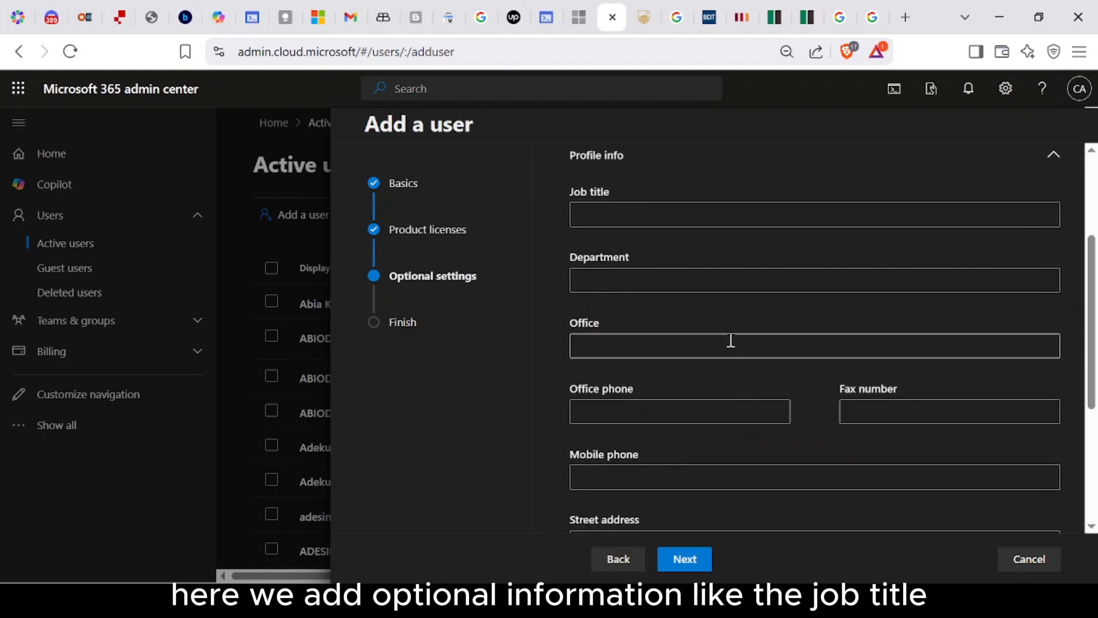
pyautogui.scroll(-4, 730, 339)
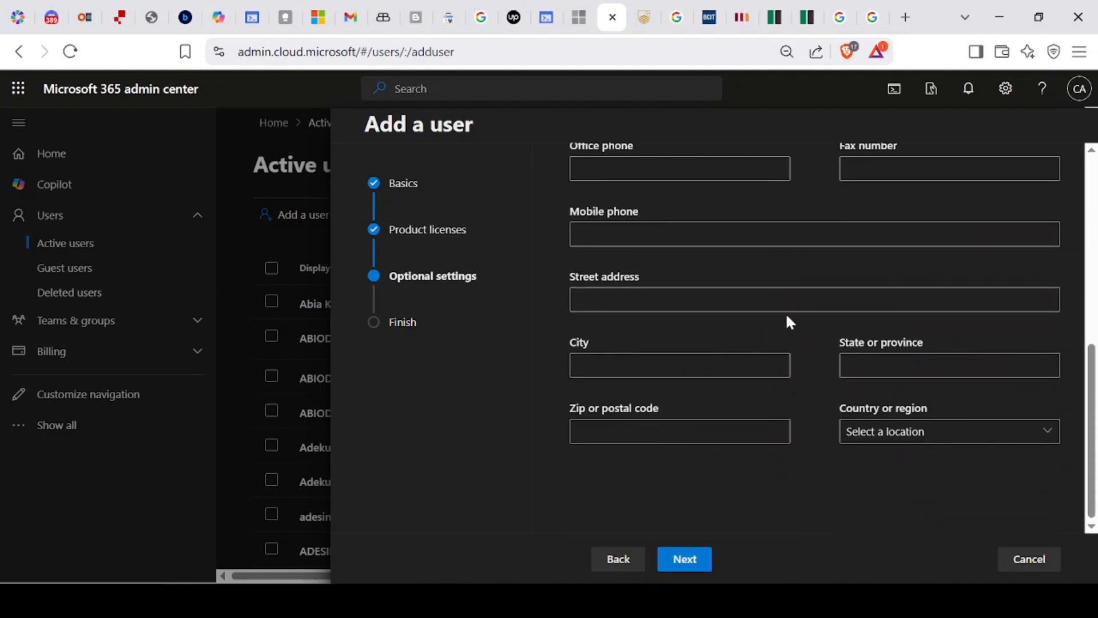
pyautogui.scroll(1, 795, 306)
pyautogui.scroll(-1, 743, 343)
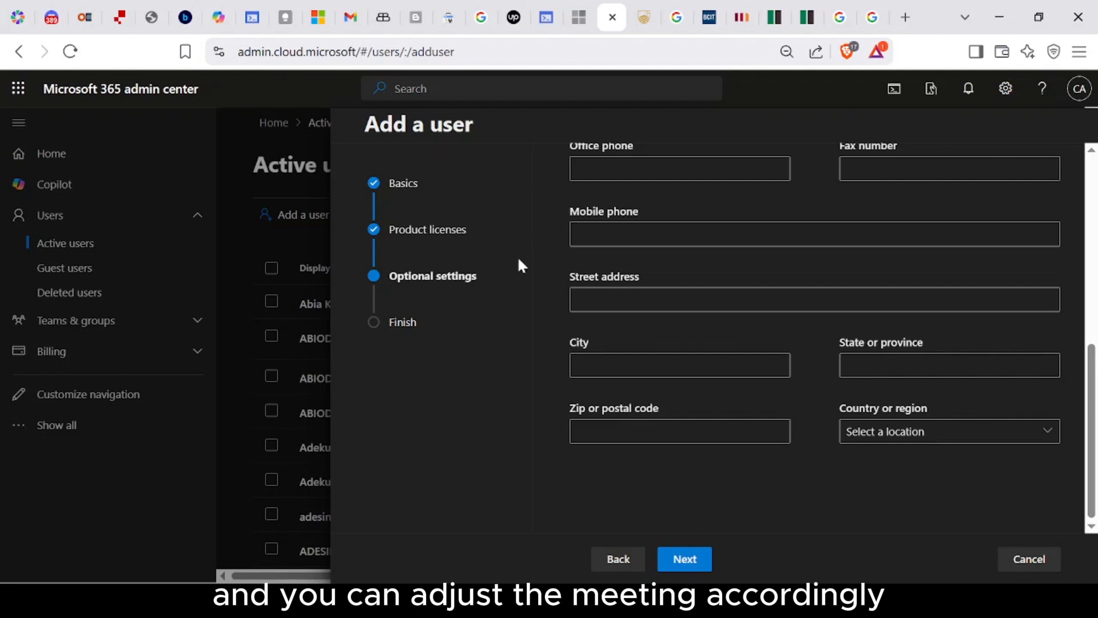
pyautogui.scroll(8, 613, 265)
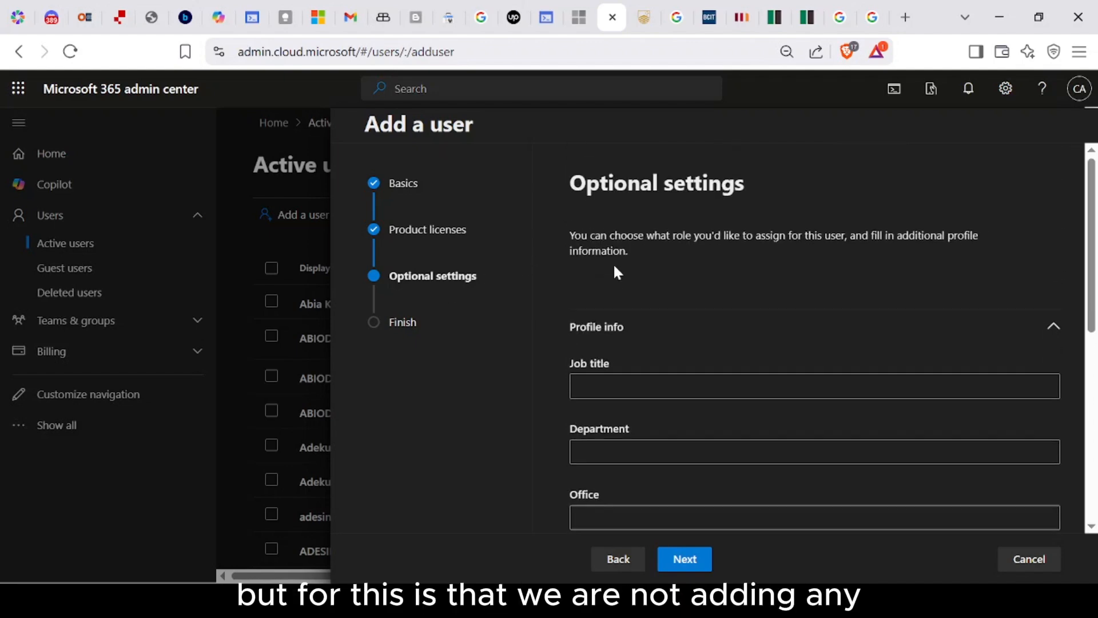
pyautogui.scroll(-5, 624, 269)
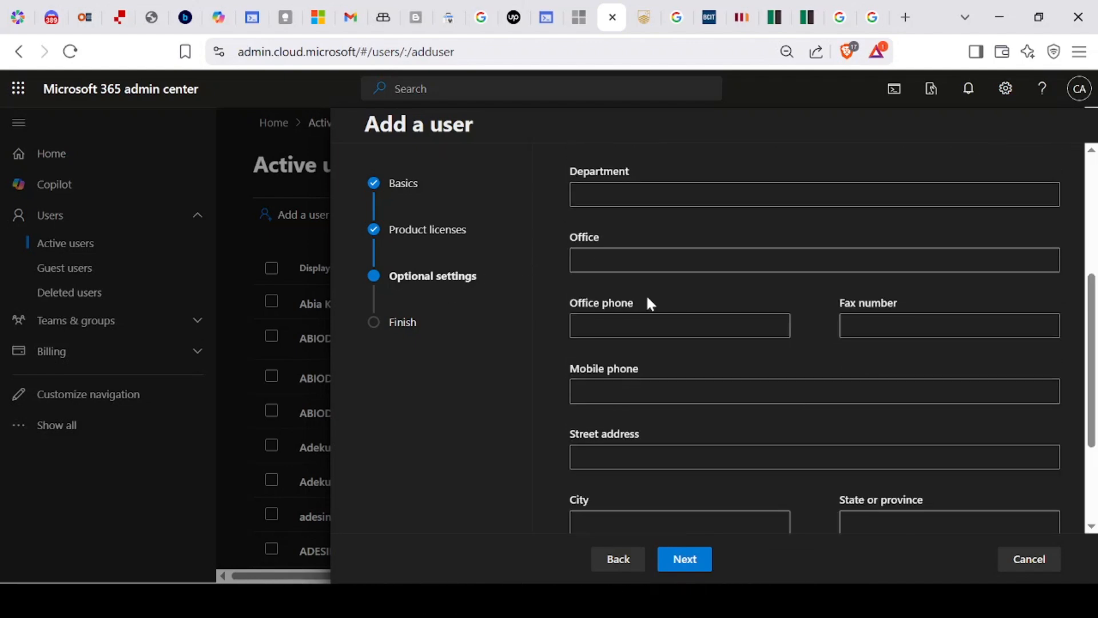
pyautogui.scroll(3, 647, 298)
# Step: Set job title 'IT Helpdesk', department 'IT' and office 'Lagos'
pyautogui.click(647, 297)
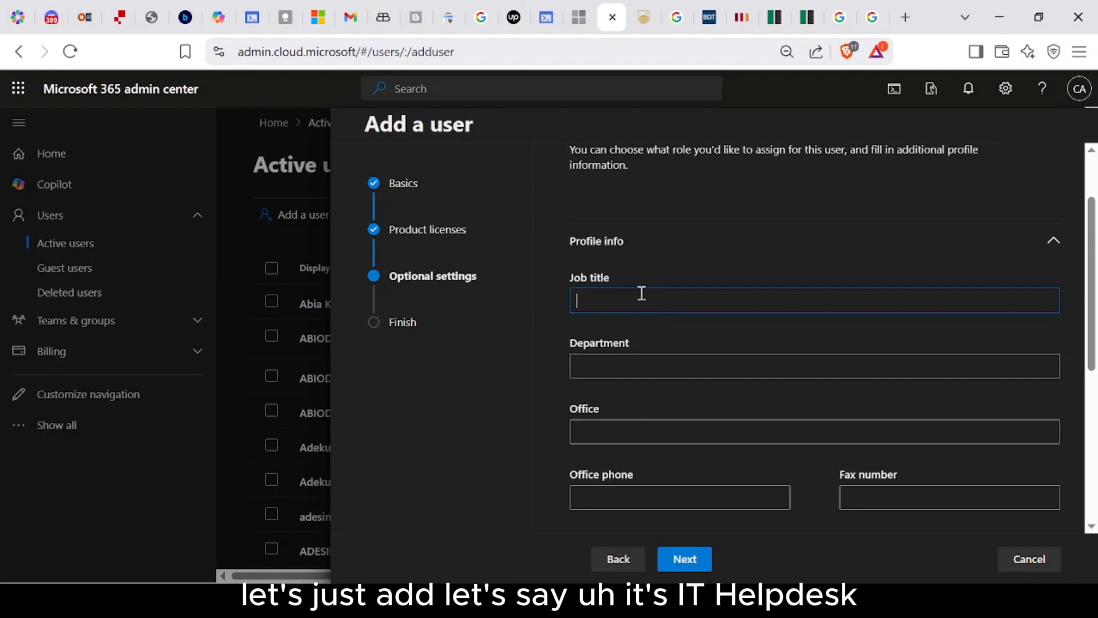
pyautogui.write('IT He')
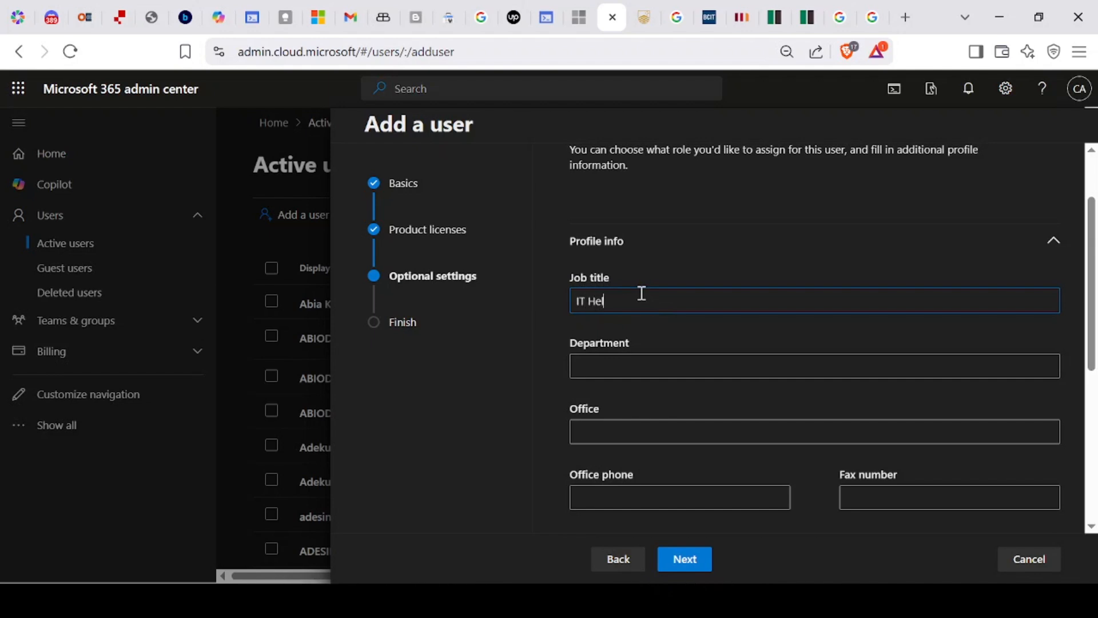
pyautogui.write('lpdesk')
pyautogui.press('Tab')
pyautogui.scroll(-2, 481, 461)
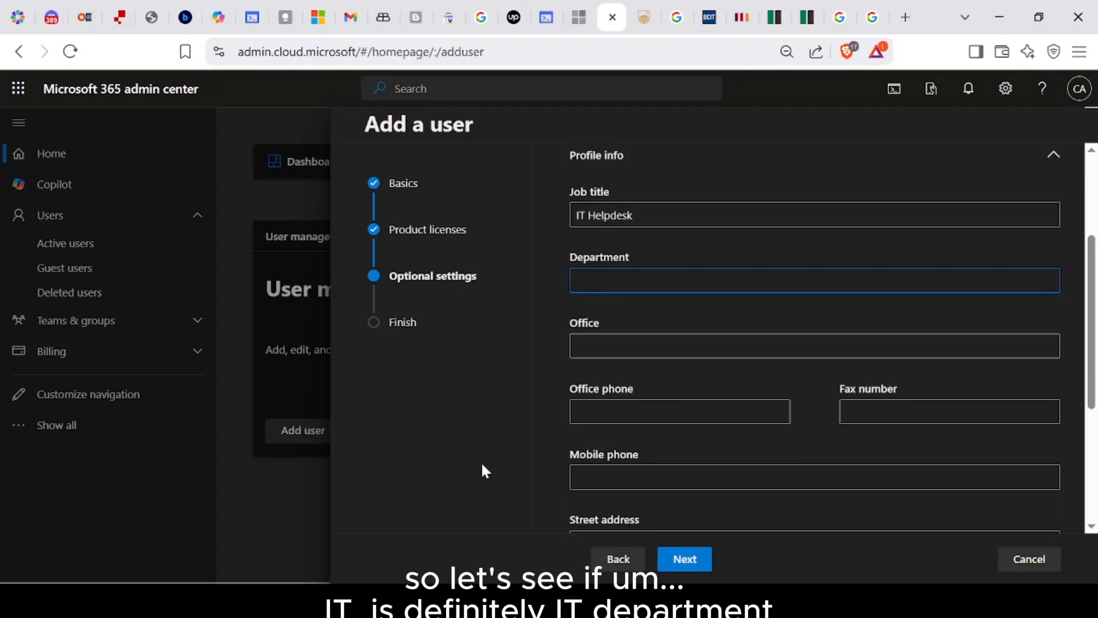
pyautogui.write('IT')
pyautogui.press('Tab')
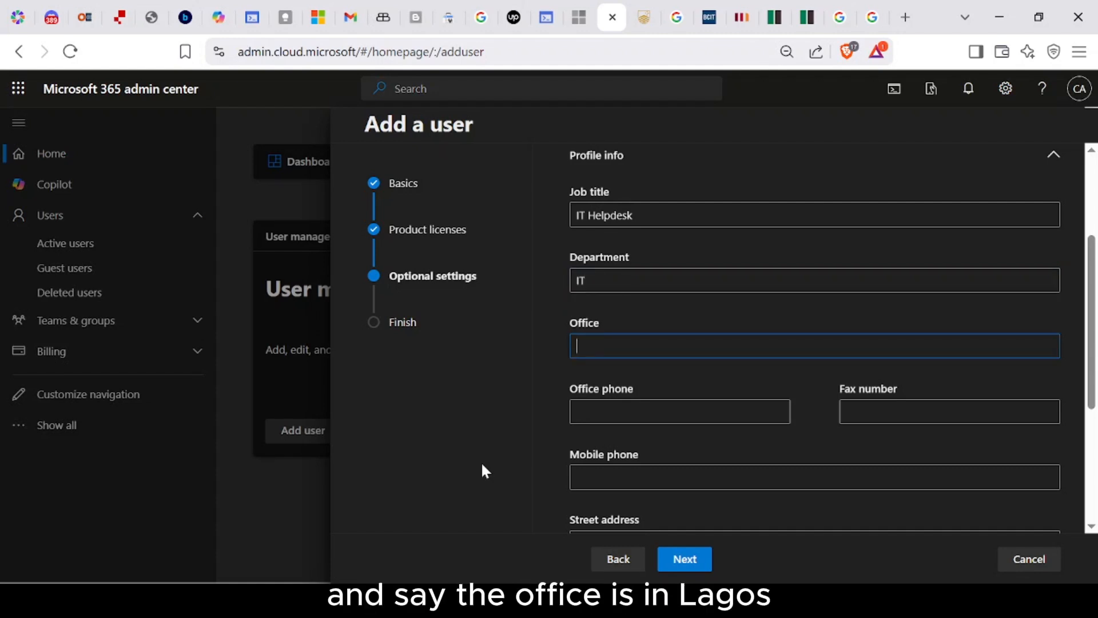
pyautogui.write('Lagos')
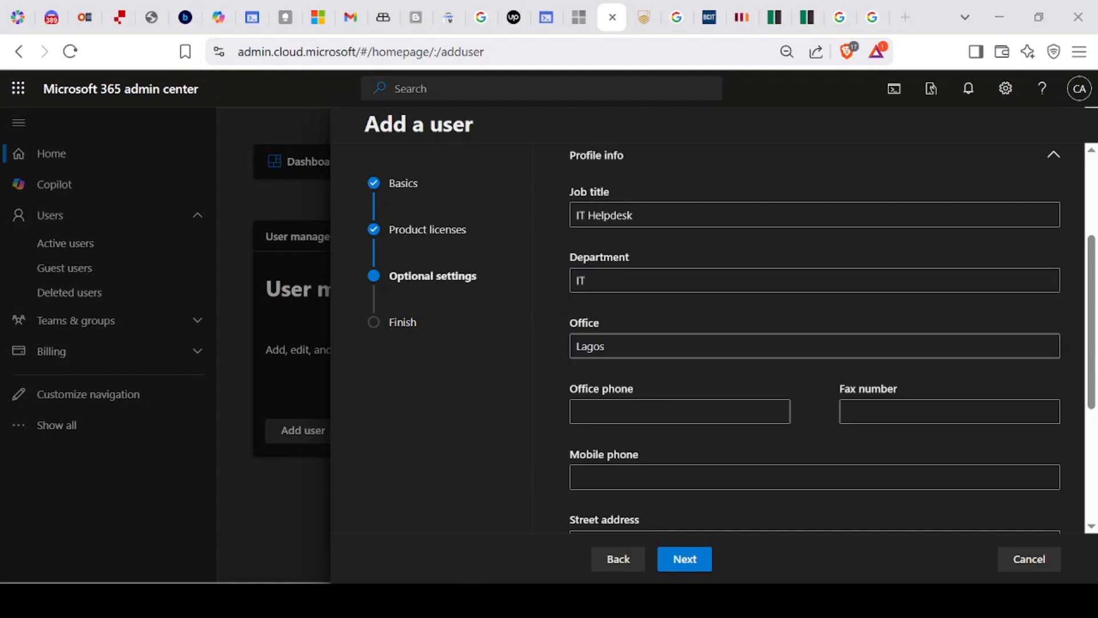
pyautogui.press('Tab')
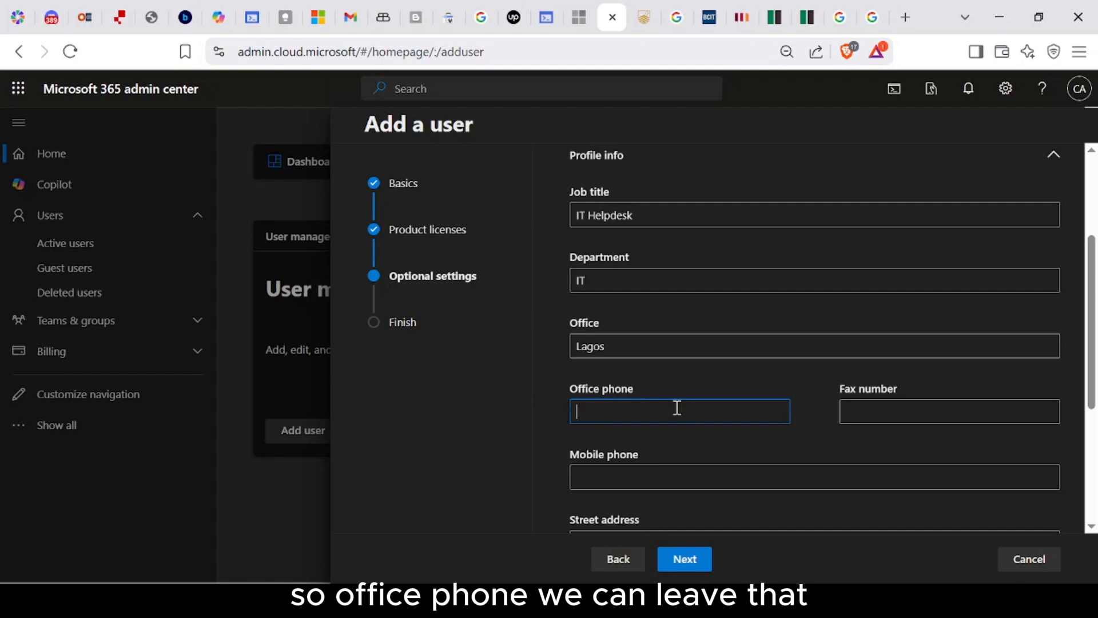
pyautogui.scroll(-2, 677, 405)
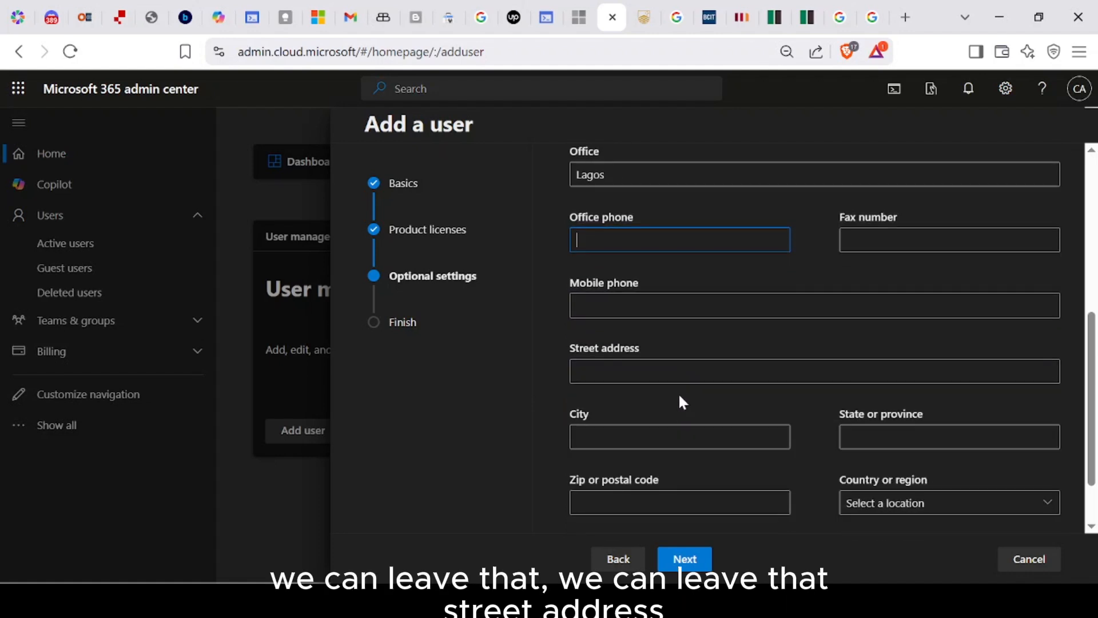
# Step: Enter the street address, city Ikeja, state Lagos and country Nigeria, then go to Review and finish
pyautogui.click(688, 378)
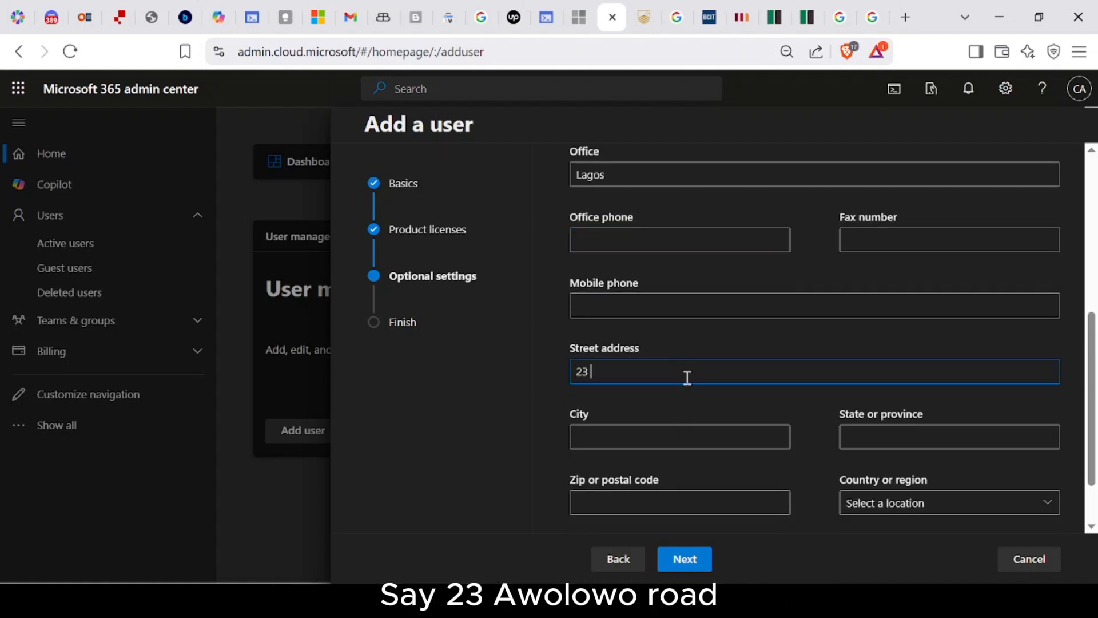
pyautogui.press('Tab')
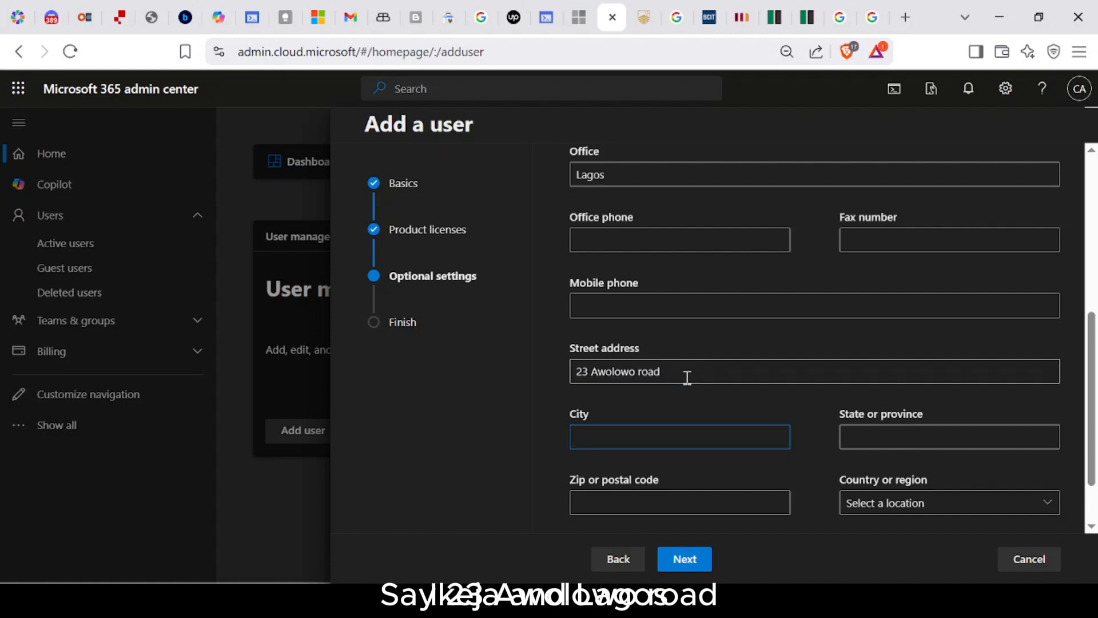
pyautogui.write('Ikeja')
pyautogui.press('Tab')
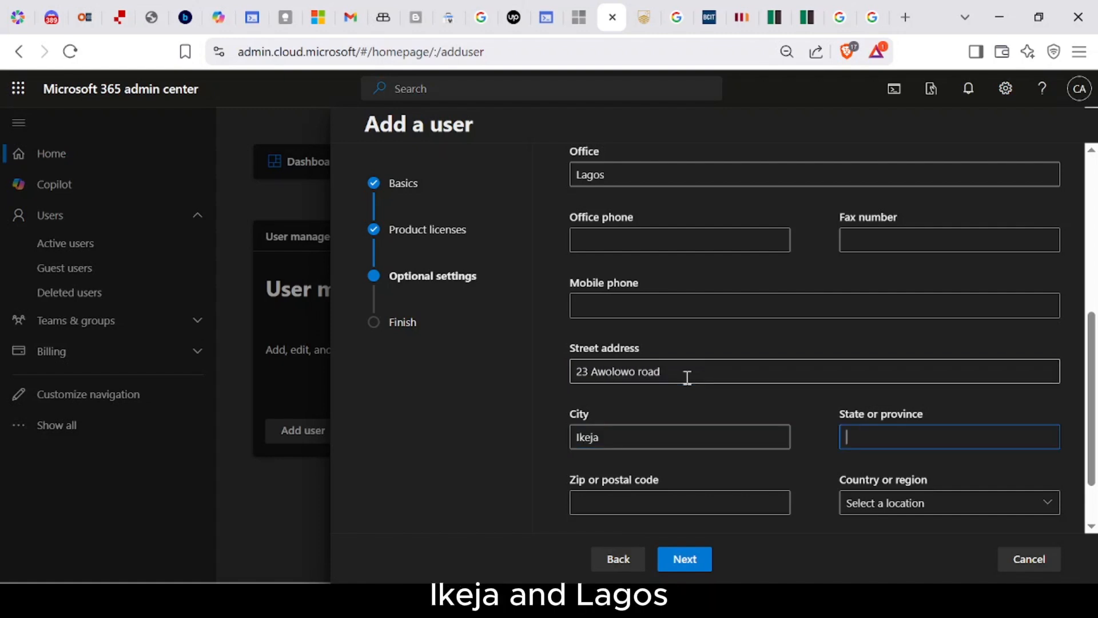
pyautogui.write('Lagos')
pyautogui.press('Tab')
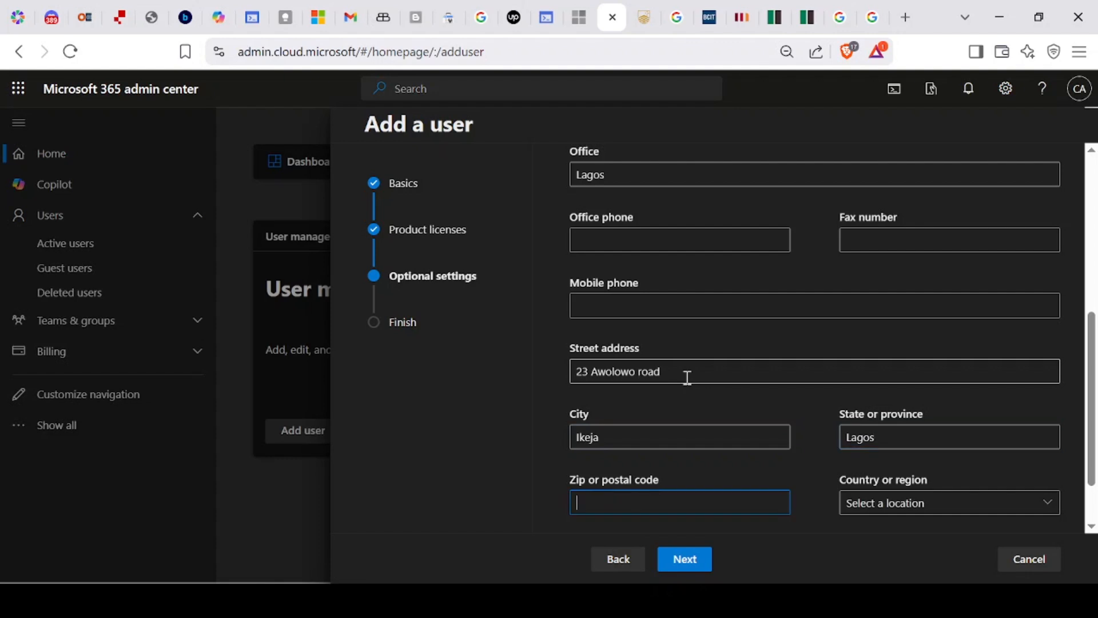
pyautogui.press('Tab')
pyautogui.scroll(-1, 718, 380)
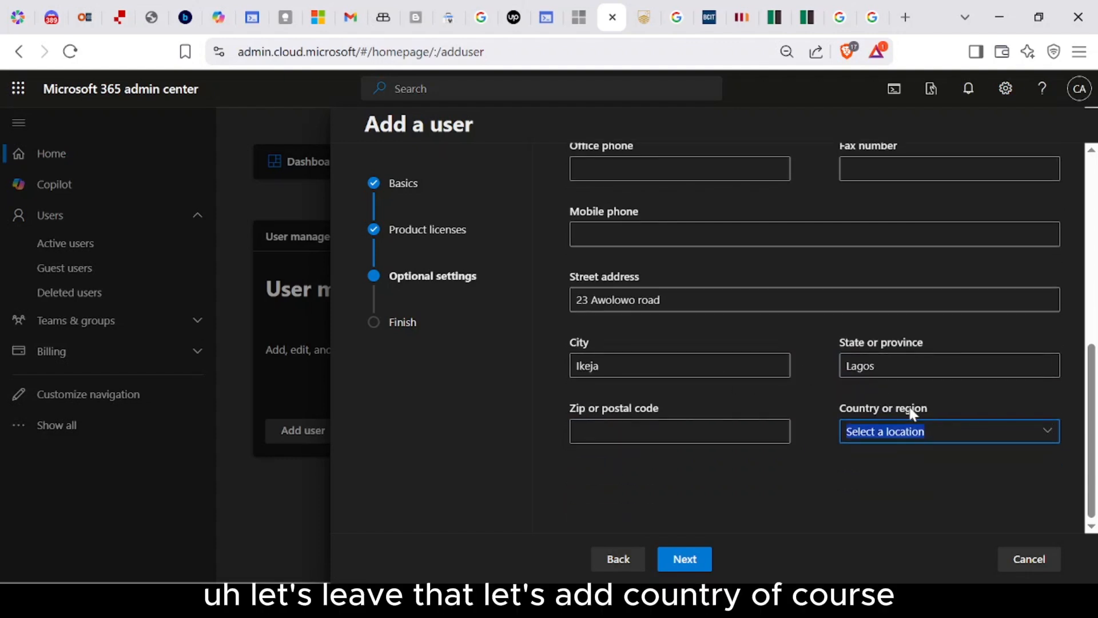
pyautogui.click(916, 434)
pyautogui.scroll(-2, 726, 422)
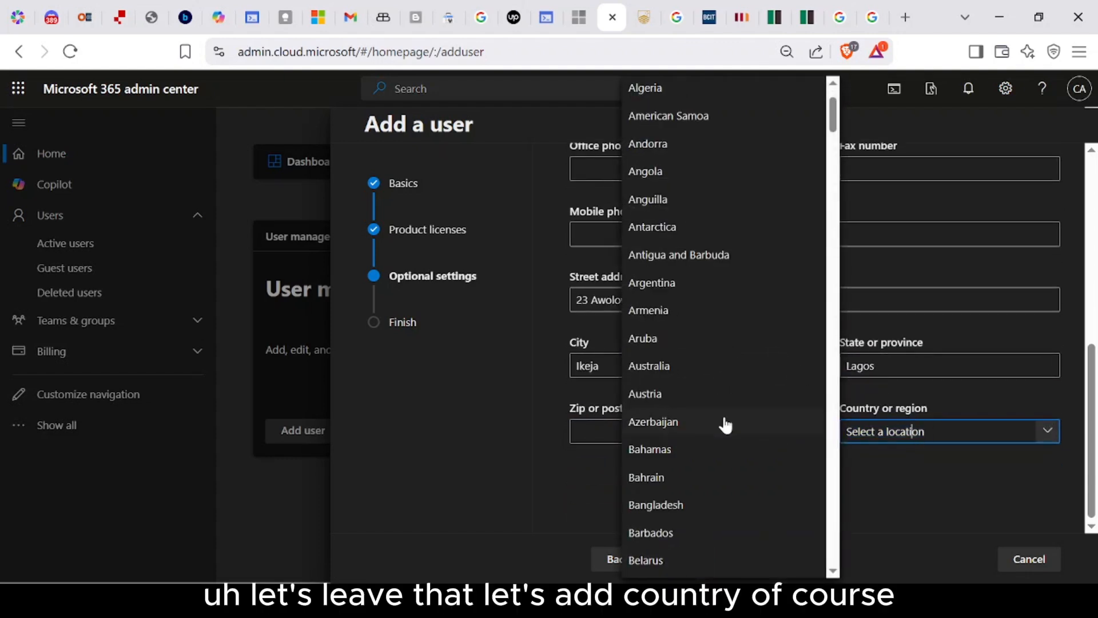
pyautogui.scroll(-12, 726, 423)
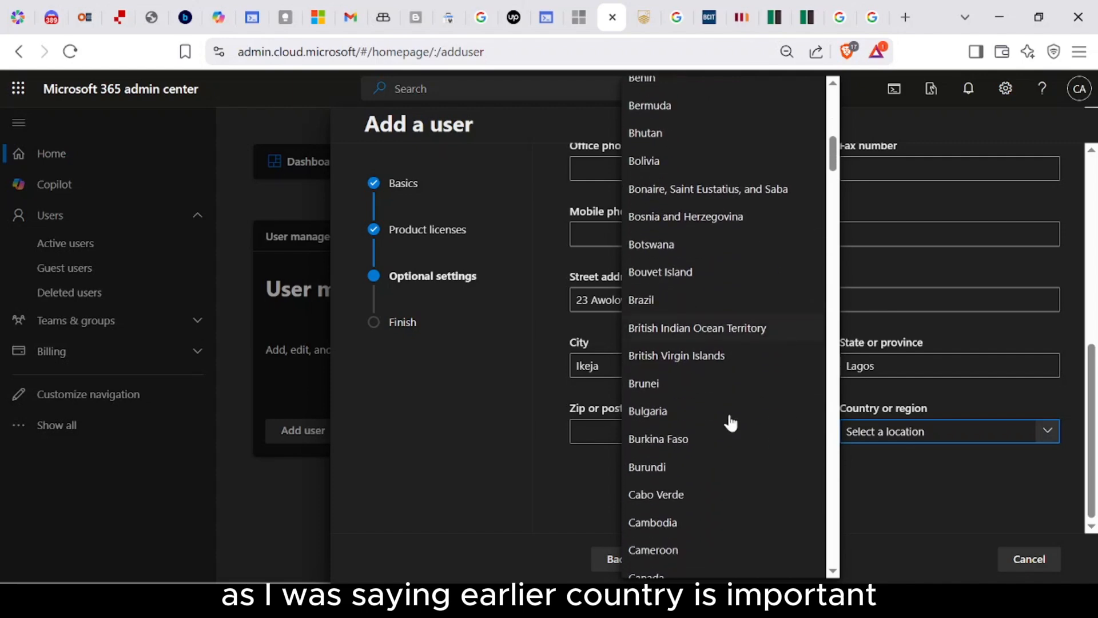
pyautogui.write('Nigeria')
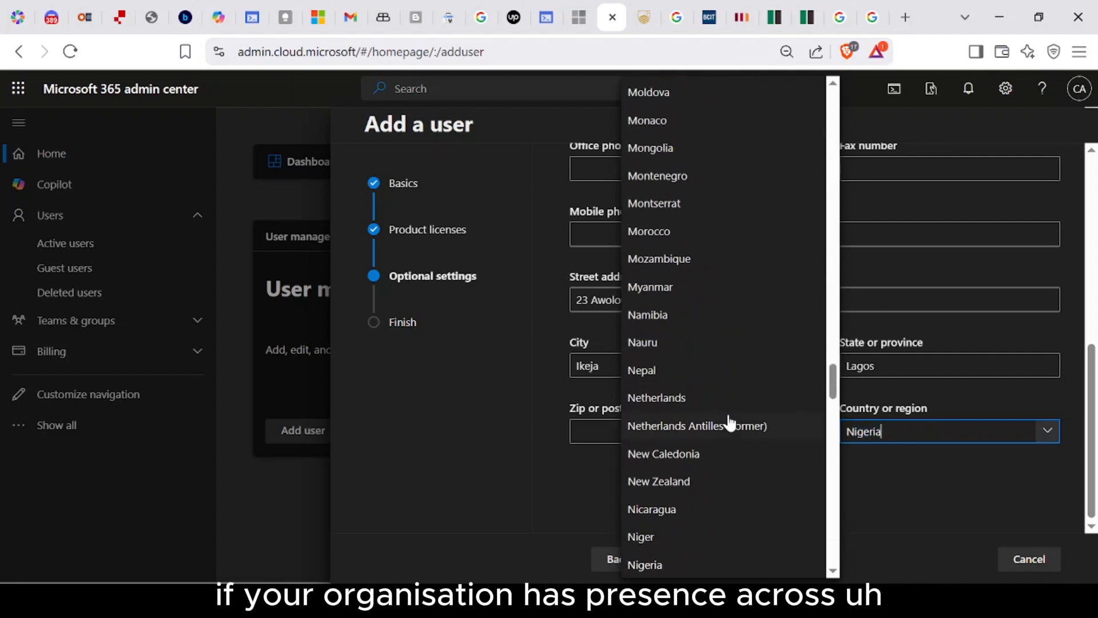
pyautogui.click(694, 563)
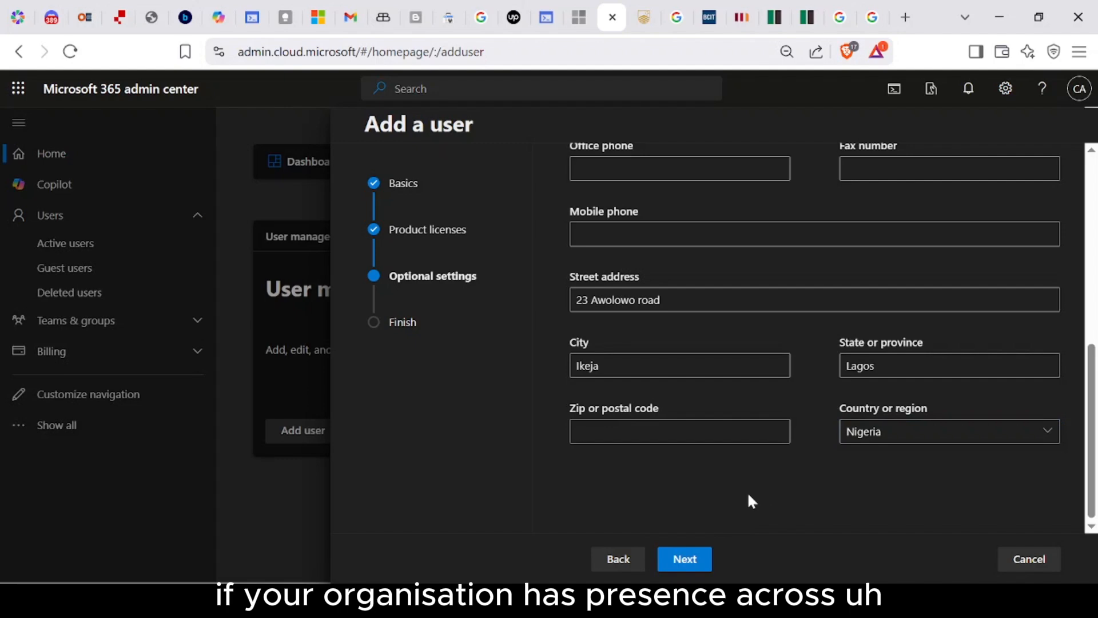
pyautogui.click(692, 558)
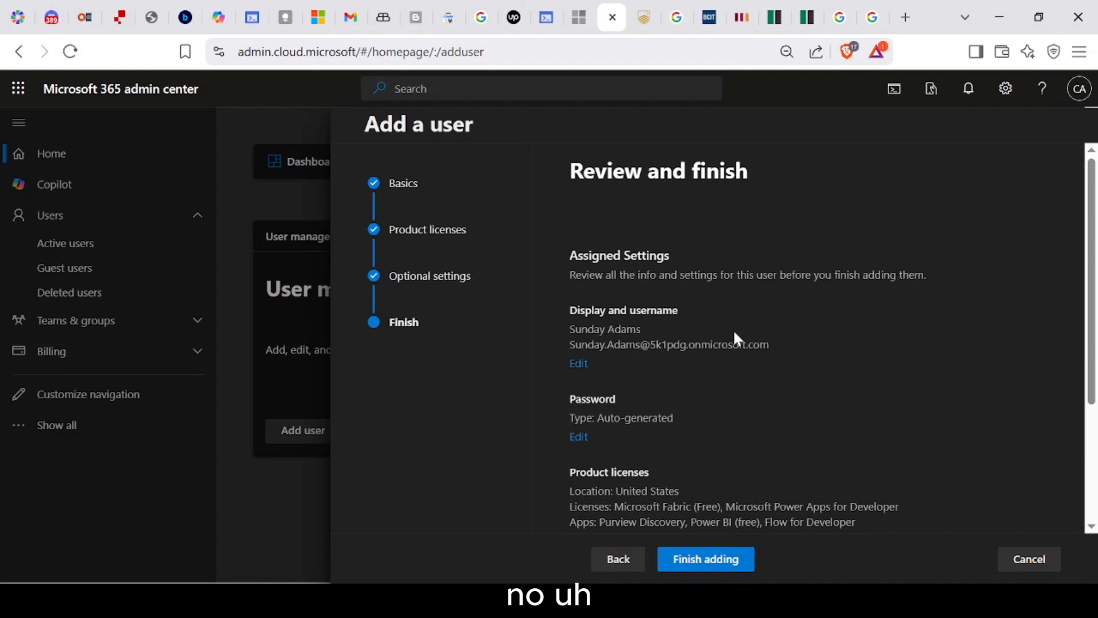
# Step: Scroll through the review summary to check the password, licenses and profile info
pyautogui.scroll(-1, 734, 328)
pyautogui.scroll(1, 706, 406)
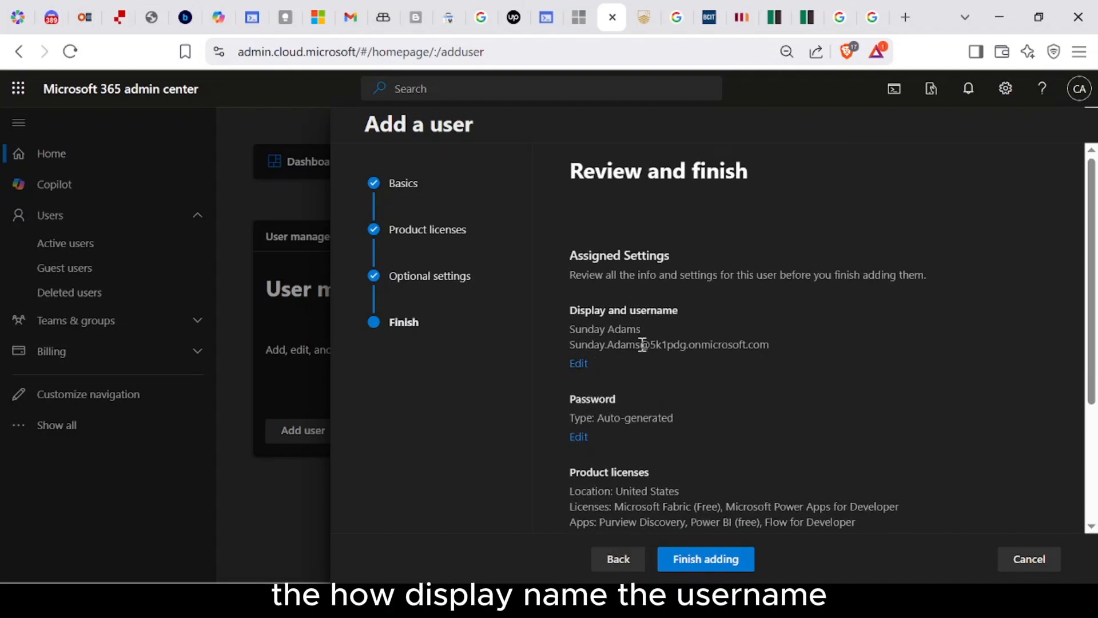
pyautogui.scroll(-1, 643, 352)
pyautogui.scroll(-1, 633, 357)
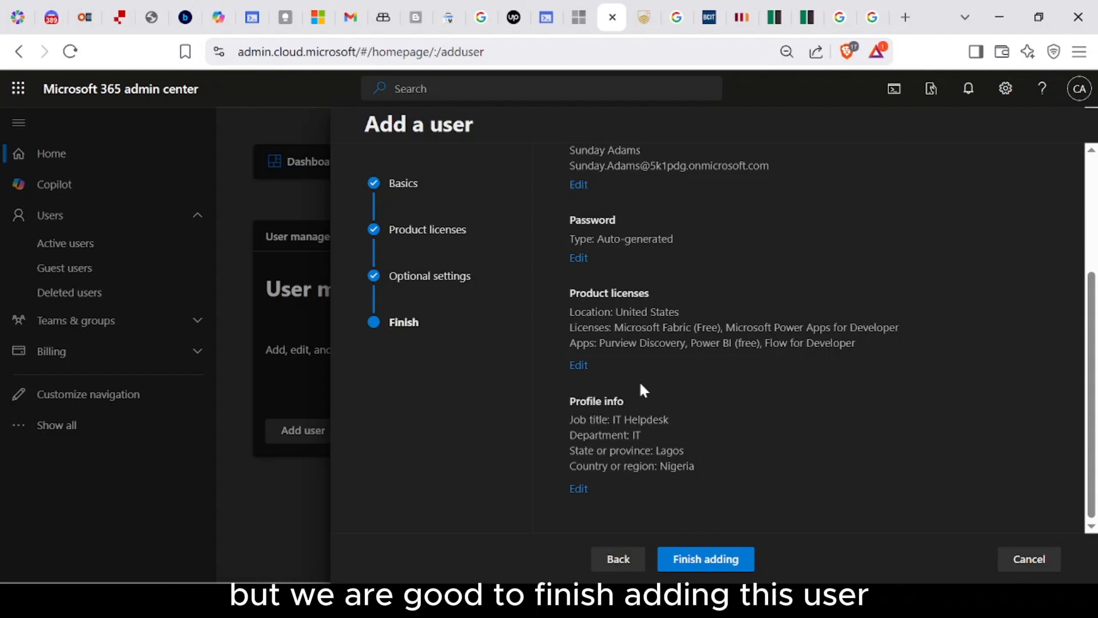
# Step: Finish adding the user and close the confirmation panel
pyautogui.click(707, 558)
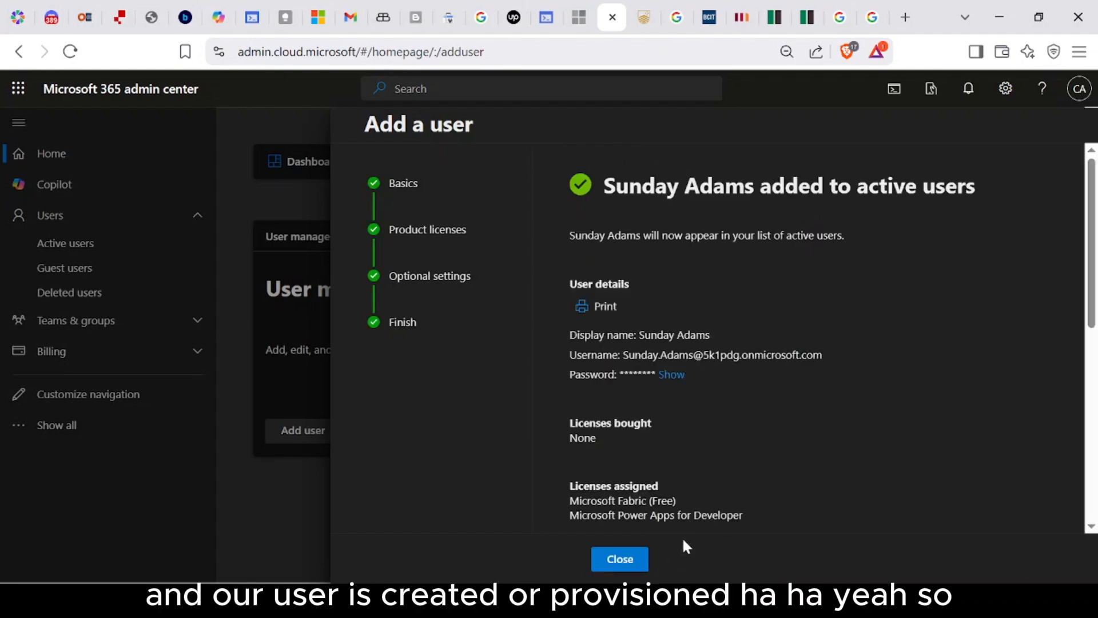
pyautogui.scroll(-4, 668, 458)
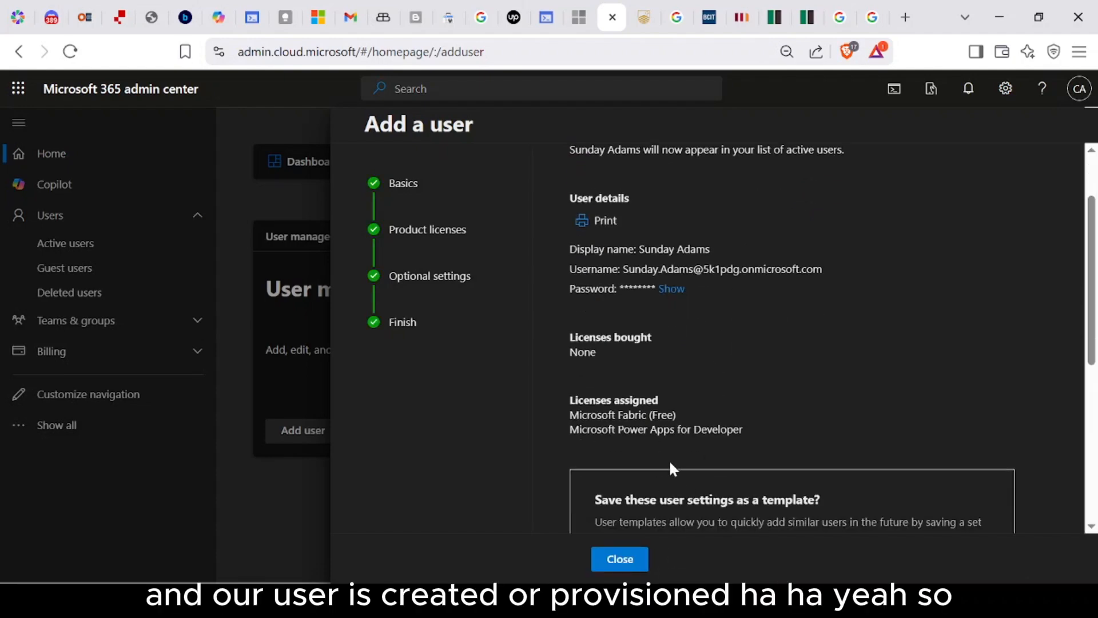
pyautogui.scroll(-3, 674, 462)
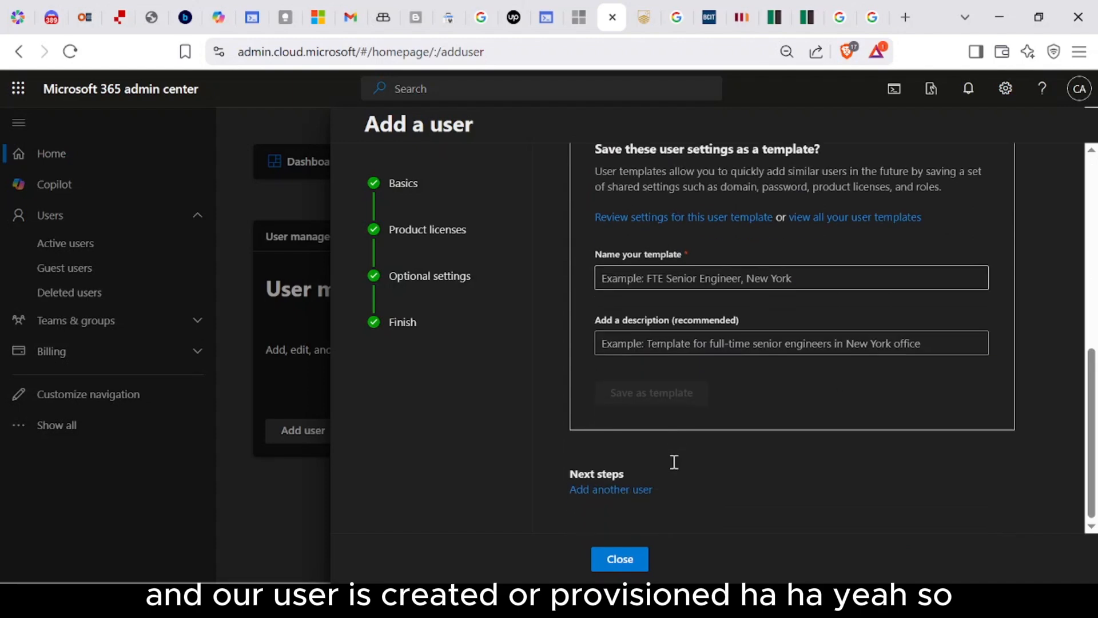
pyautogui.click(644, 559)
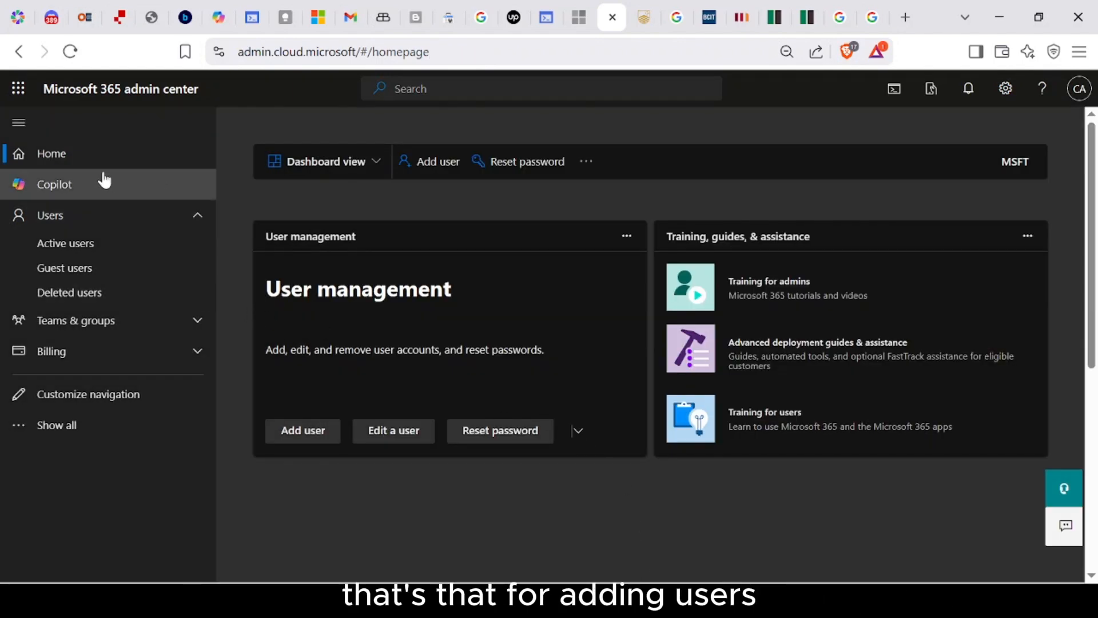
# Step: Return to the Active users list via the Users section of the navigation
pyautogui.click(194, 220)
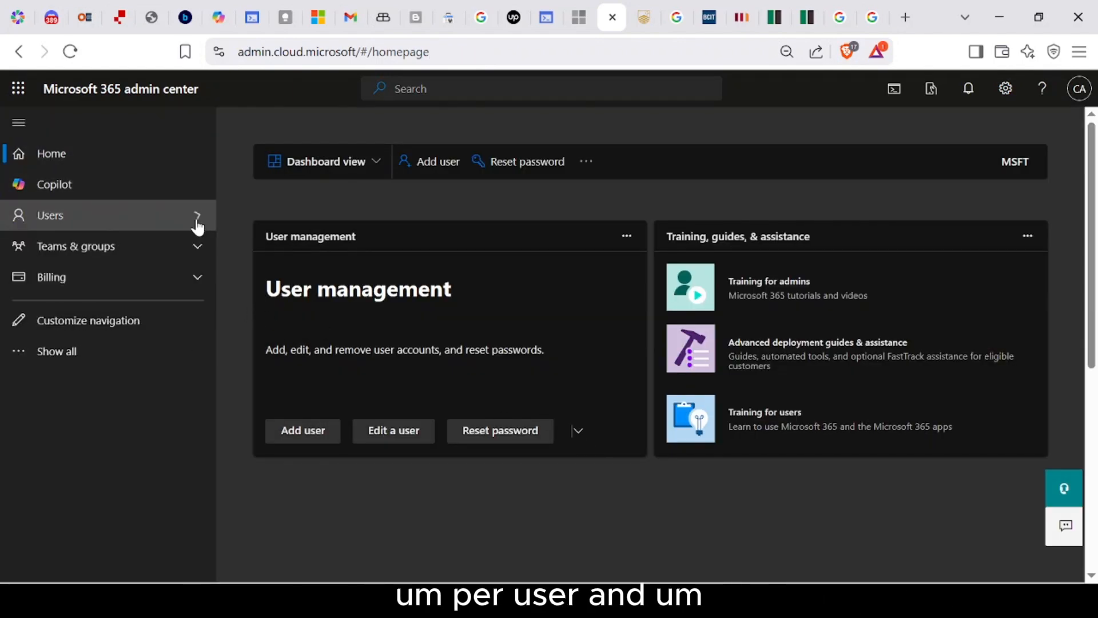
pyautogui.click(197, 221)
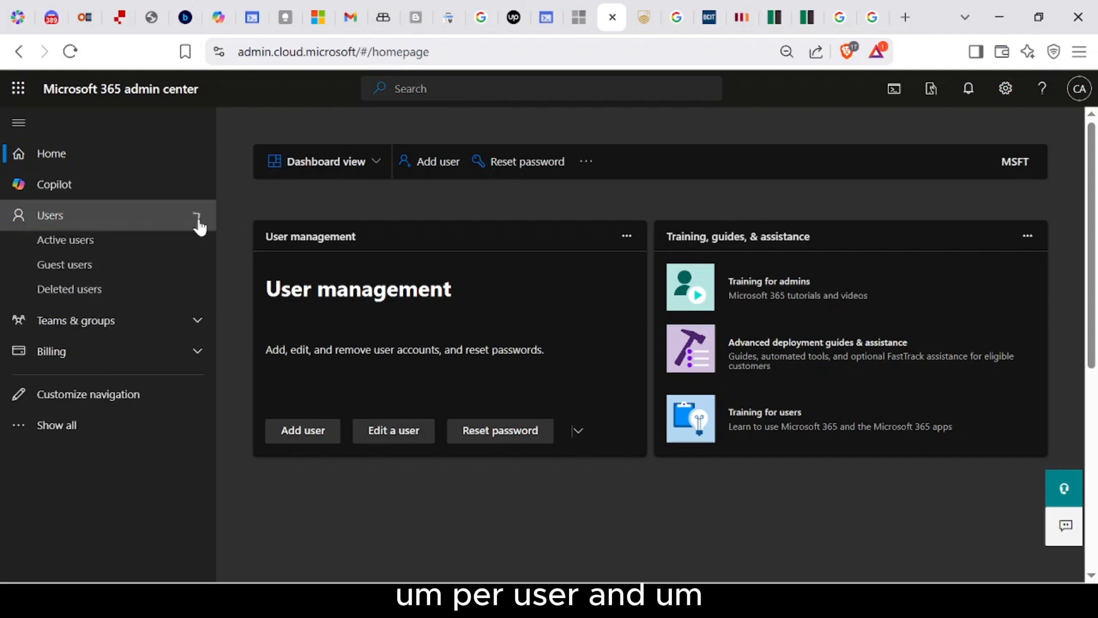
pyautogui.click(75, 245)
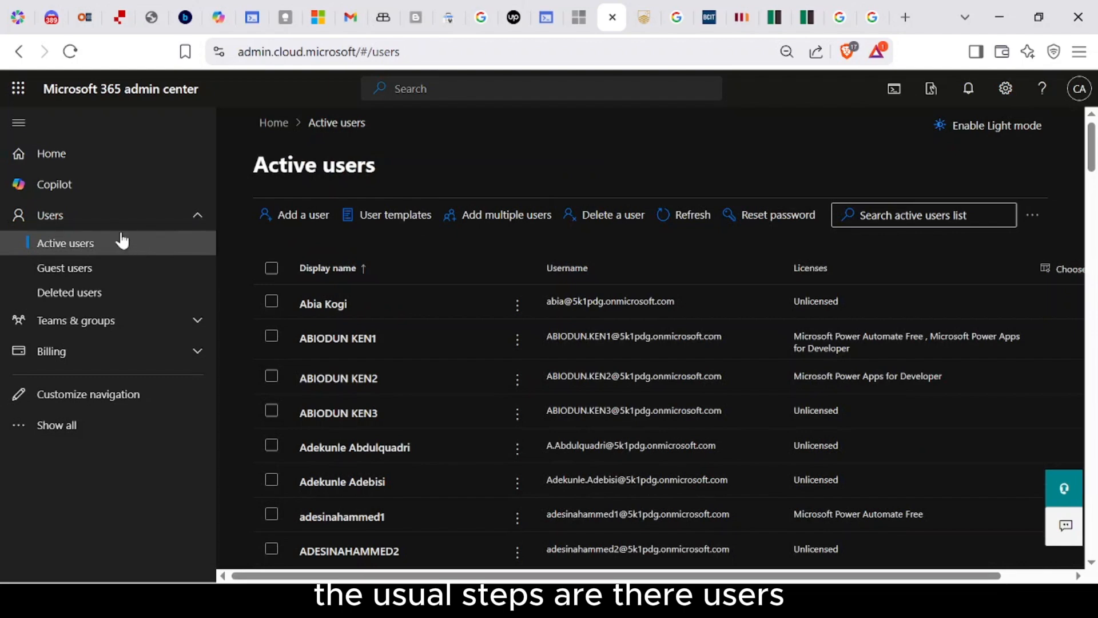
pyautogui.click(138, 215)
pyautogui.click(137, 215)
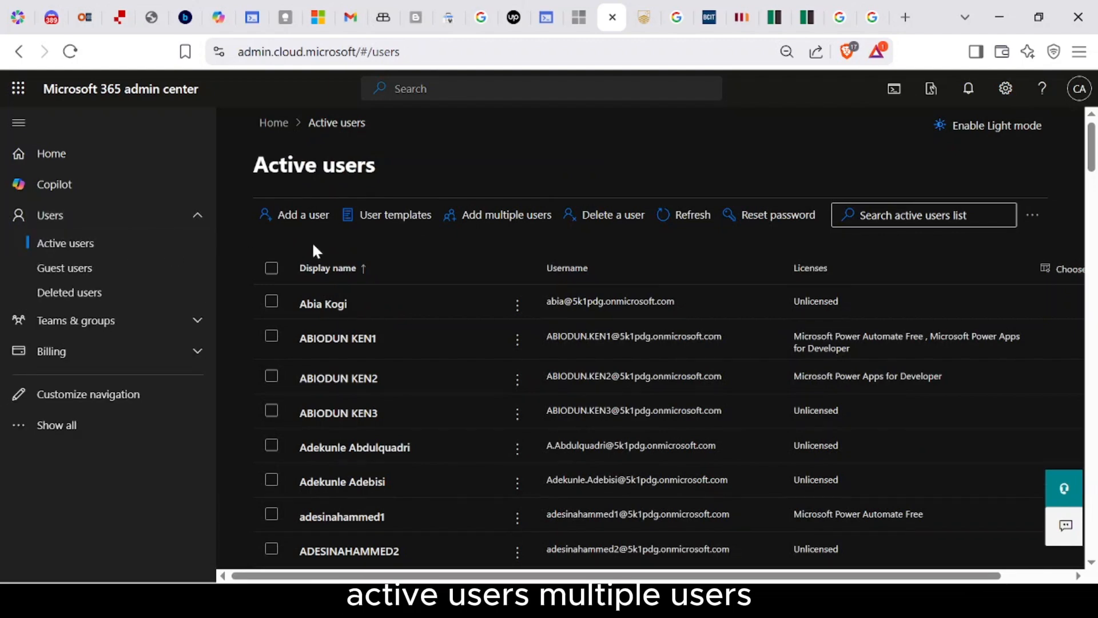
# Step: Open Add multiple users, preview the CSV upload file picker, then switch CSV upload off
pyautogui.click(492, 219)
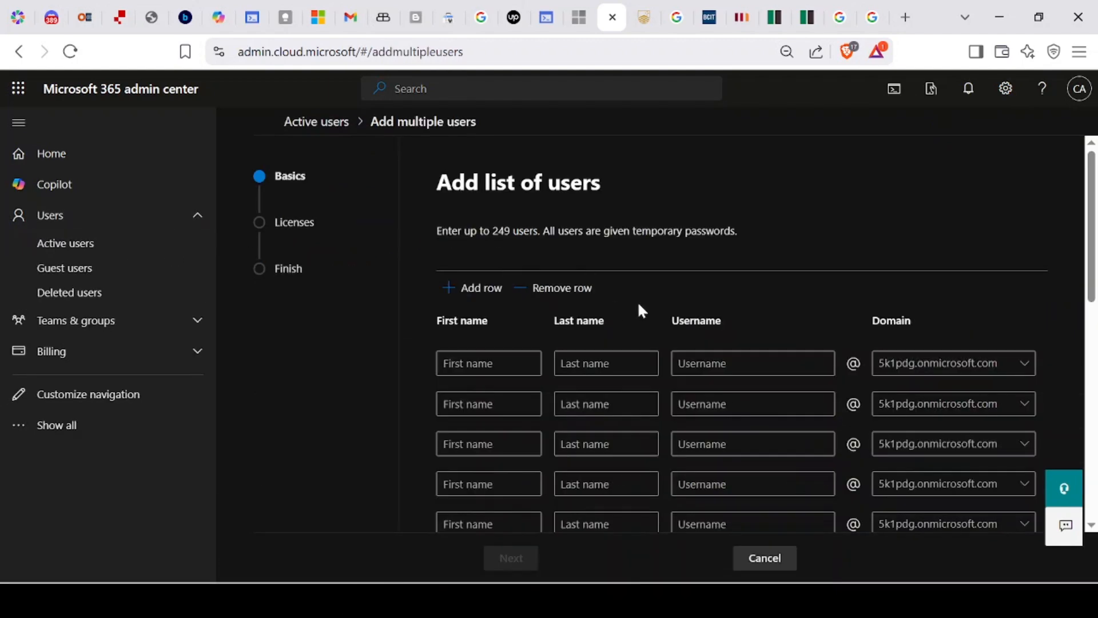
pyautogui.scroll(-2, 730, 300)
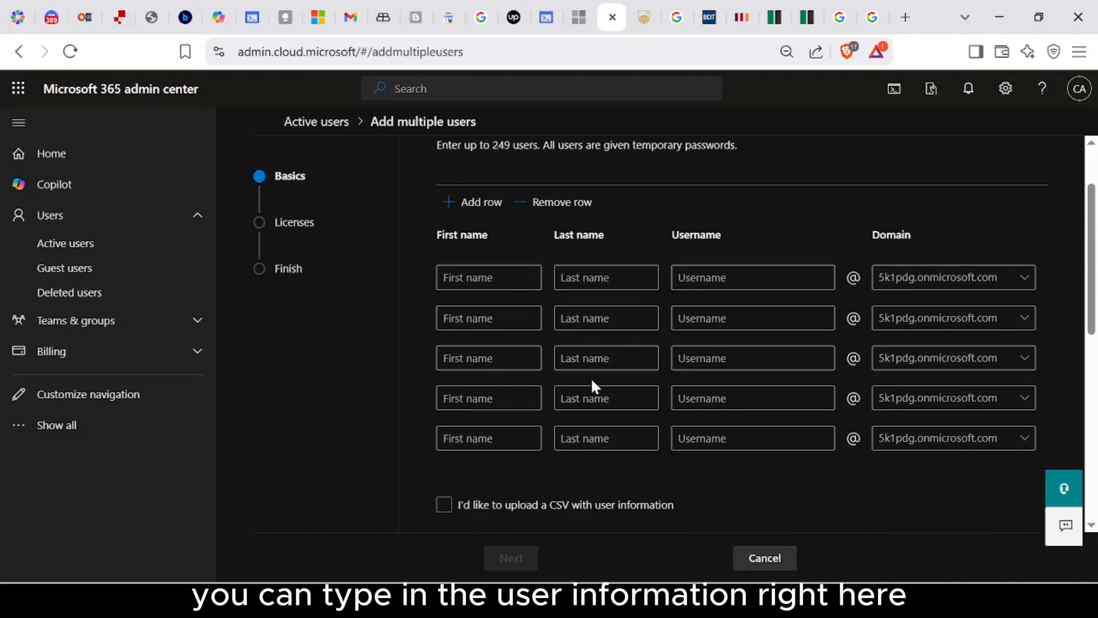
pyautogui.scroll(2, 600, 418)
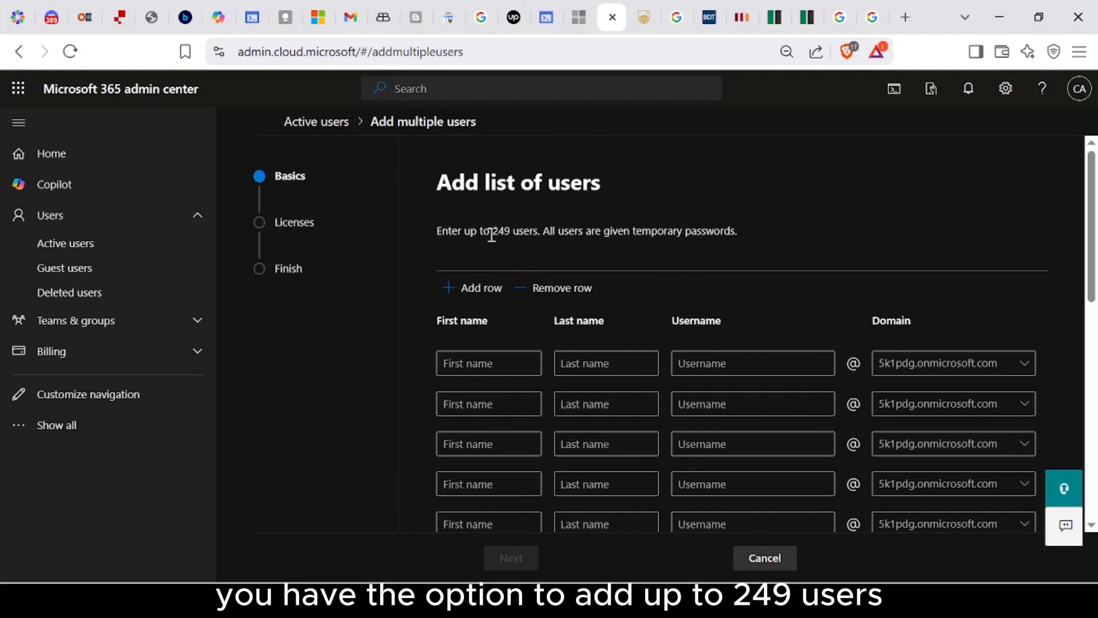
pyautogui.scroll(-3, 510, 360)
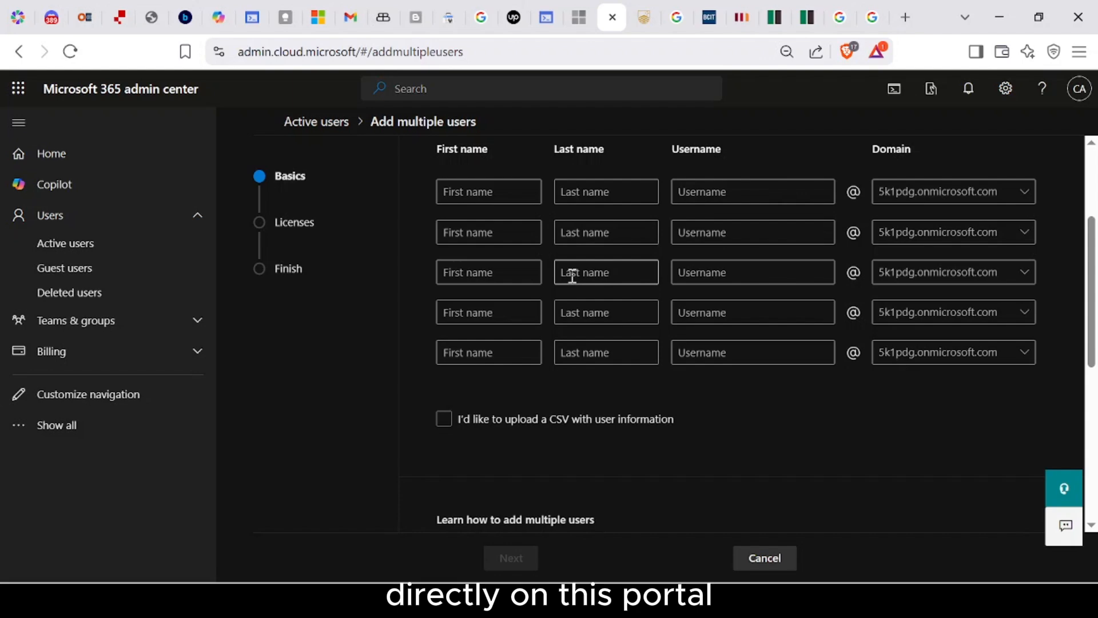
pyautogui.scroll(-3, 572, 277)
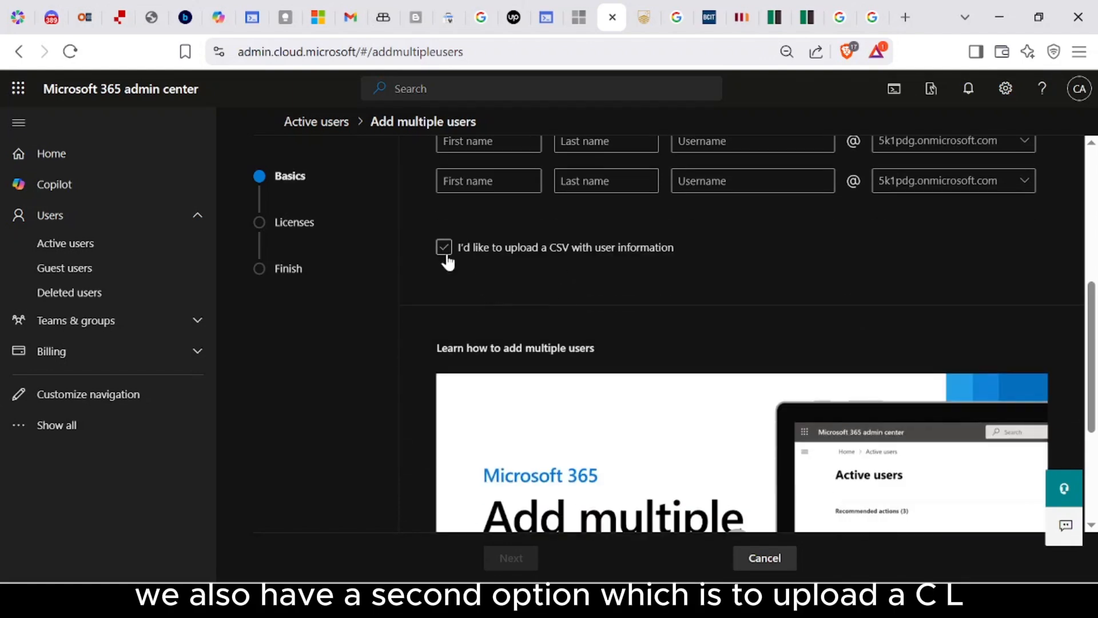
pyautogui.click(536, 244)
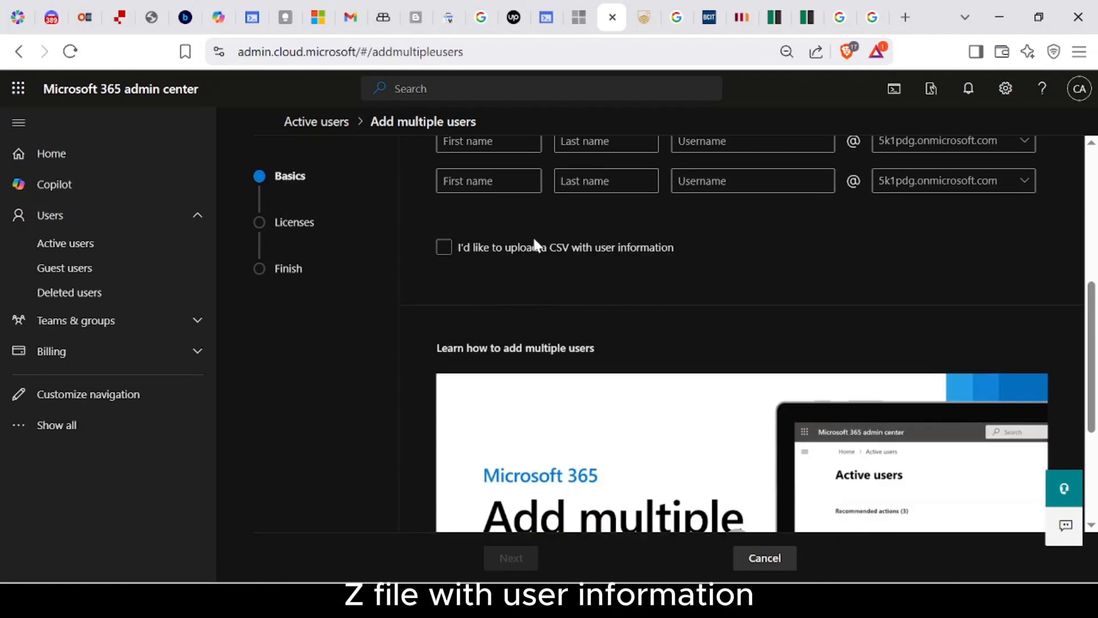
pyautogui.click(446, 252)
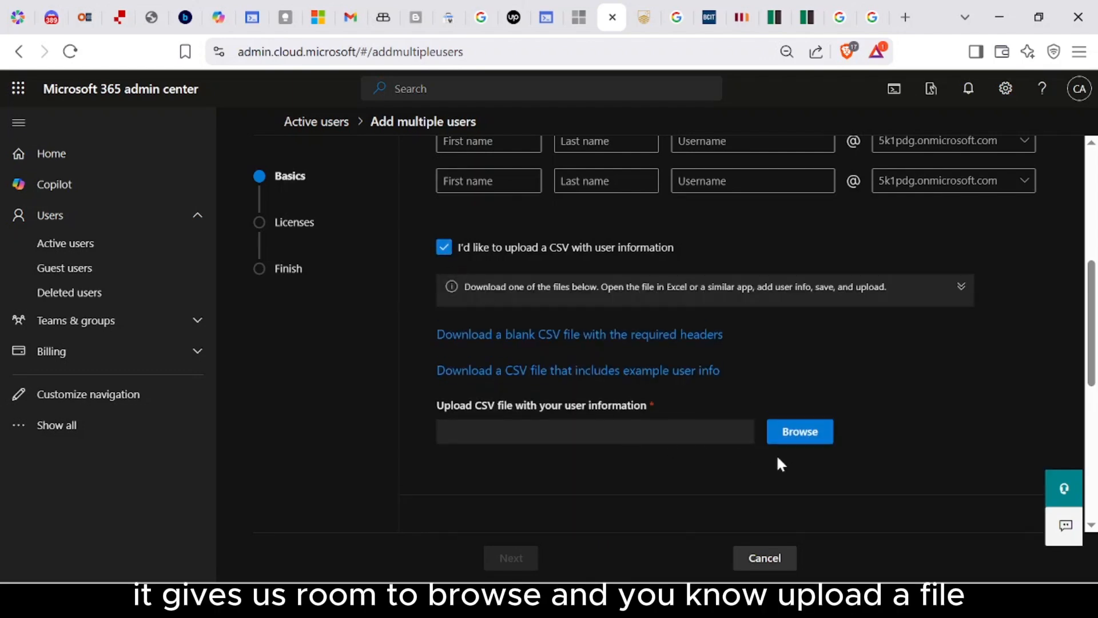
pyautogui.click(792, 438)
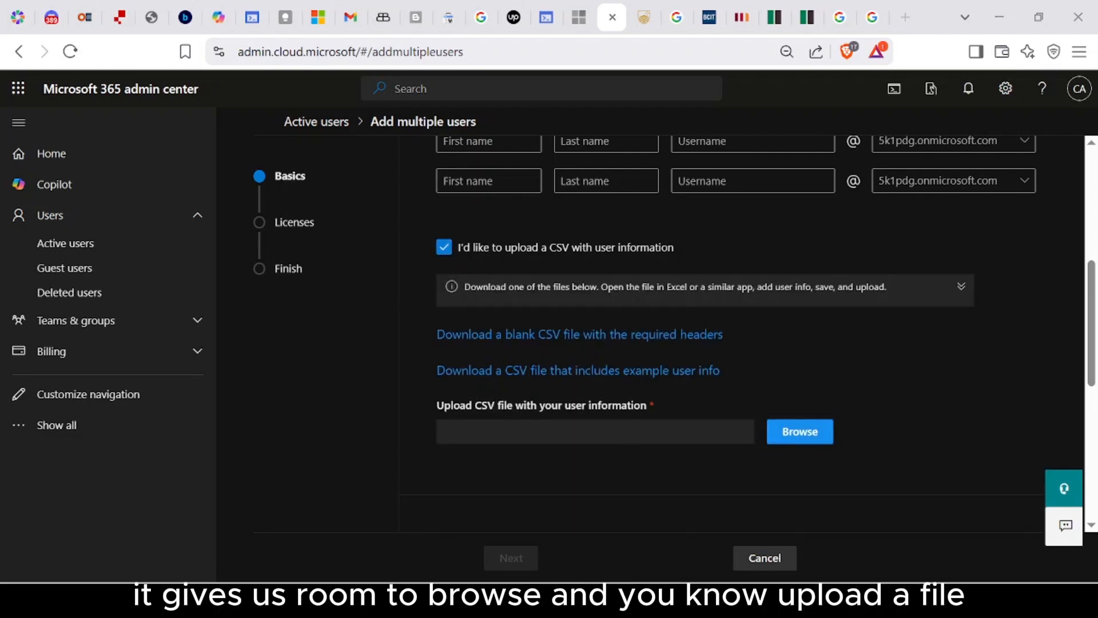
pyautogui.click(488, 376)
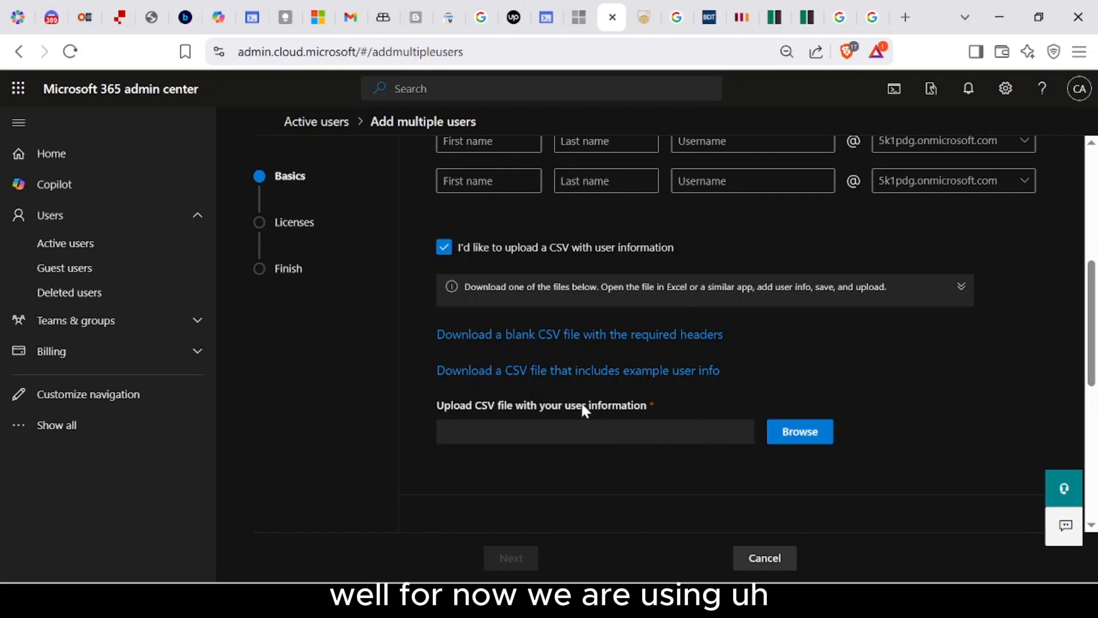
pyautogui.scroll(2, 581, 400)
pyautogui.click(445, 333)
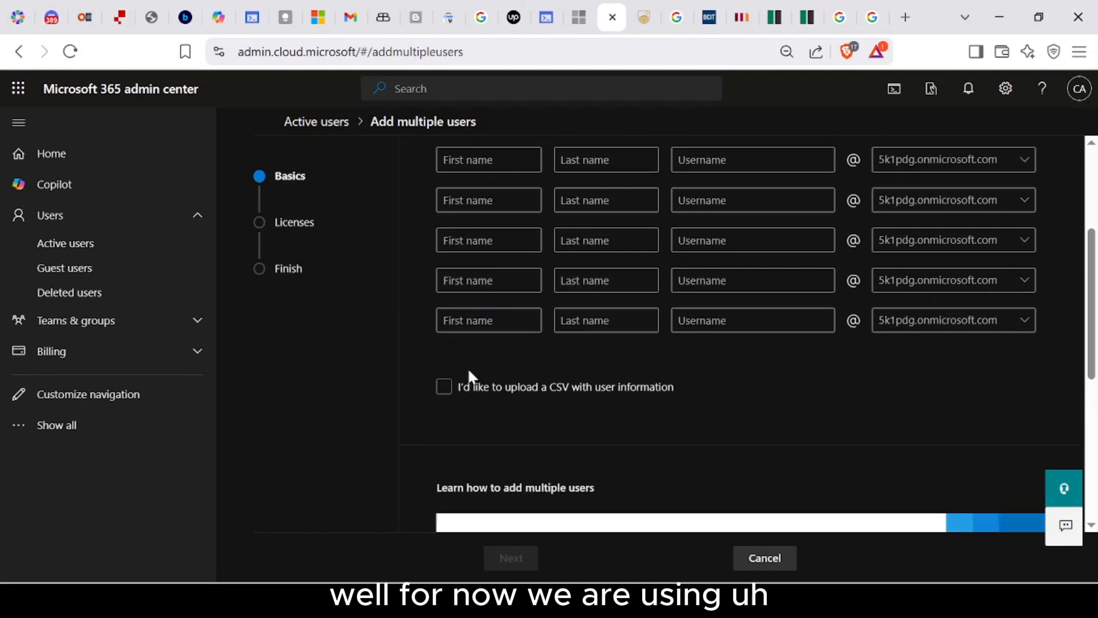
pyautogui.scroll(3, 468, 372)
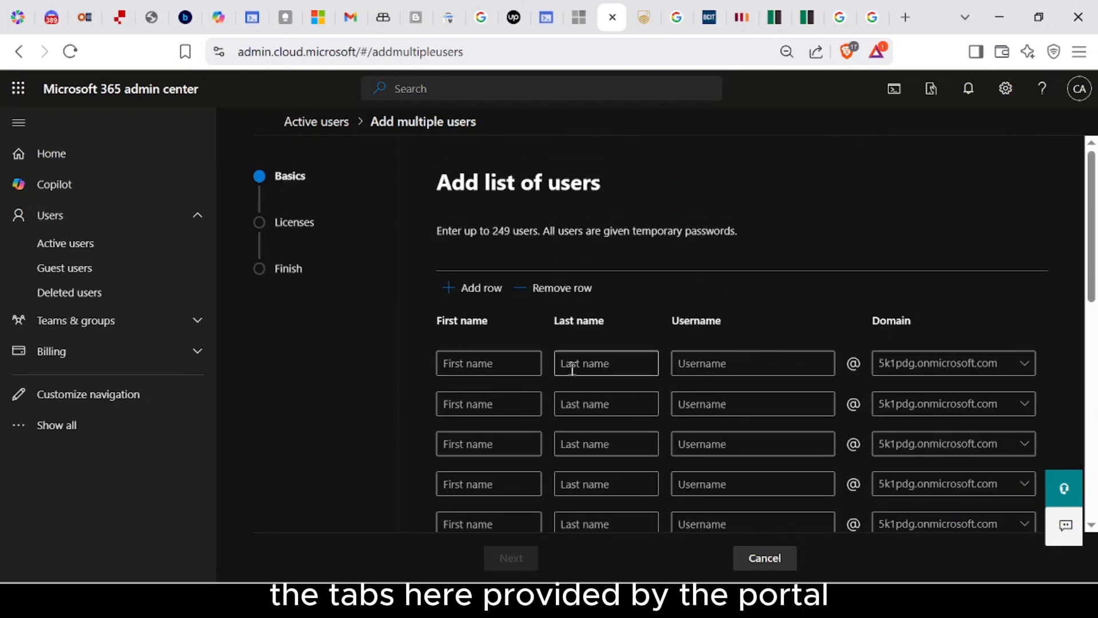
pyautogui.scroll(-2, 575, 366)
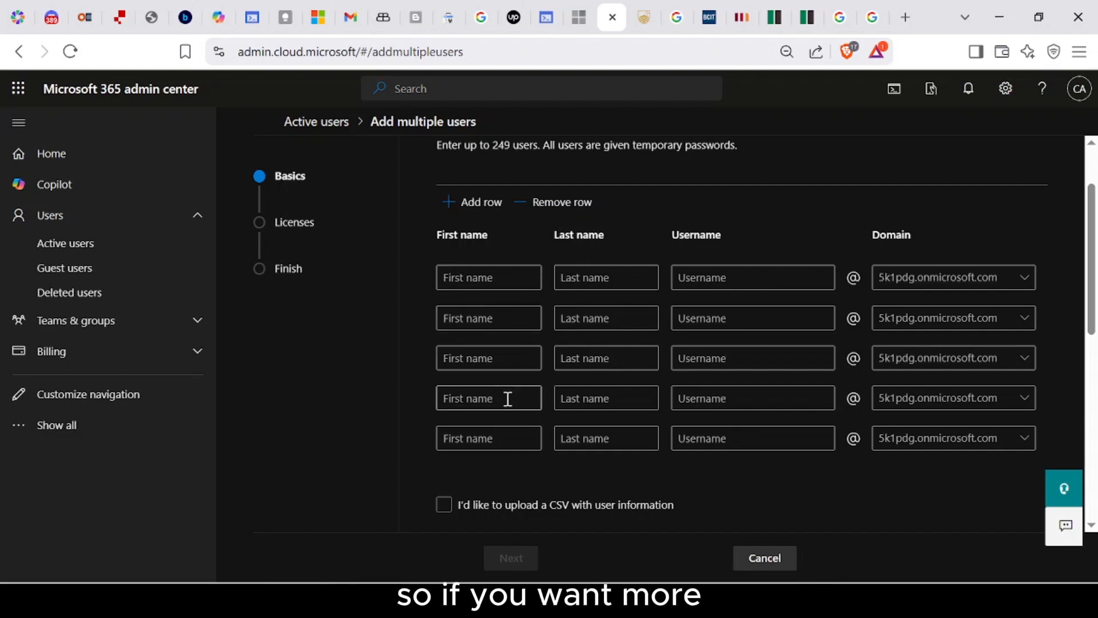
# Step: Add and remove user rows until exactly three blank rows remain
pyautogui.click(485, 208)
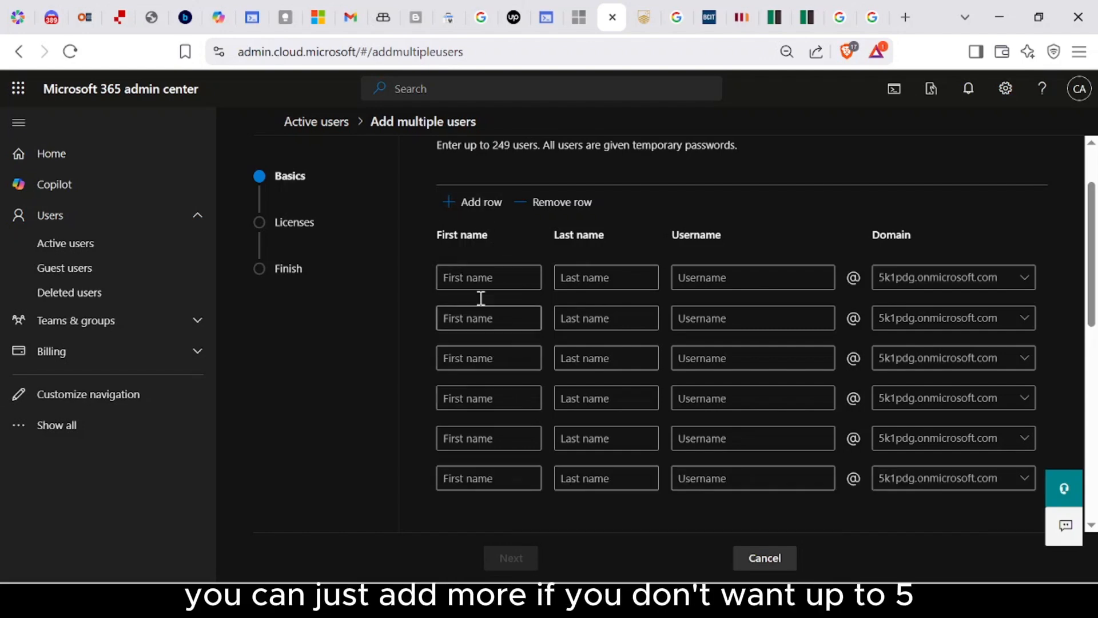
pyautogui.click(474, 208)
pyautogui.click(559, 214)
pyautogui.click(560, 216)
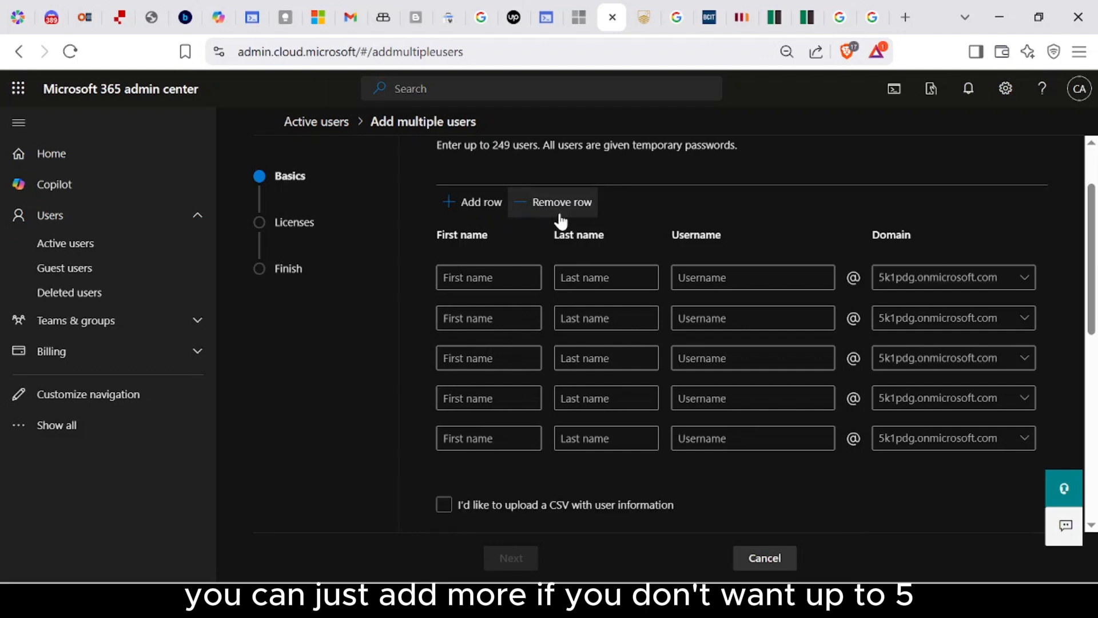
pyautogui.click(560, 217)
pyautogui.click(560, 216)
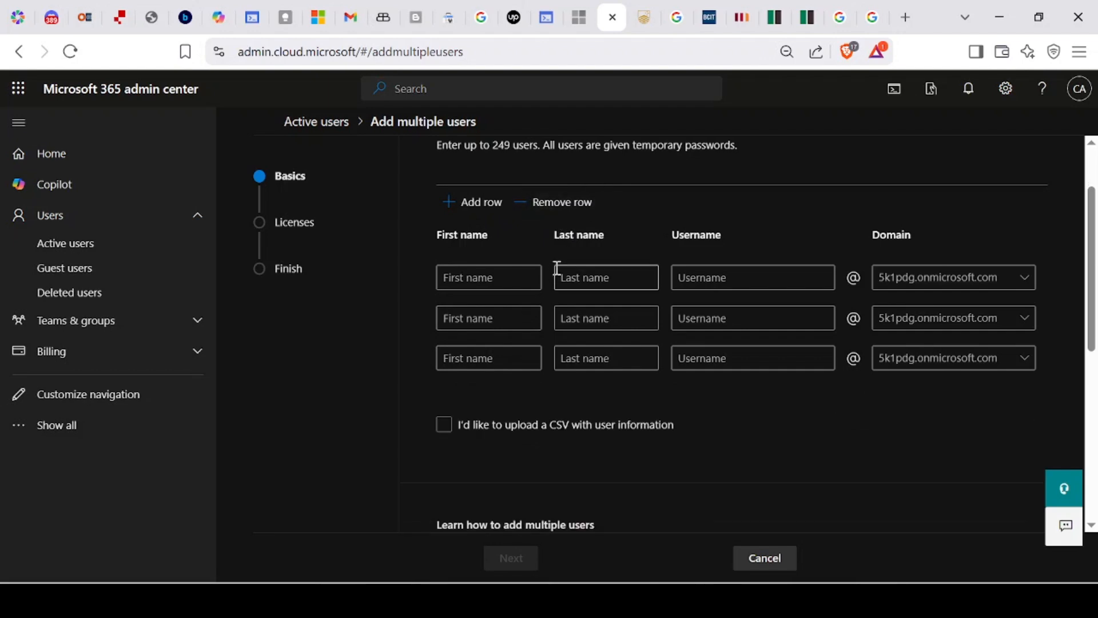
# Step: Fill the first row with the first user's first name, last name and username
pyautogui.click(501, 282)
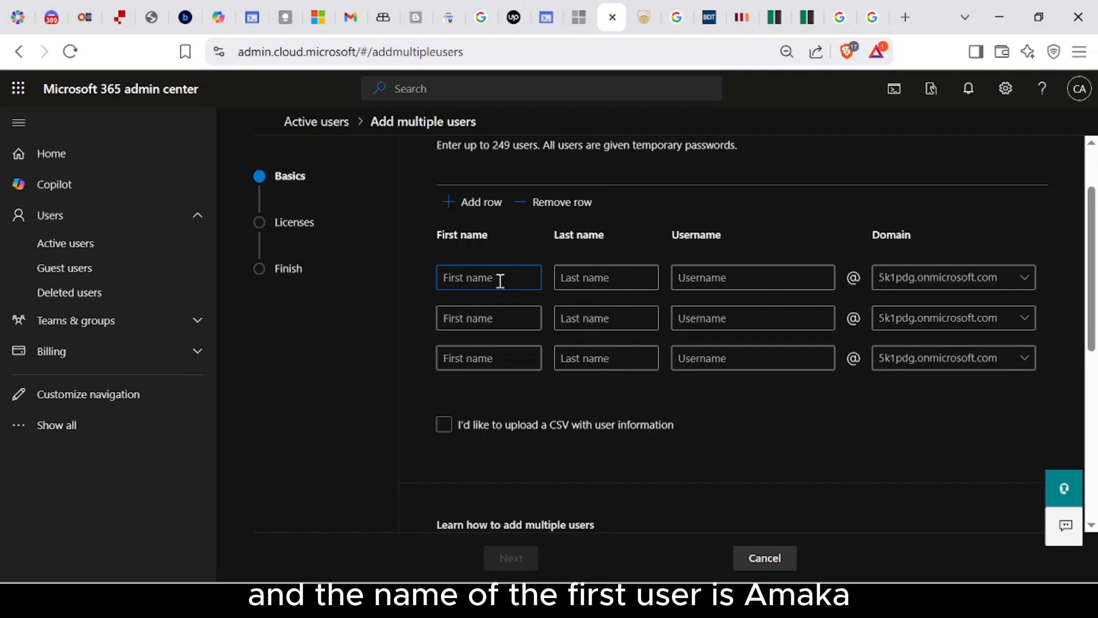
pyautogui.write('A')
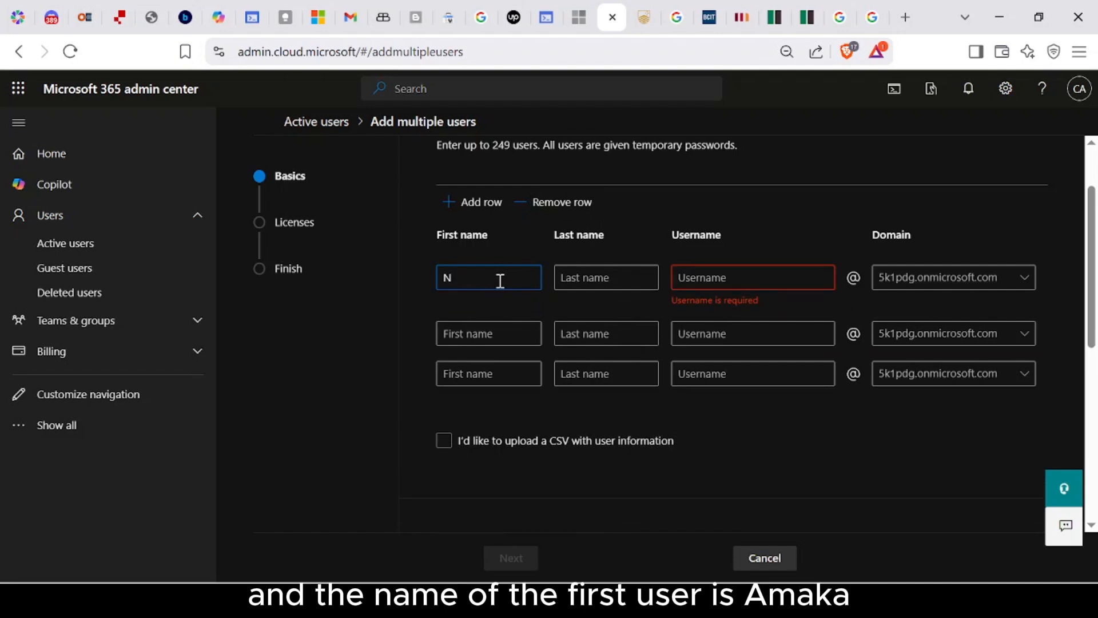
pyautogui.press('BackSpace')
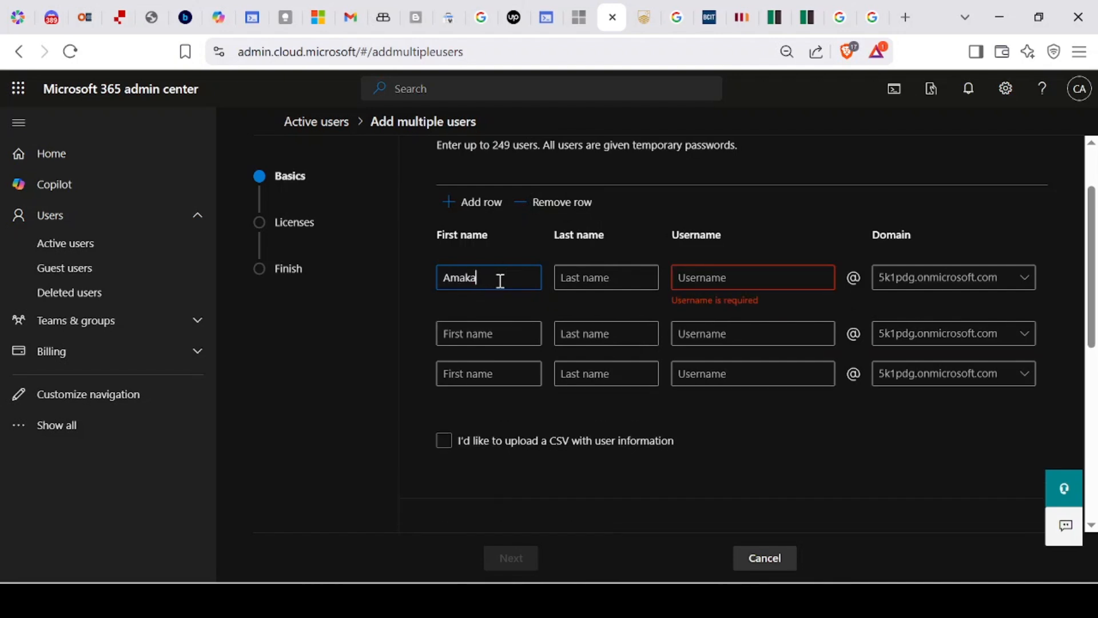
pyautogui.press('Tab')
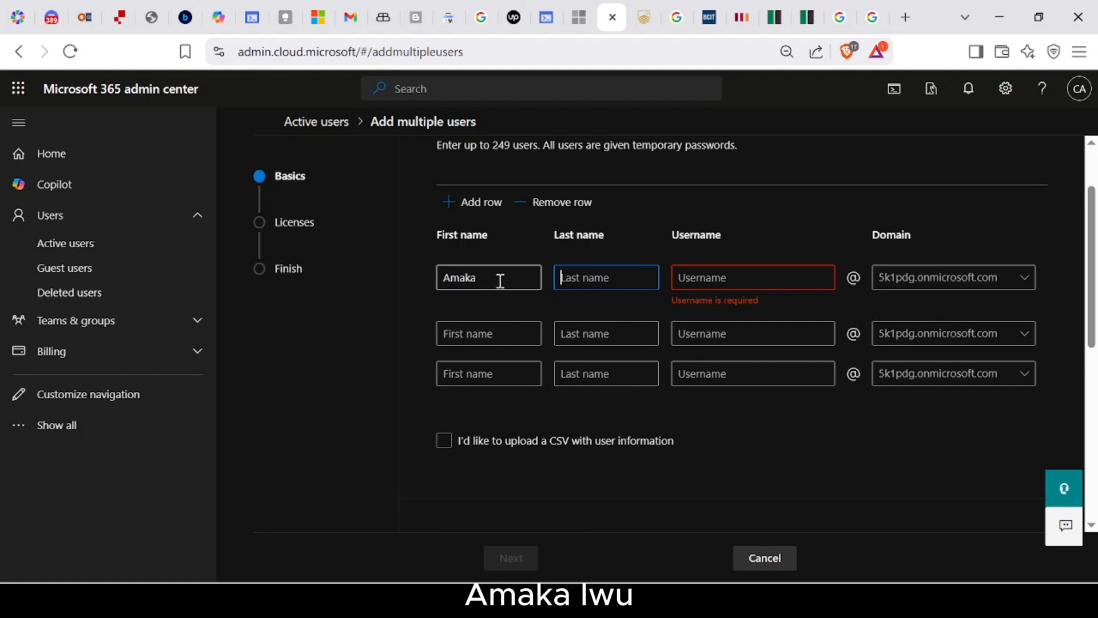
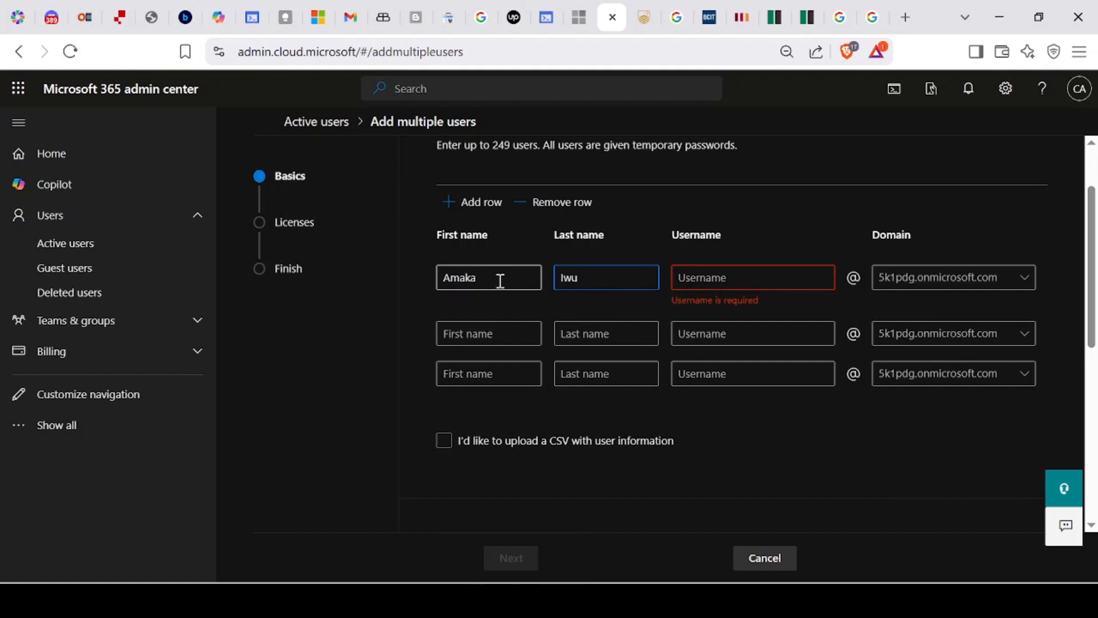
pyautogui.press('Tab')
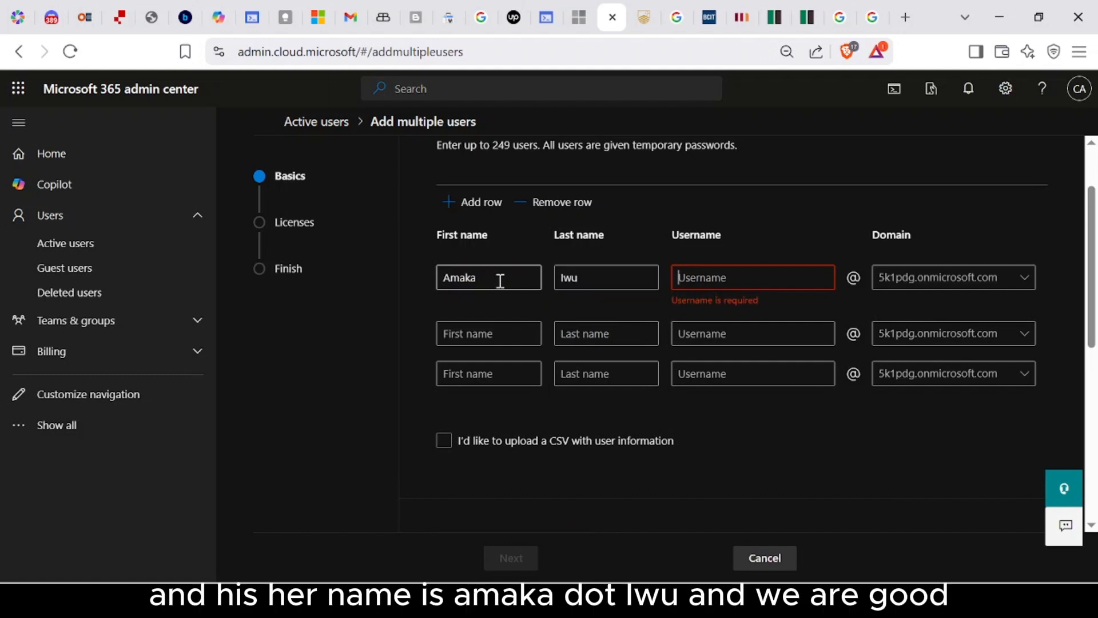
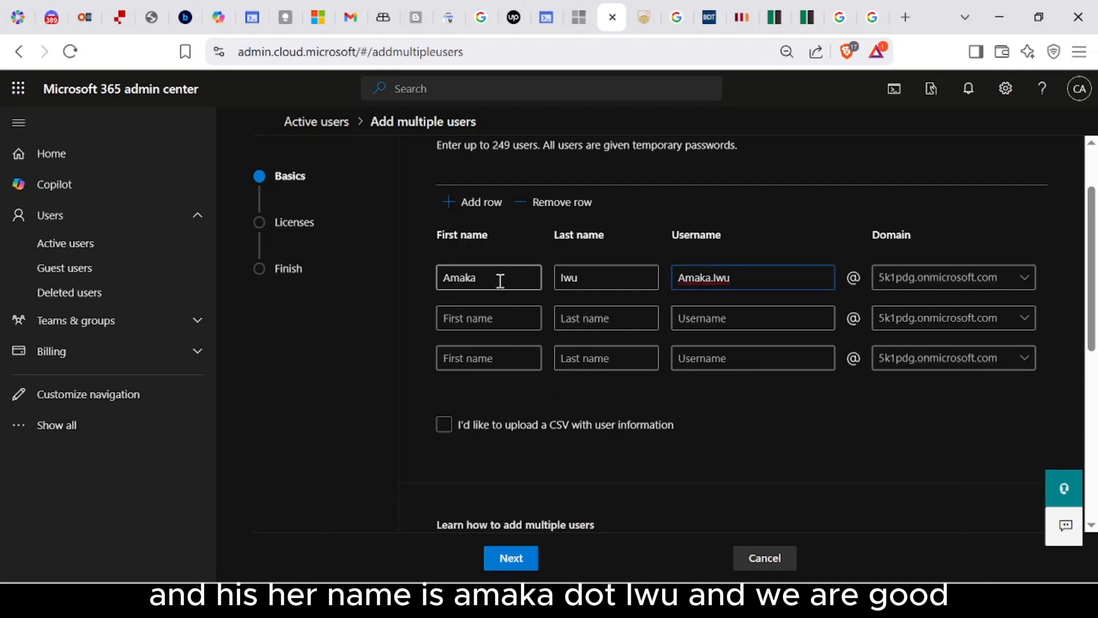
# Step: Fill the second row with the second user's first name, last name and username
pyautogui.press('Tab')
pyautogui.press('Tab')
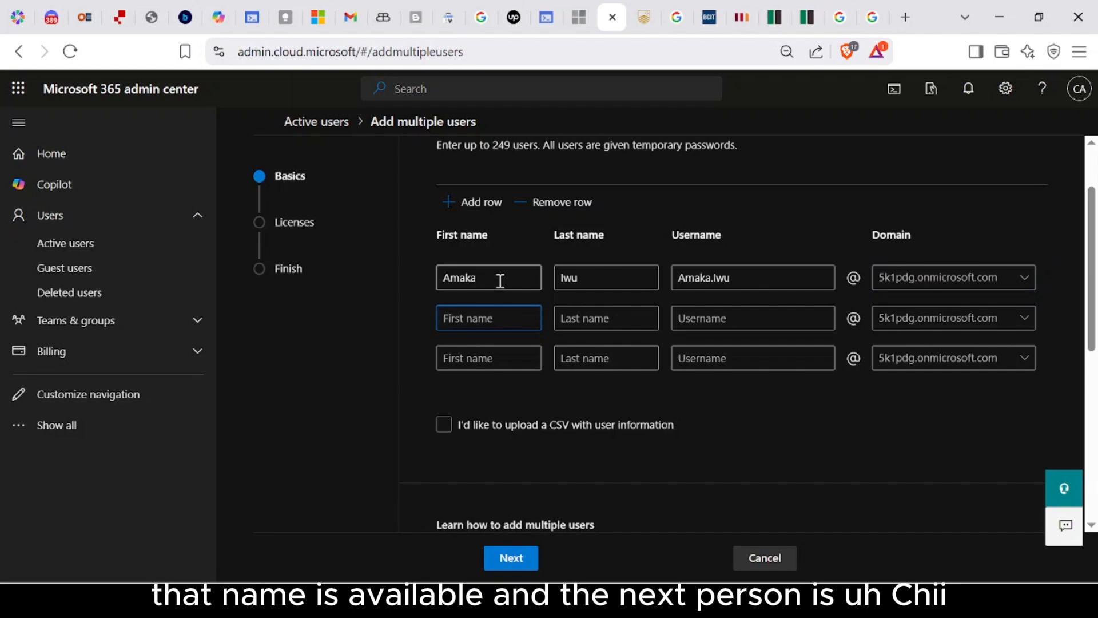
pyautogui.press('Tab')
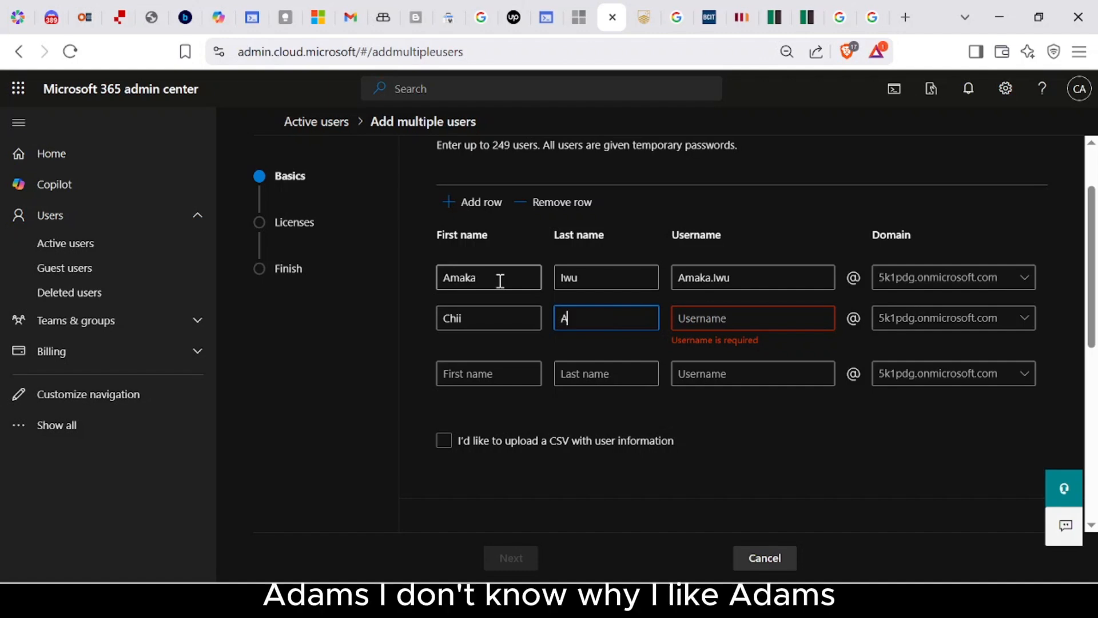
pyautogui.press('Tab')
pyautogui.press('Tab')
pyautogui.press('Tab')
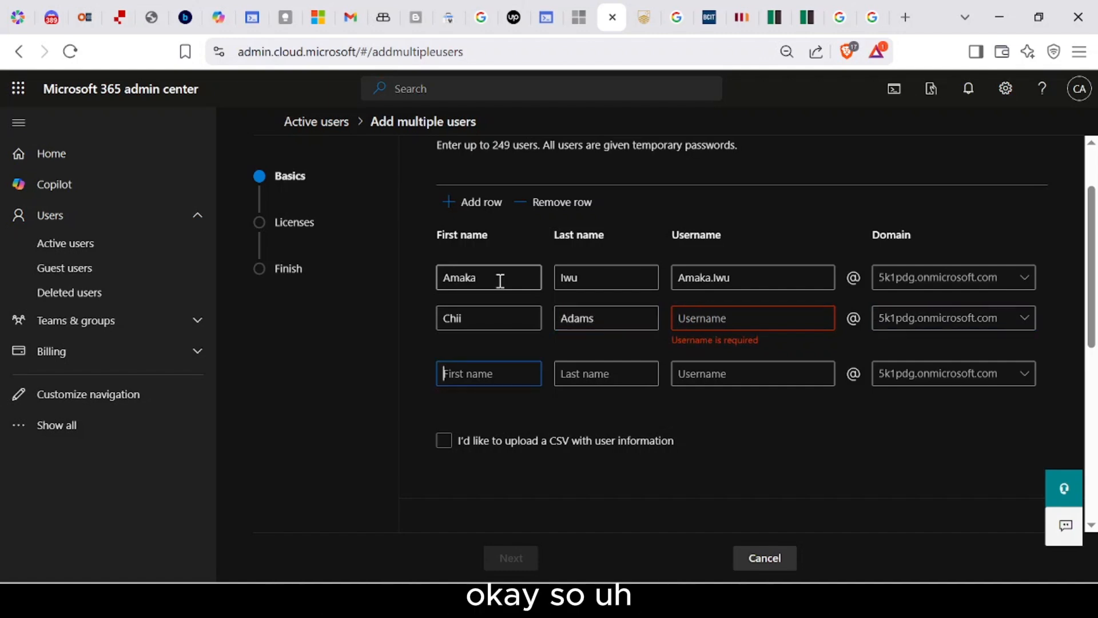
pyautogui.press('Tab')
pyautogui.press('Tab')
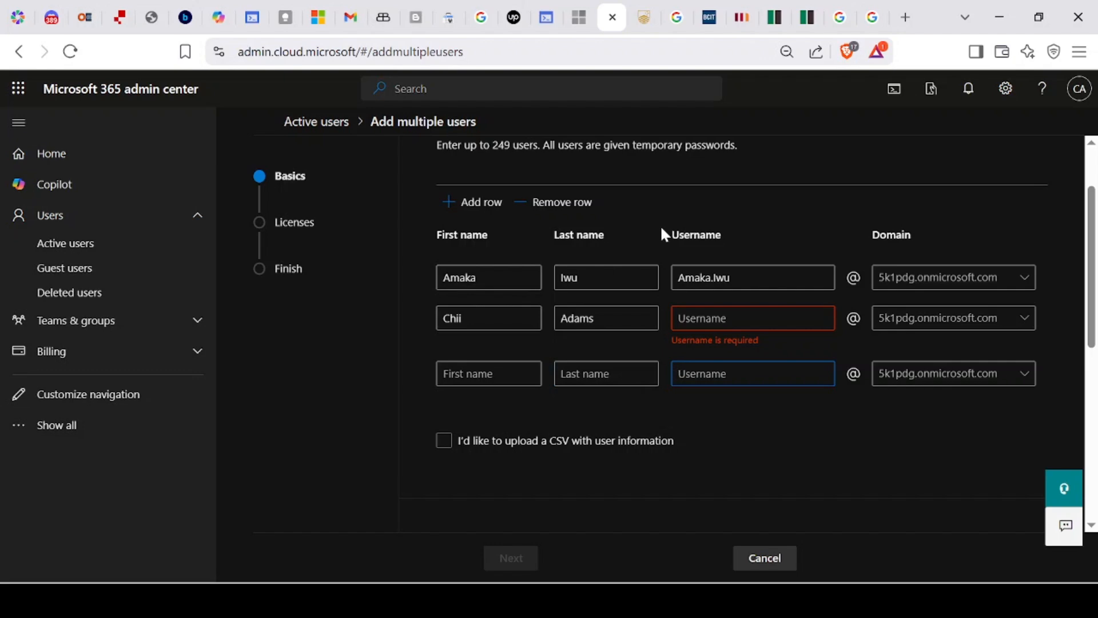
pyautogui.click(701, 328)
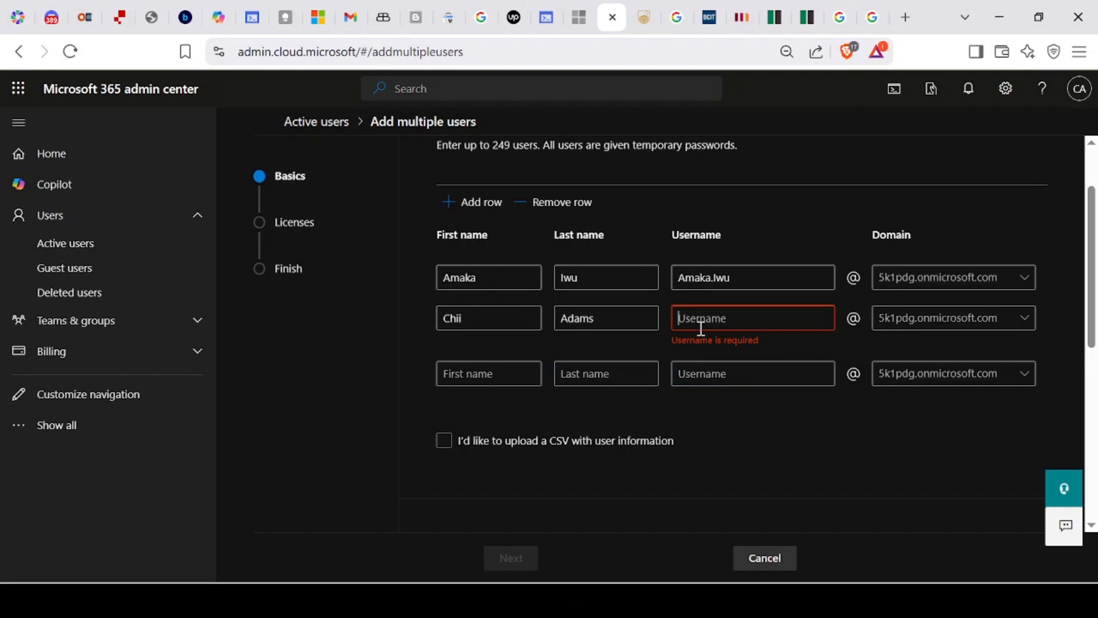
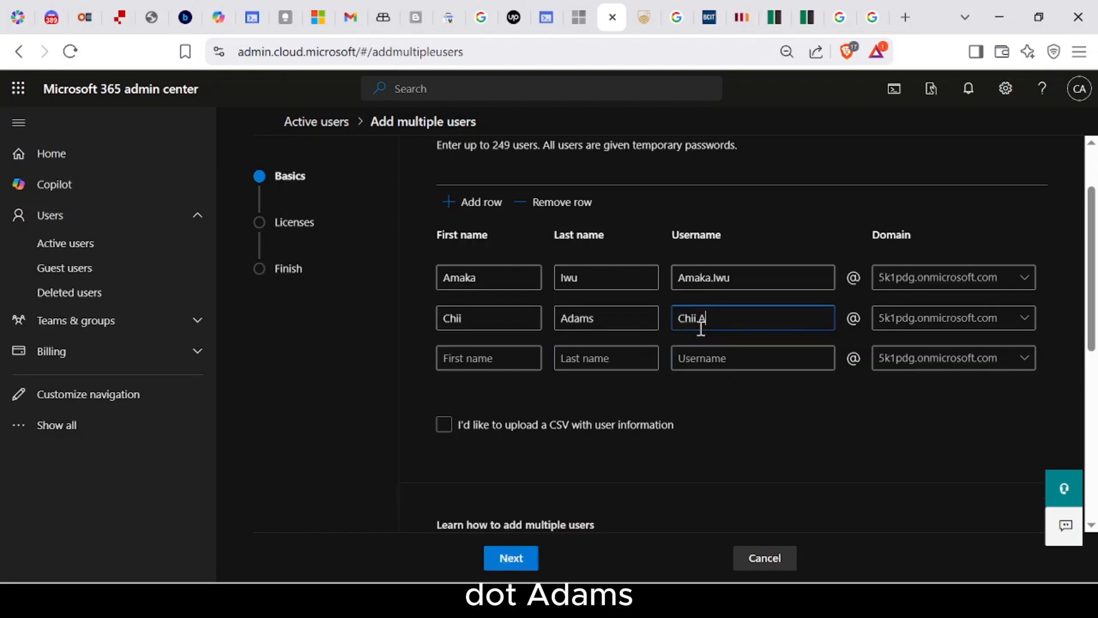
# Step: Fill the third row with the third user's first name, last name and username
pyautogui.press('Tab')
pyautogui.press('Tab')
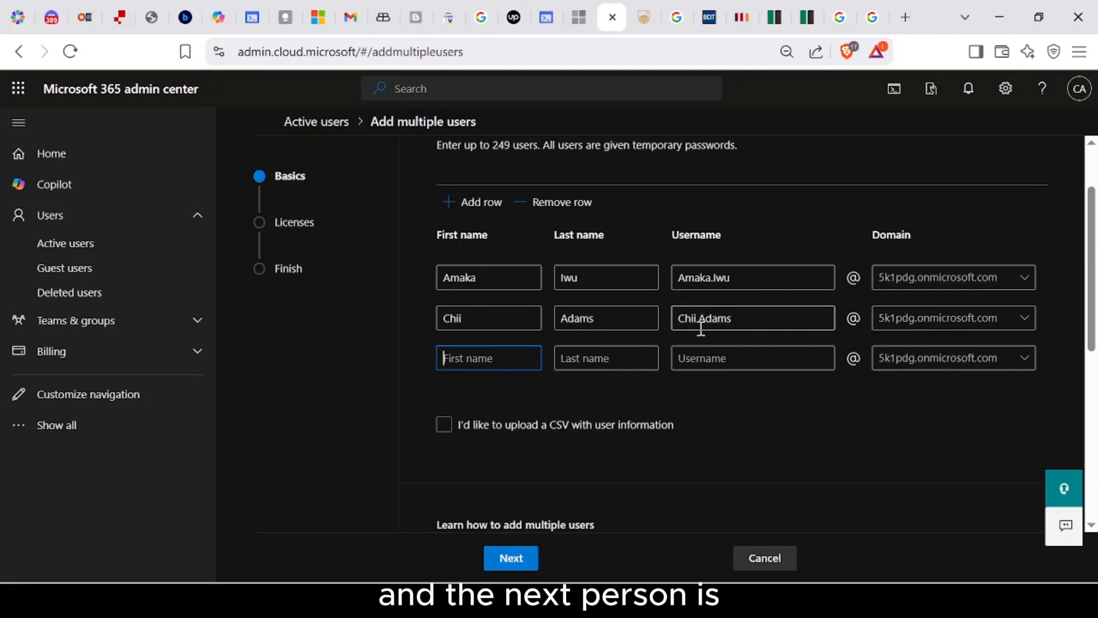
pyautogui.press('Tab')
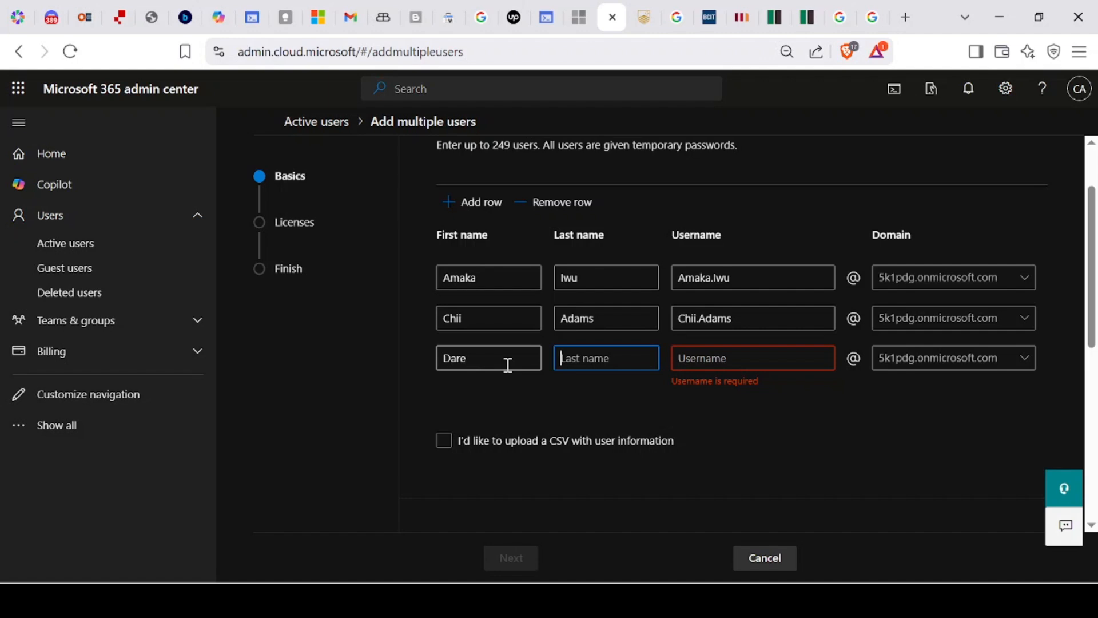
pyautogui.press('Tab')
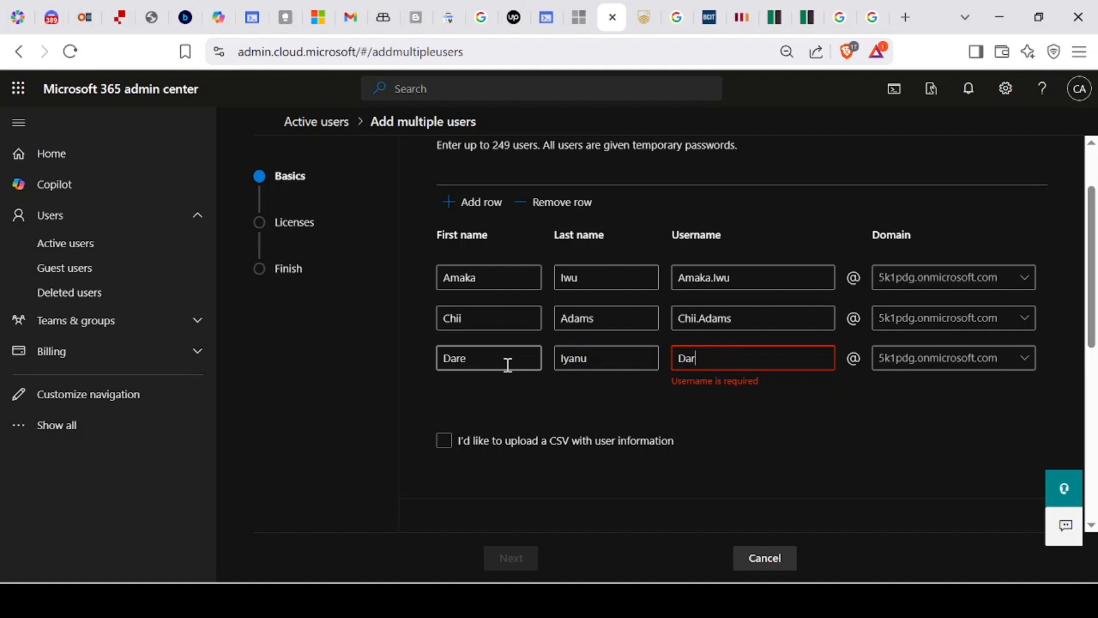
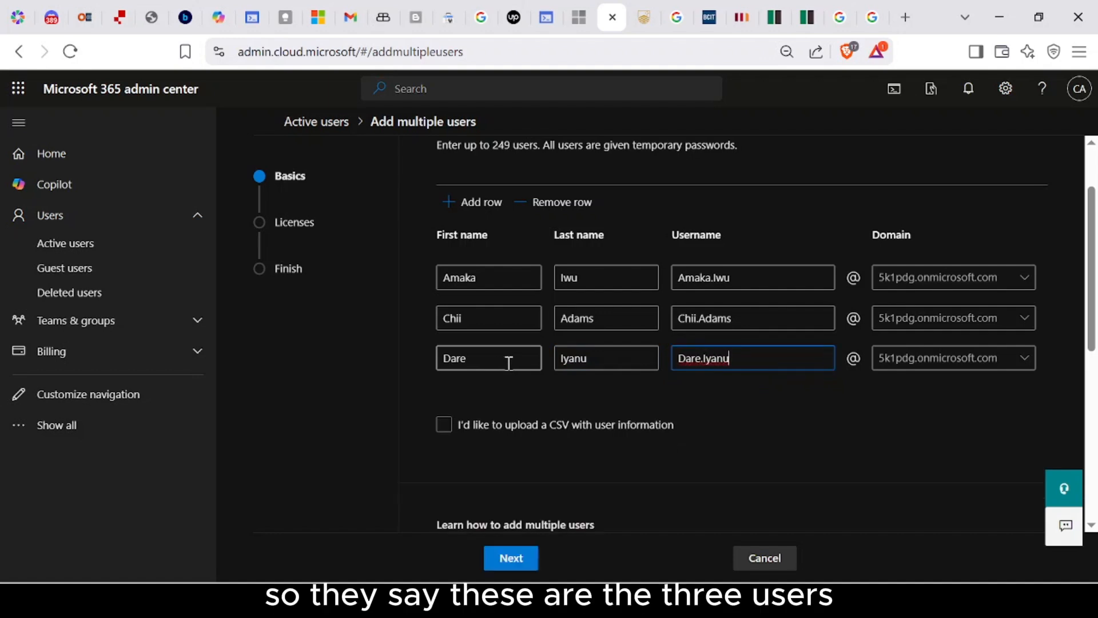
# Step: Note the 249-user limit, then add and remove an extra empty row
pyautogui.doubleClick(497, 145)
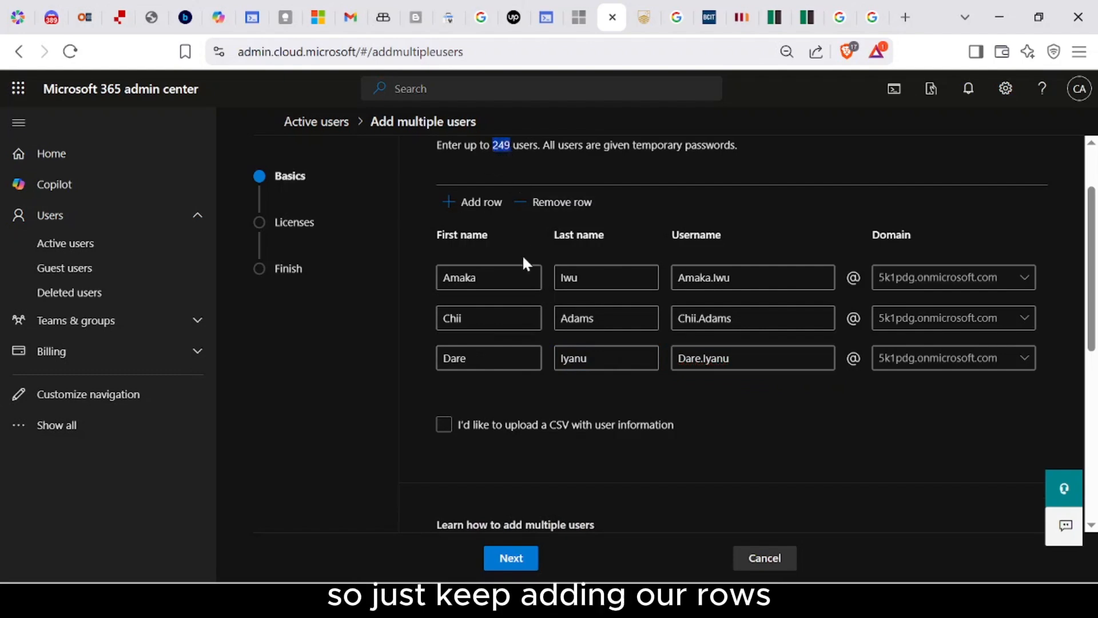
pyautogui.click(494, 212)
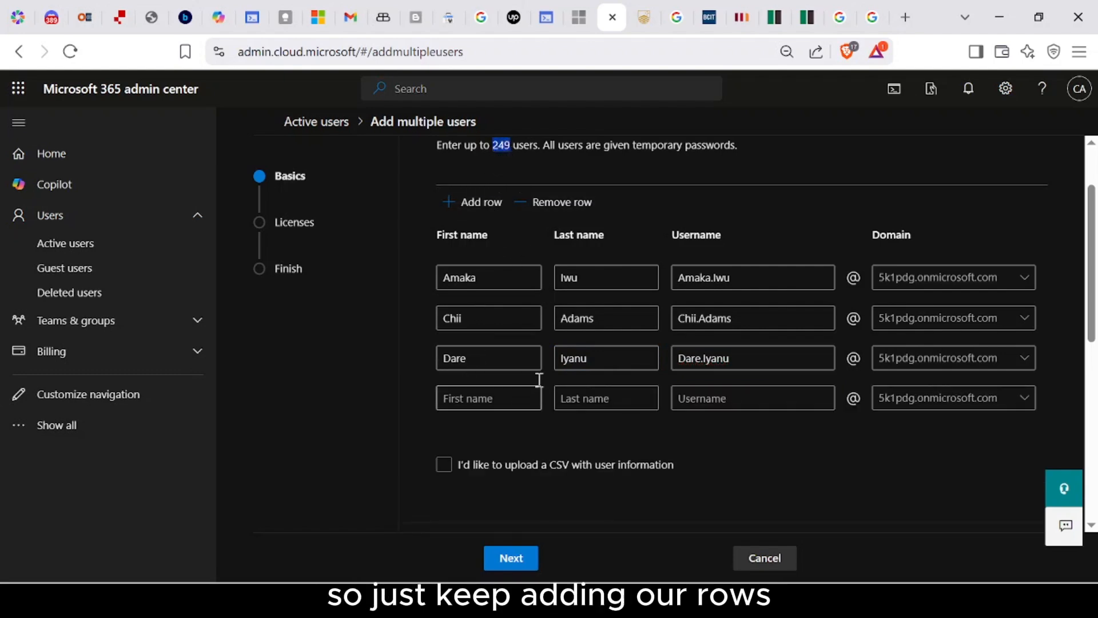
pyautogui.click(559, 214)
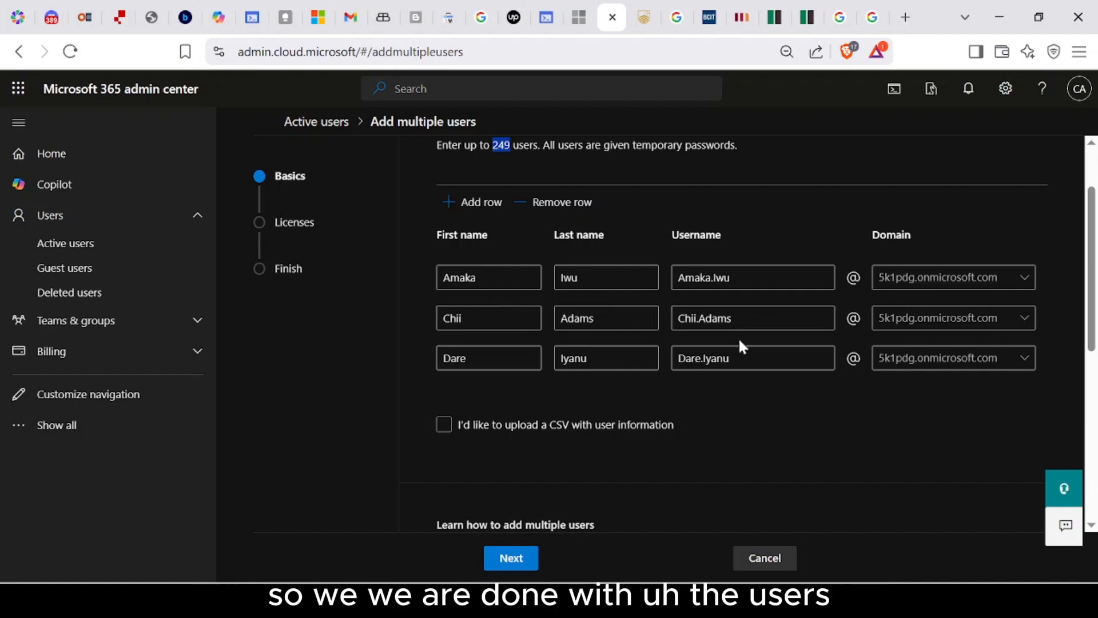
pyautogui.scroll(-1, 618, 367)
pyautogui.scroll(-2, 612, 377)
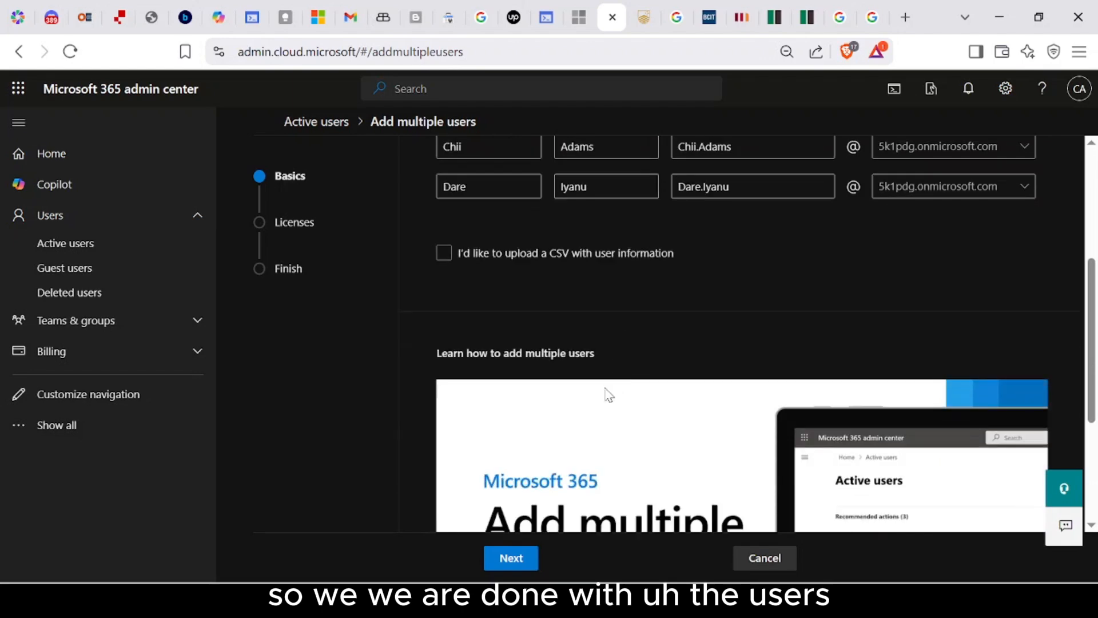
# Step: Assign the Microsoft Power Apps for Developer license to the three users
pyautogui.click(512, 559)
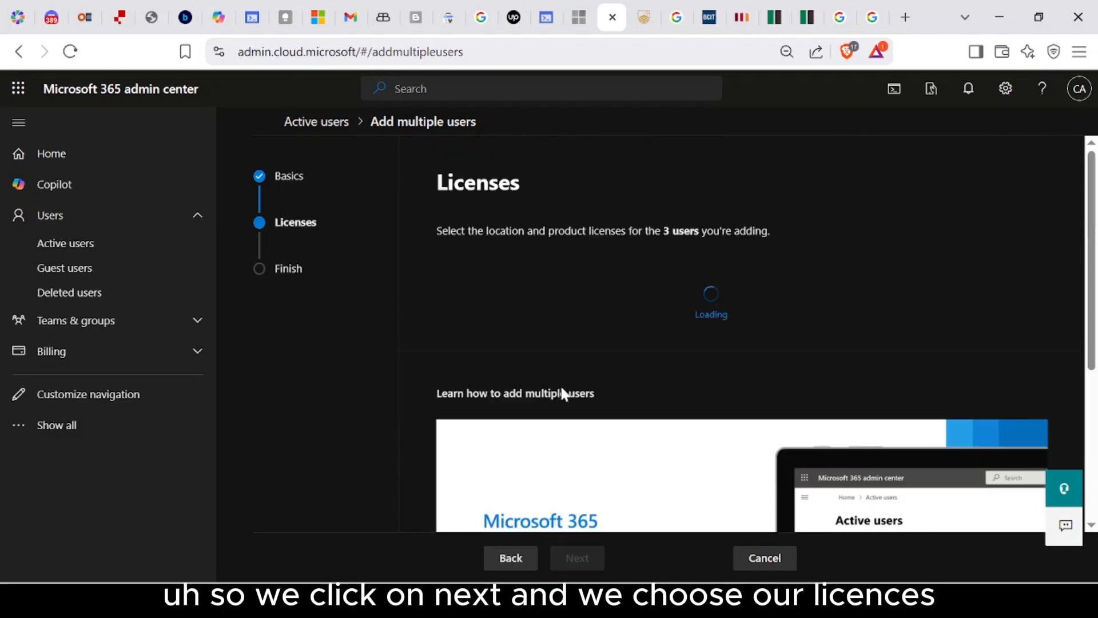
pyautogui.scroll(-3, 586, 342)
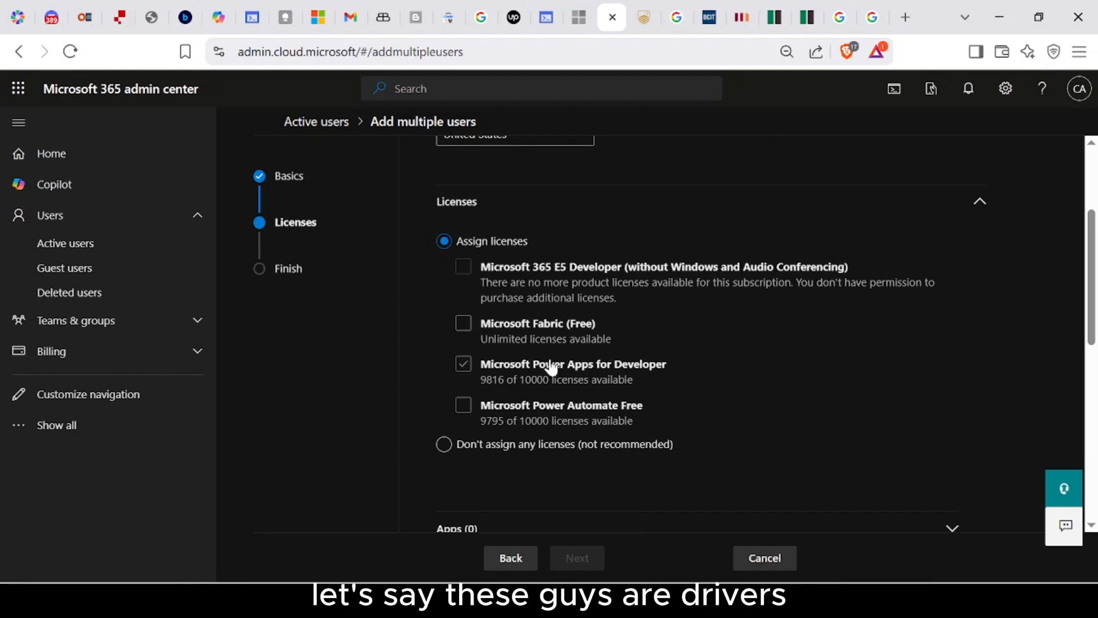
pyautogui.click(463, 364)
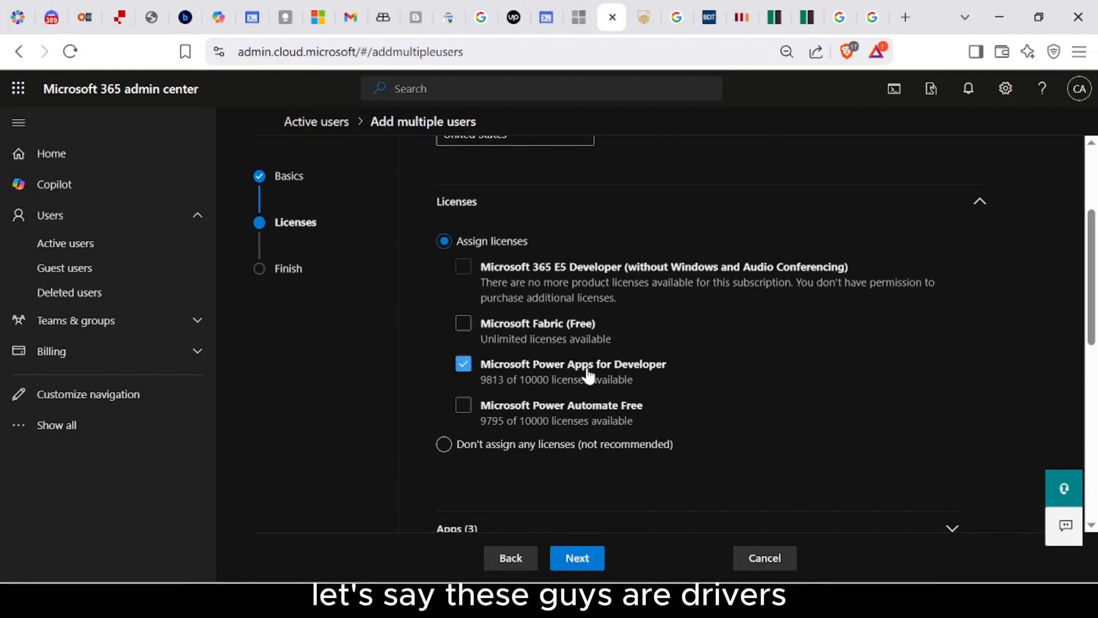
pyautogui.scroll(-5, 550, 374)
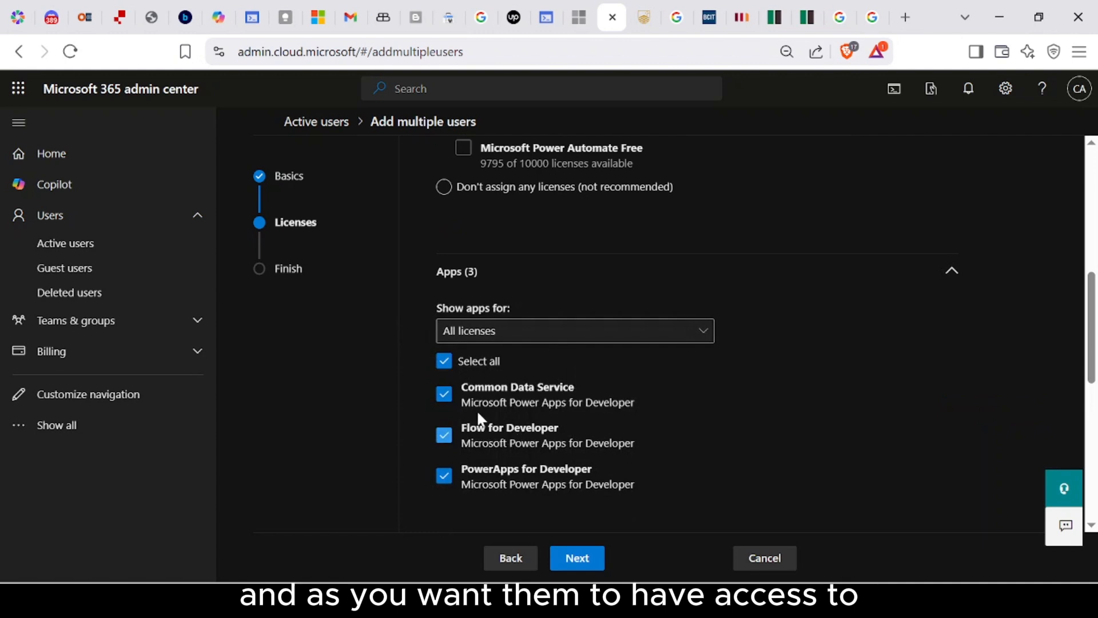
# Step: Exclude the Common Data Service app, keeping Flow and PowerApps for Developer
pyautogui.click(444, 396)
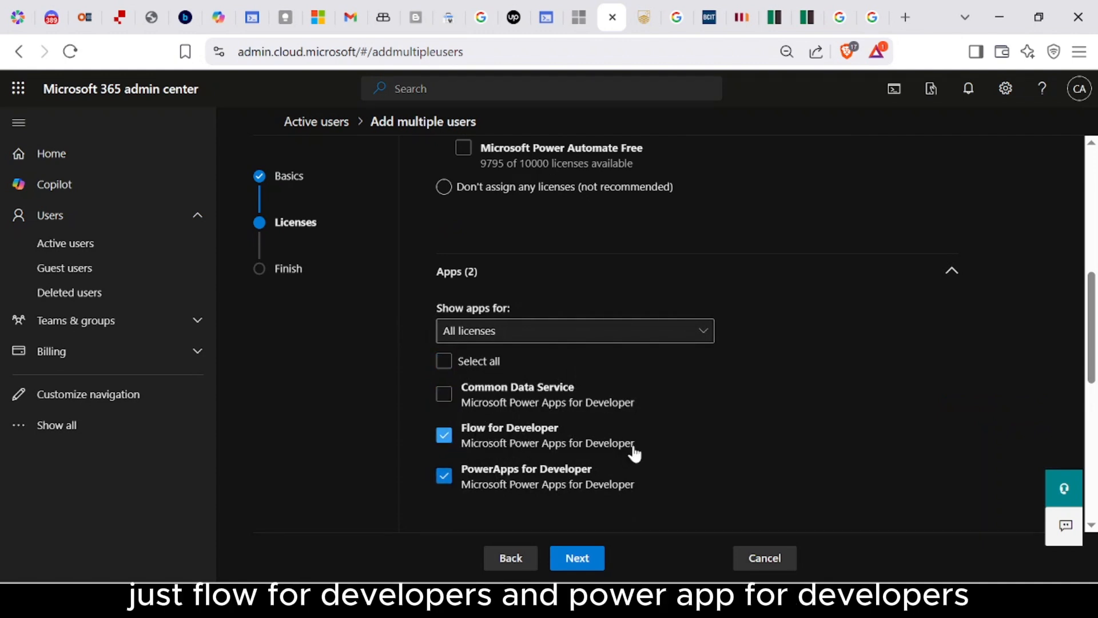
pyautogui.scroll(2, 640, 404)
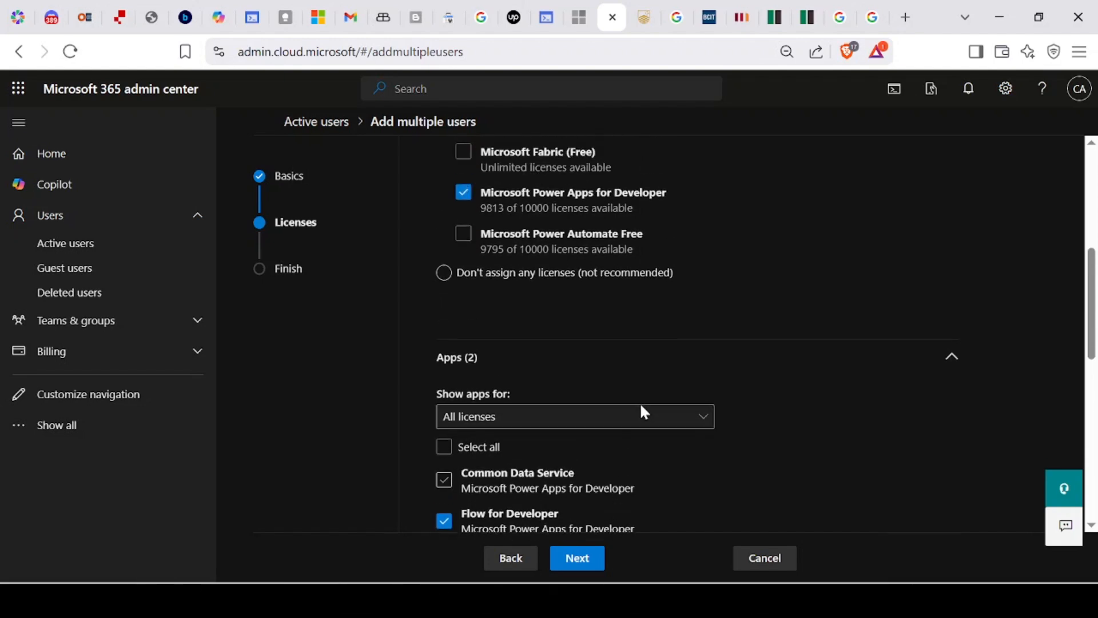
pyautogui.scroll(5, 615, 364)
pyautogui.scroll(-7, 614, 363)
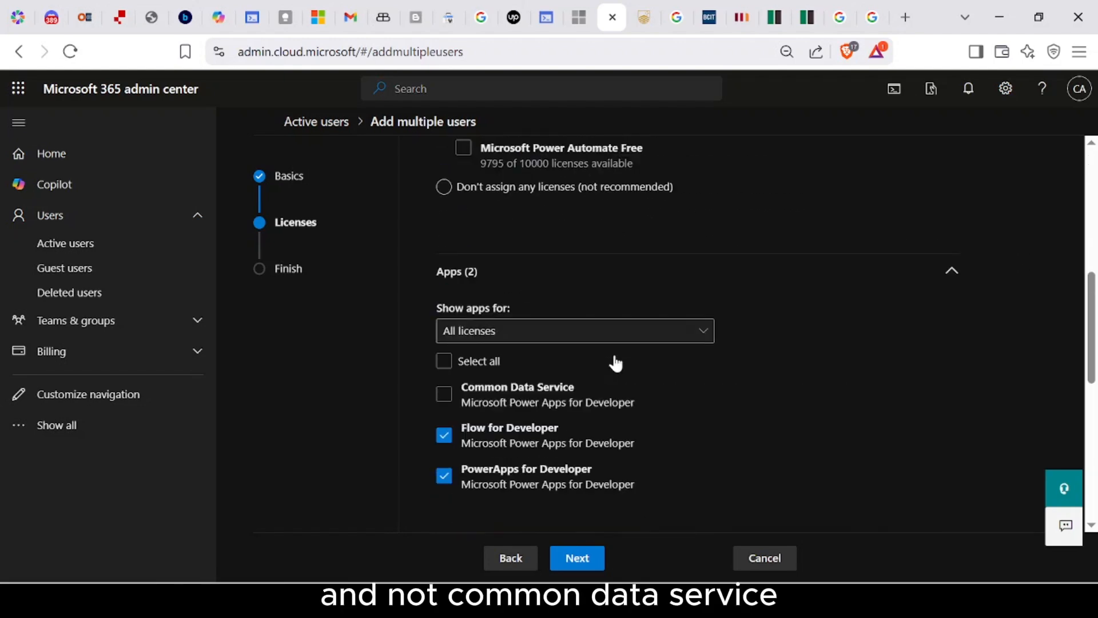
pyautogui.scroll(-4, 613, 360)
pyautogui.scroll(2, 615, 361)
pyautogui.scroll(-5, 612, 364)
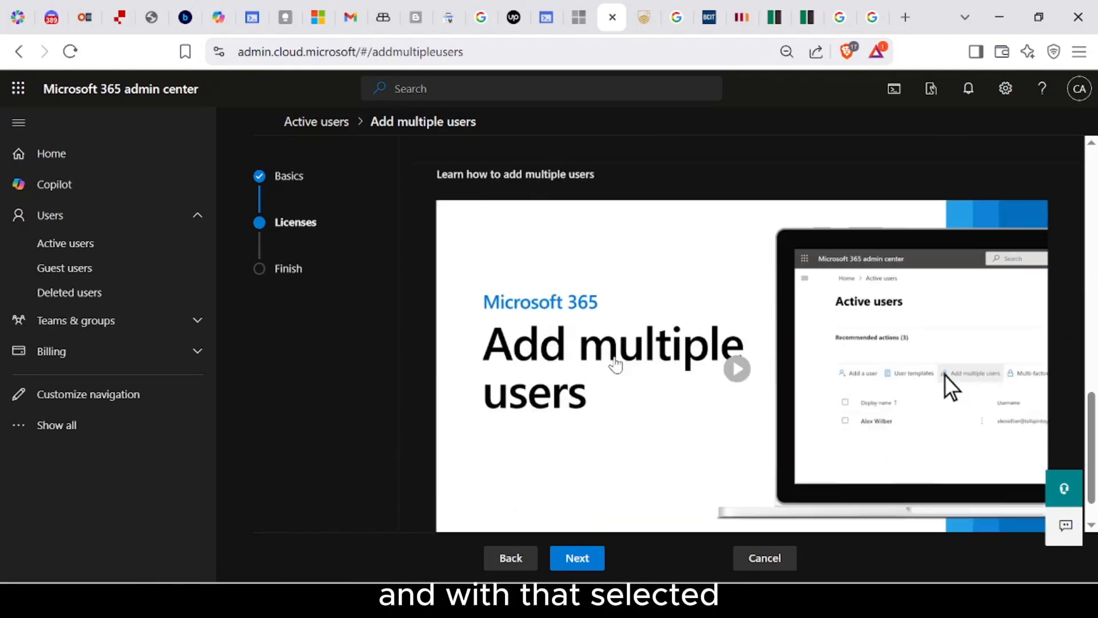
pyautogui.scroll(6, 604, 447)
# Step: Review the summary of the three new users and add them
pyautogui.click(577, 558)
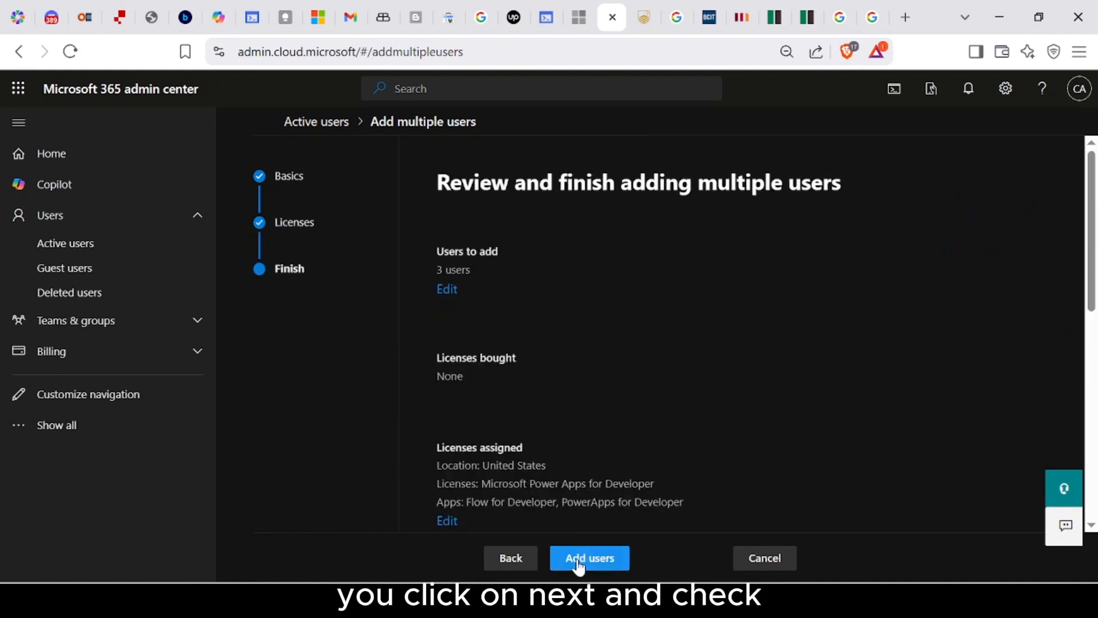
pyautogui.scroll(-1, 566, 424)
pyautogui.scroll(-1, 561, 405)
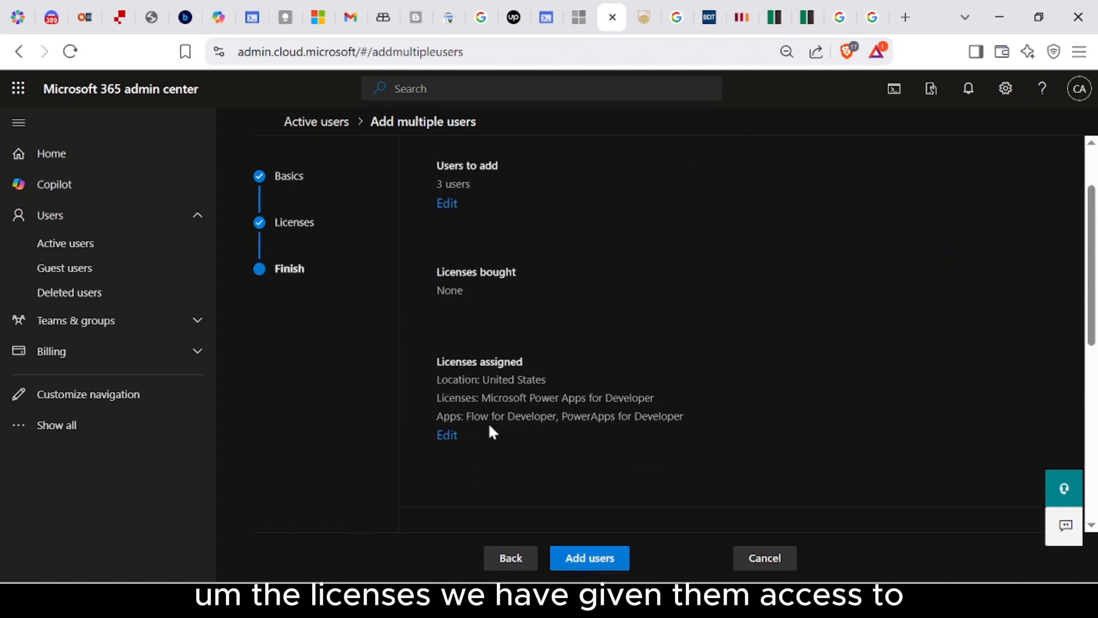
pyautogui.scroll(2, 588, 404)
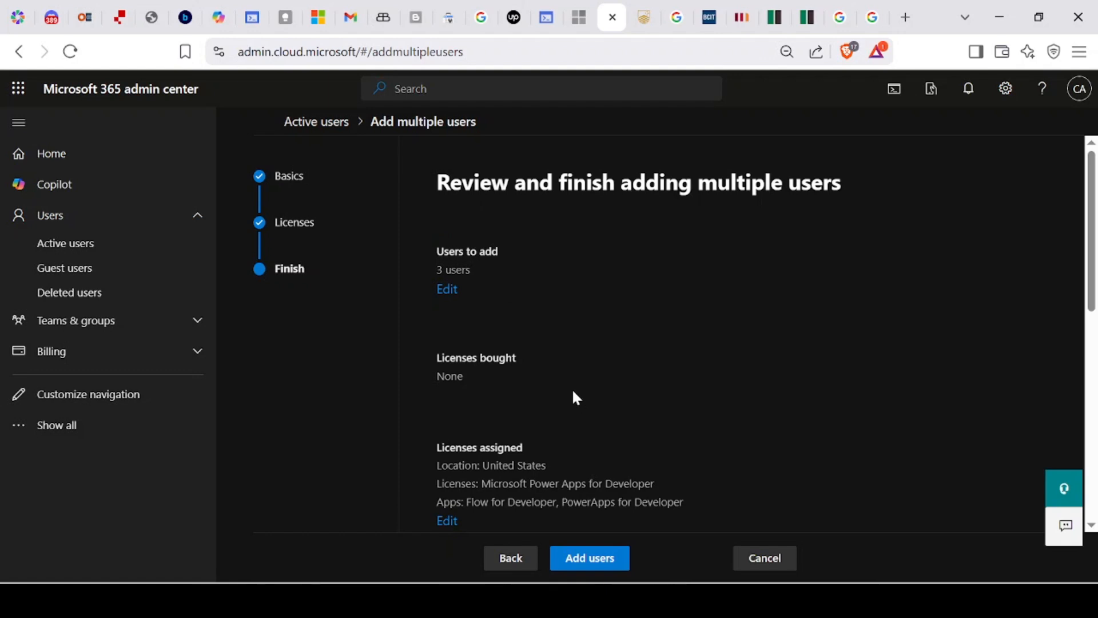
pyautogui.scroll(-3, 572, 393)
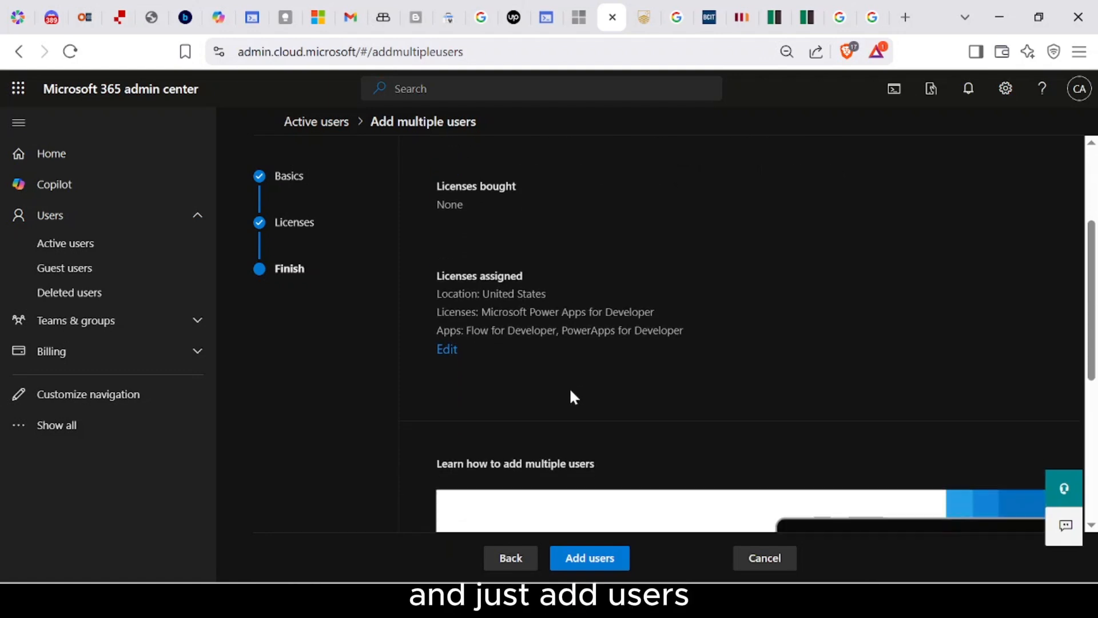
pyautogui.click(595, 556)
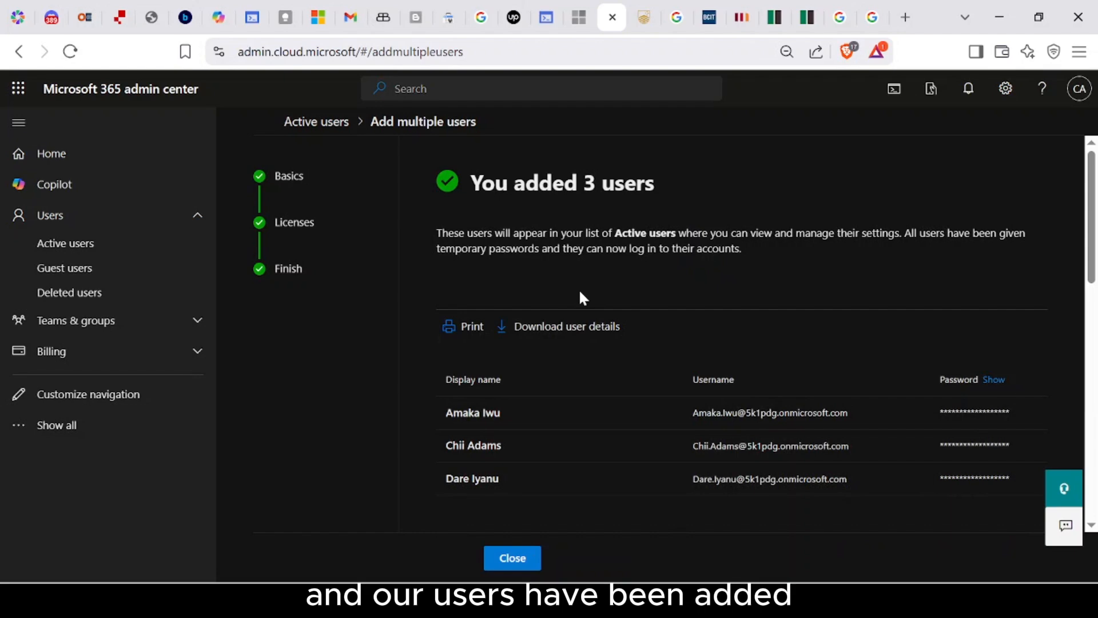
# Step: Reveal and re-hide the temporary passwords, then close the confirmation back to Active users
pyautogui.click(990, 383)
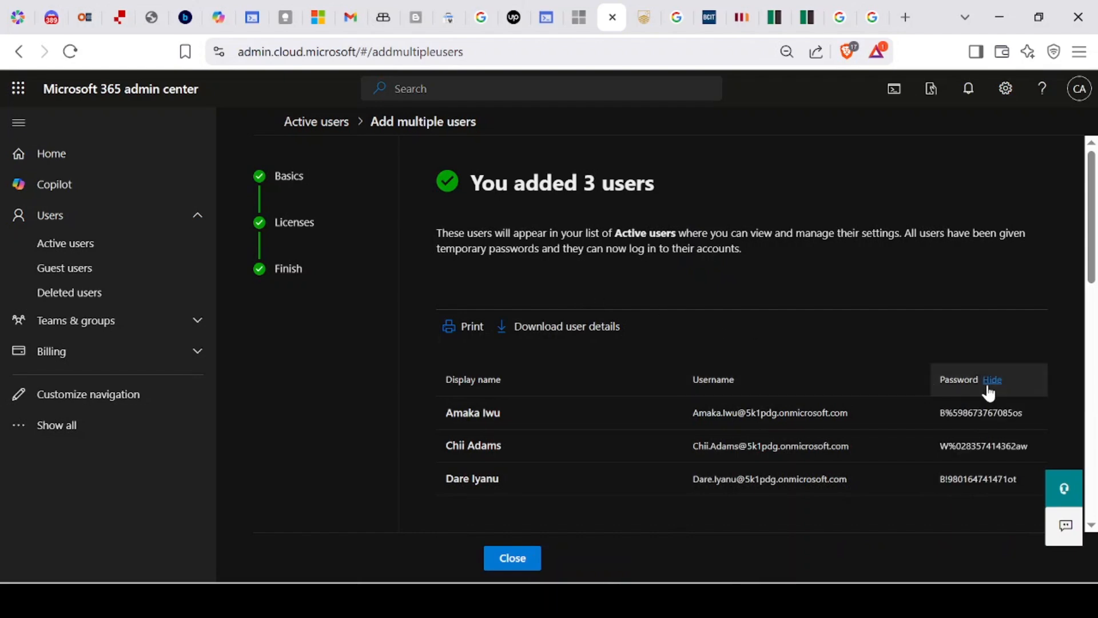
pyautogui.click(991, 381)
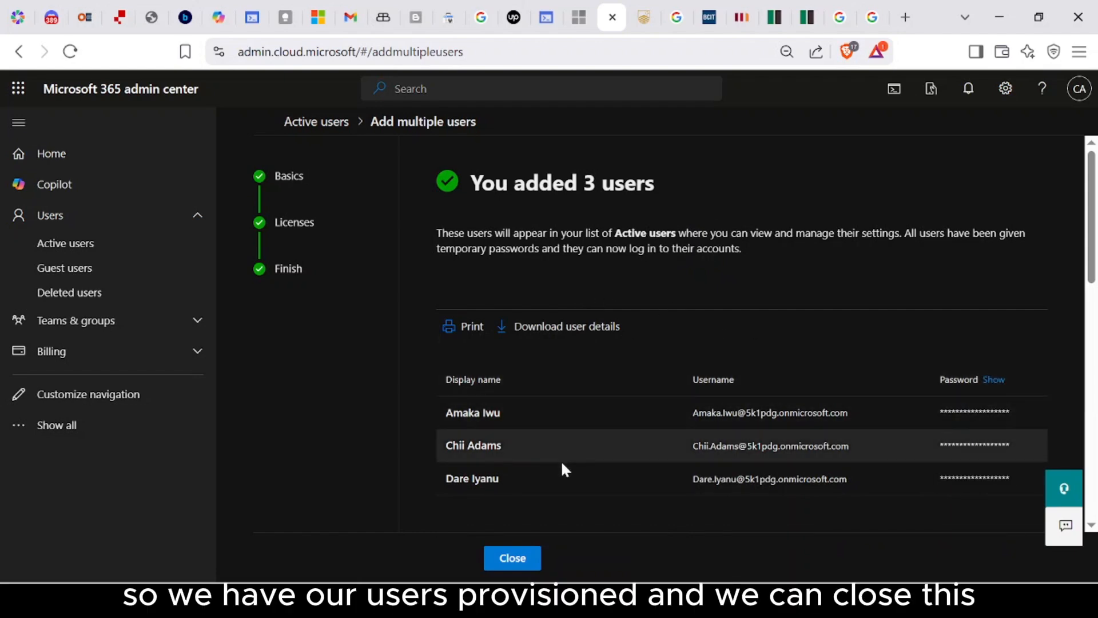
pyautogui.click(513, 557)
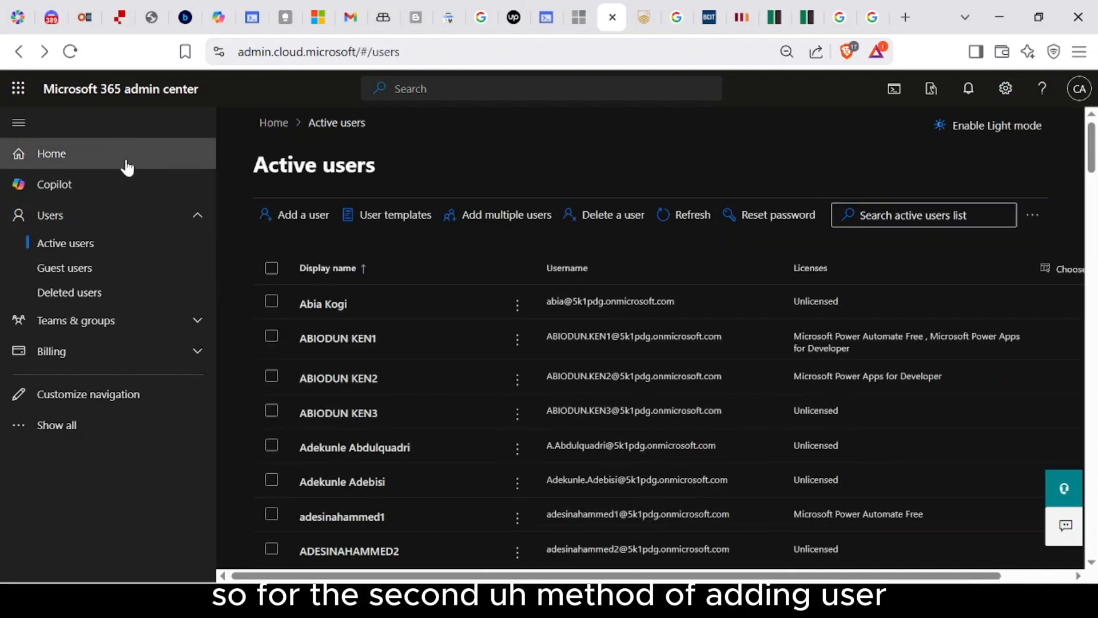
# Step: Go from Home to Users > Active users and start adding multiple users
pyautogui.click(127, 166)
pyautogui.click(197, 215)
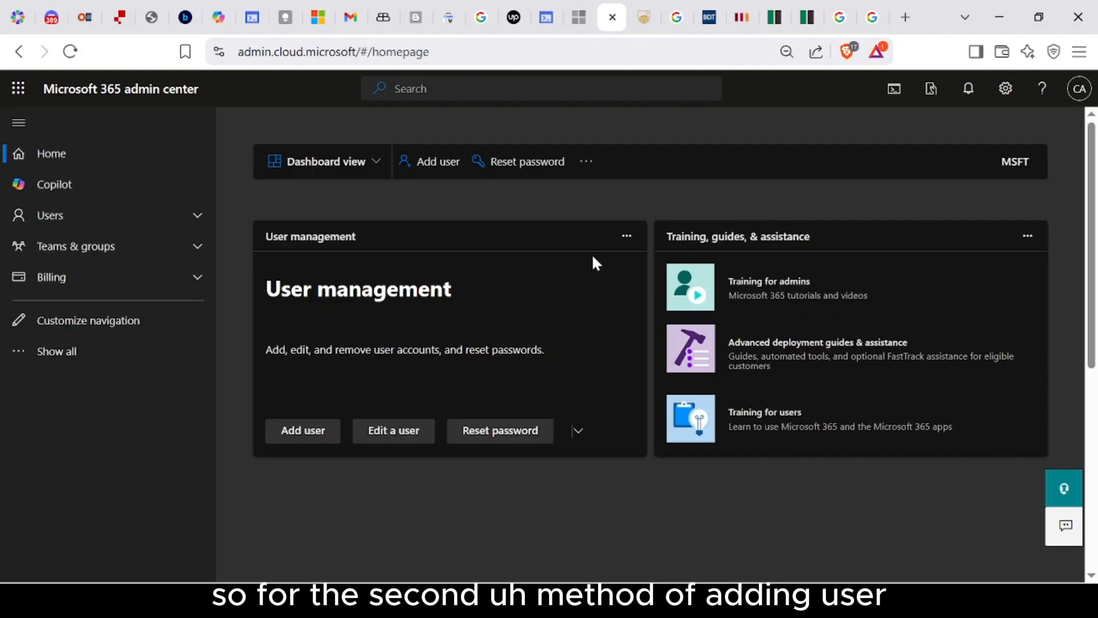
pyautogui.click(204, 221)
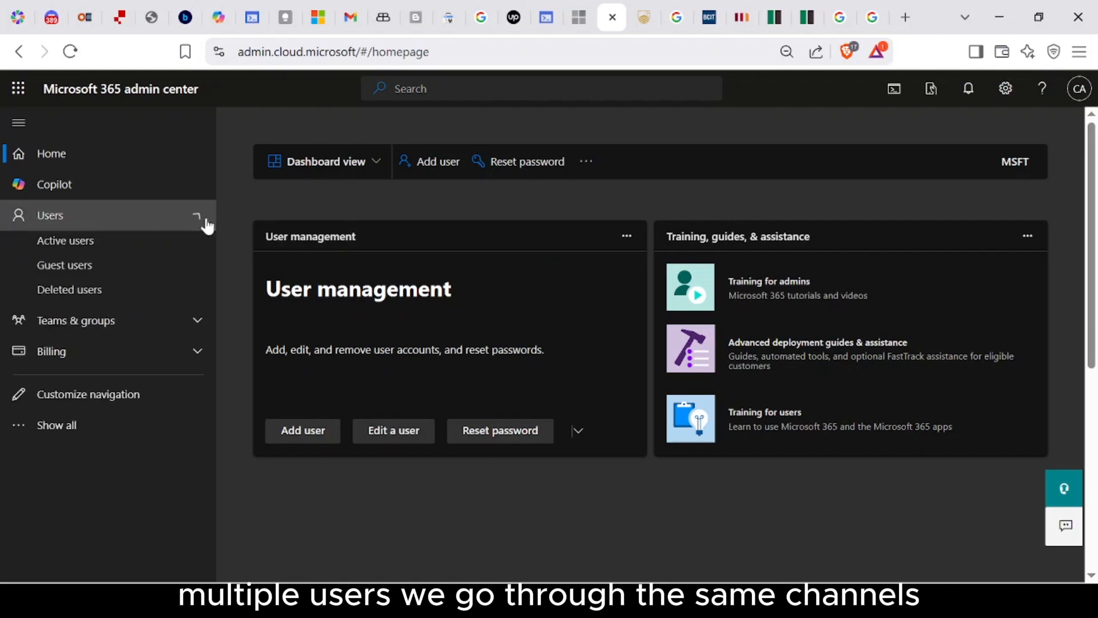
pyautogui.click(110, 246)
pyautogui.click(503, 216)
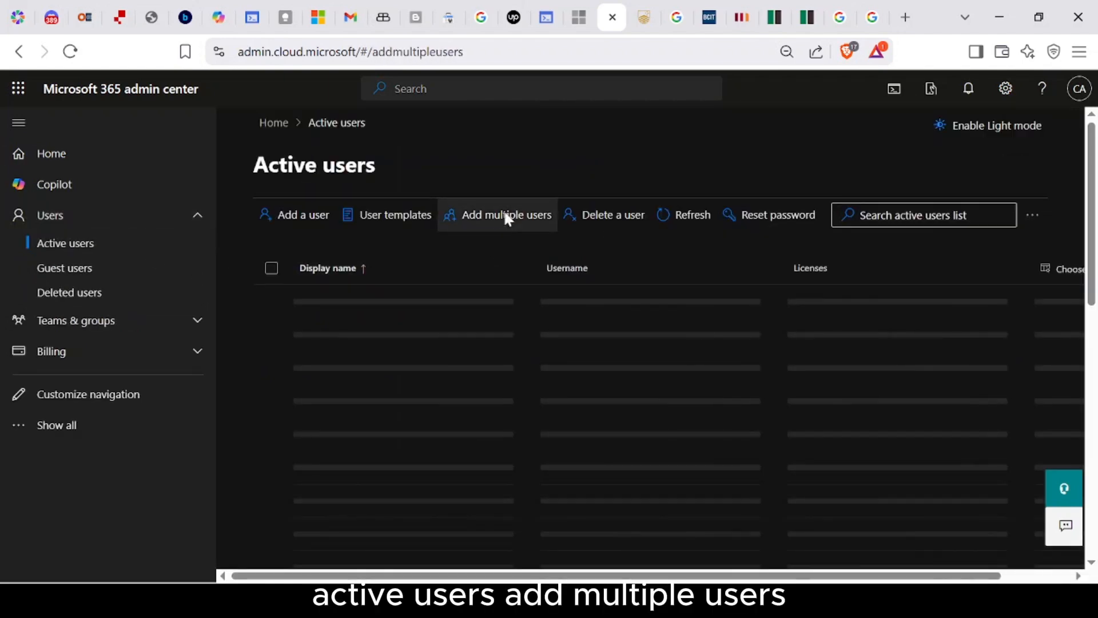
# Step: Choose CSV upload and download the blank CSV template with required headers
pyautogui.scroll(-3, 566, 326)
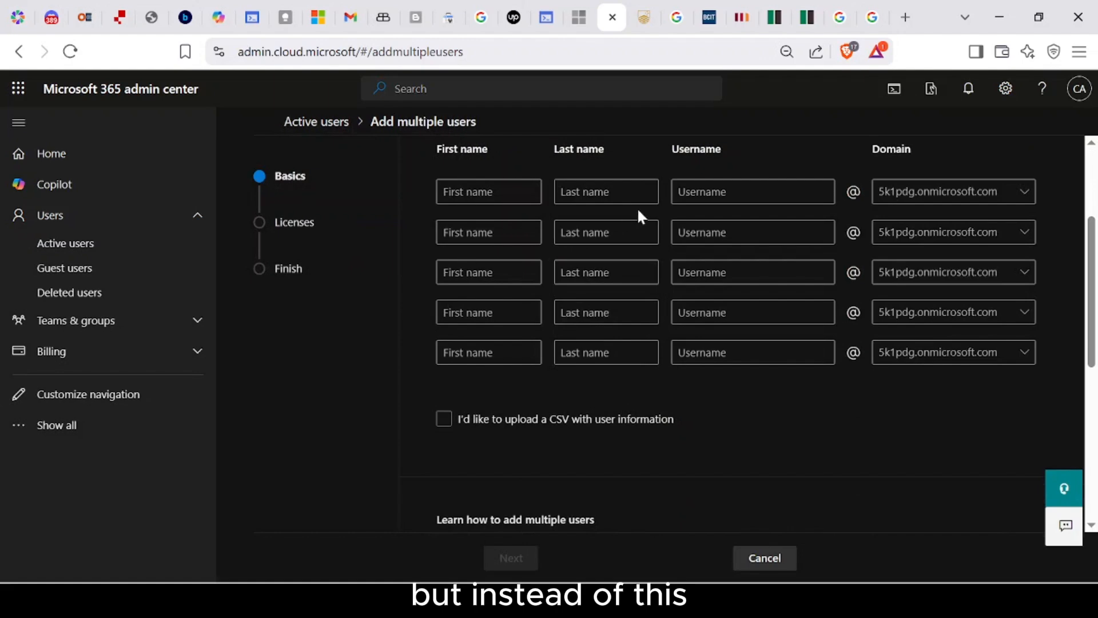
pyautogui.scroll(-2, 599, 359)
pyautogui.click(460, 336)
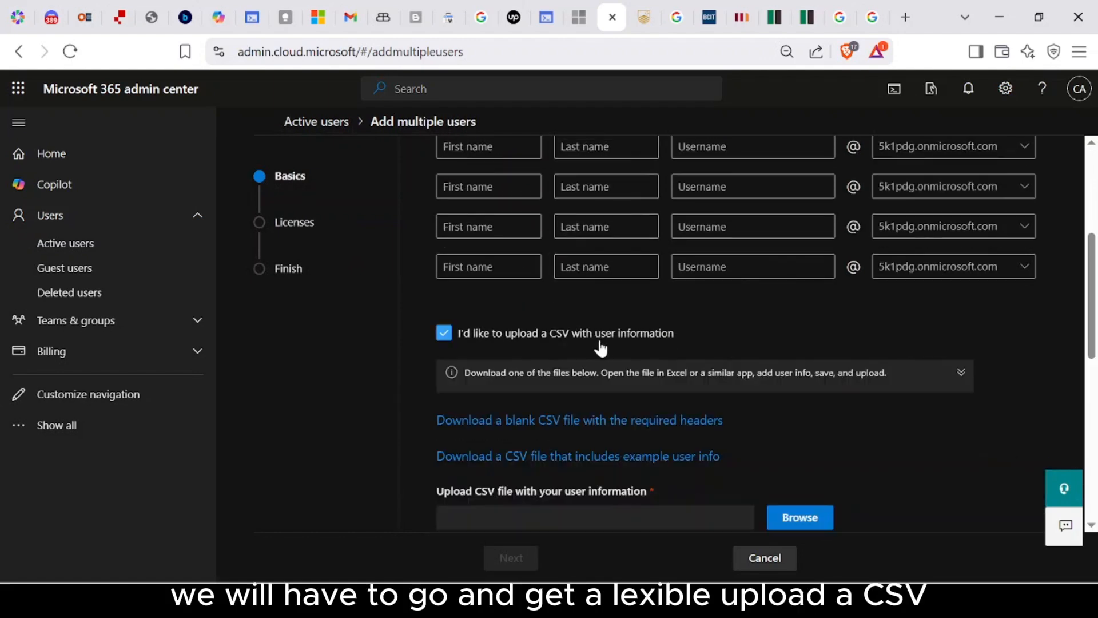
pyautogui.scroll(-2, 647, 351)
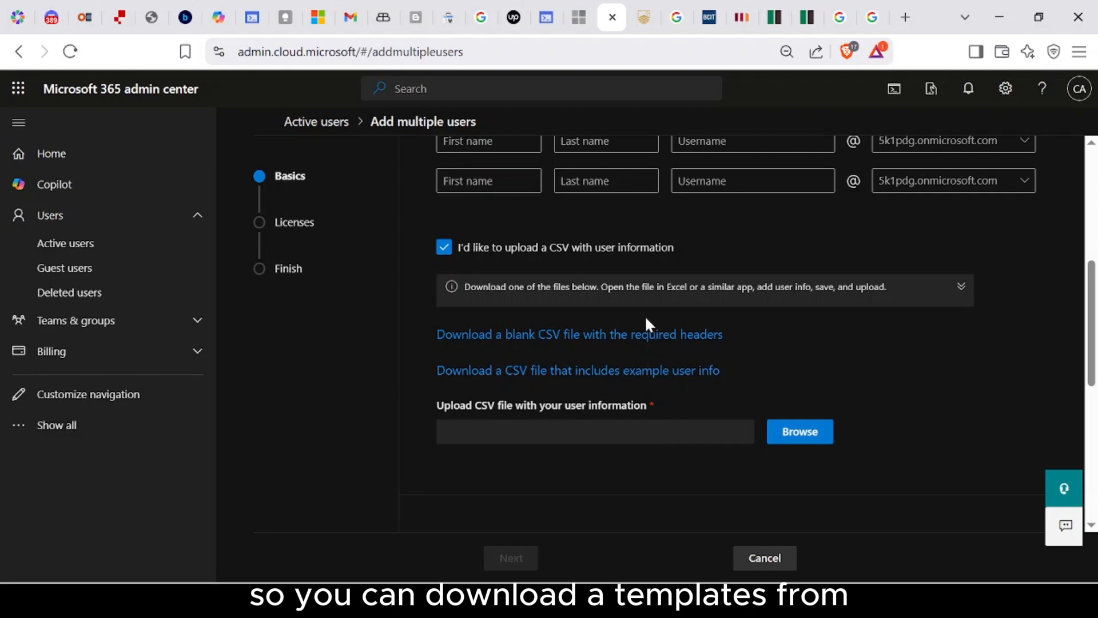
pyautogui.click(640, 337)
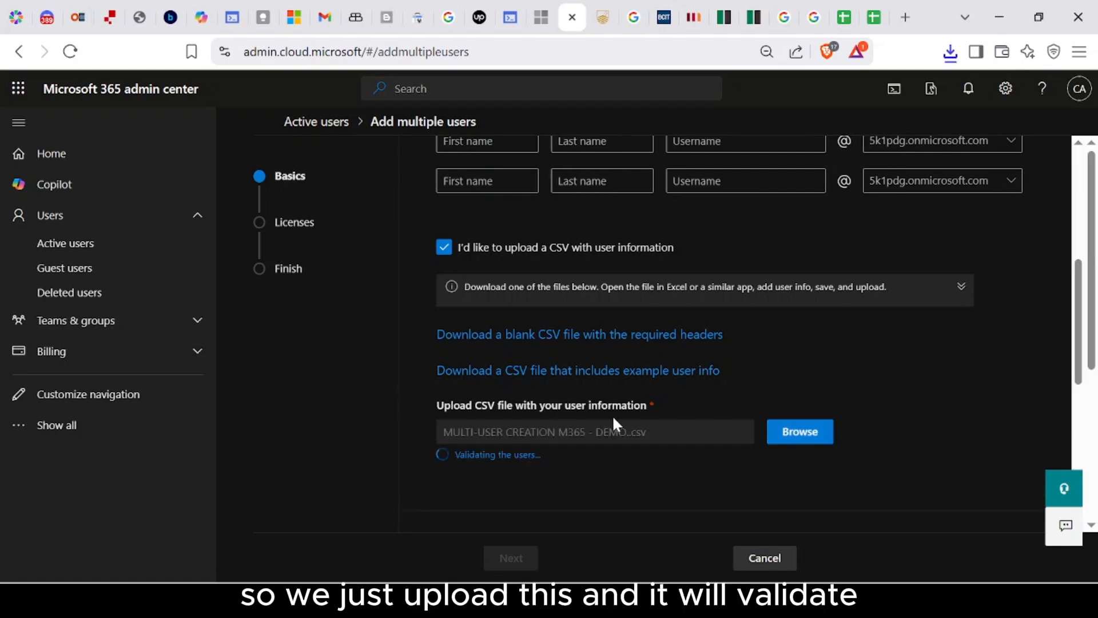
# Step: Wait for the MULTI-USER CREATION M365 CSV to finish validating the users
pyautogui.scroll(-1, 608, 429)
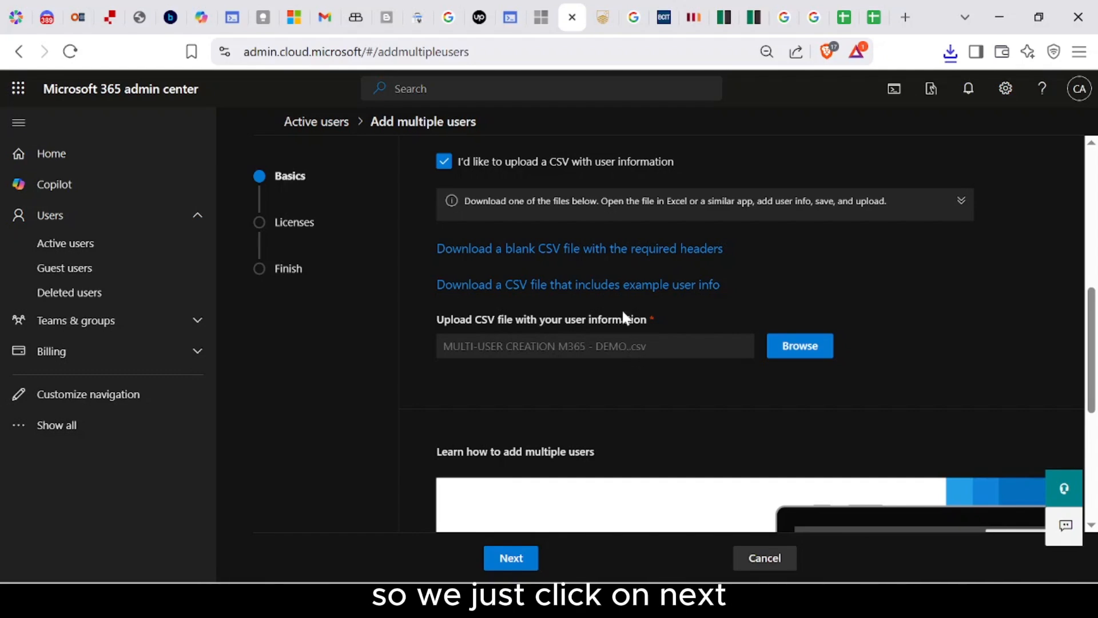
# Step: Assign the Microsoft Fabric (Free) and Power Automate Free licenses to the uploaded users
pyautogui.click(528, 558)
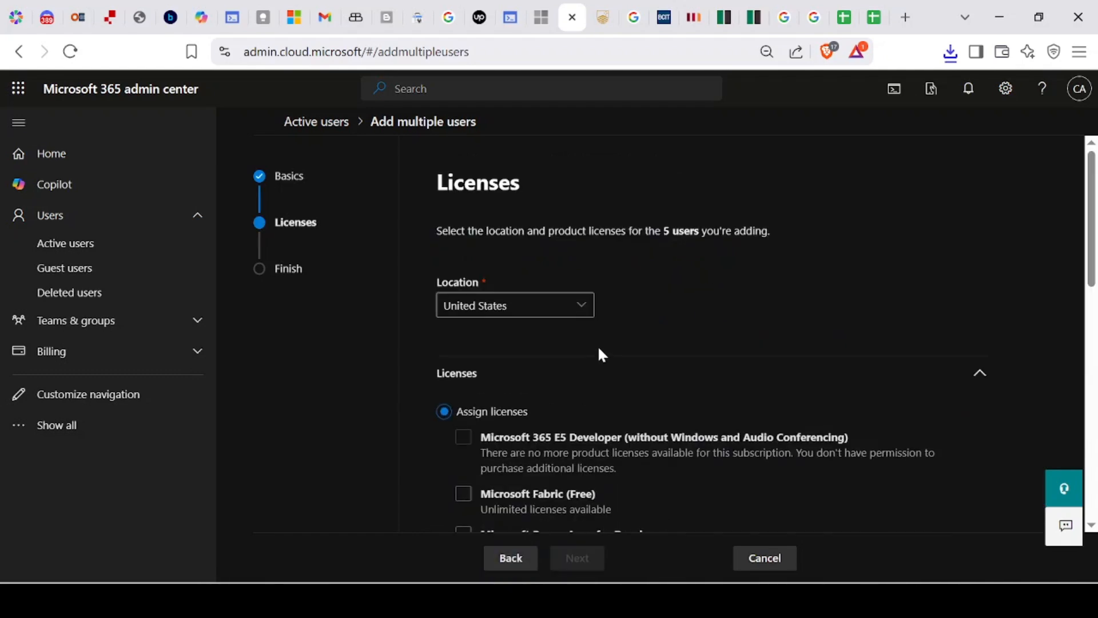
pyautogui.scroll(-2, 597, 345)
pyautogui.scroll(-2, 599, 349)
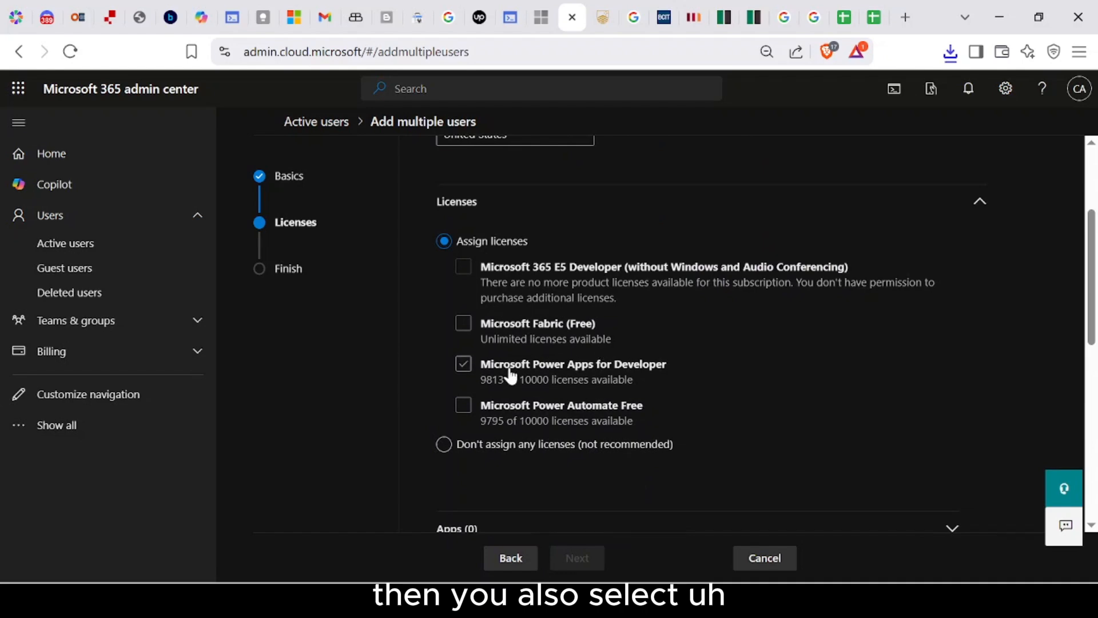
pyautogui.click(464, 332)
pyautogui.click(461, 408)
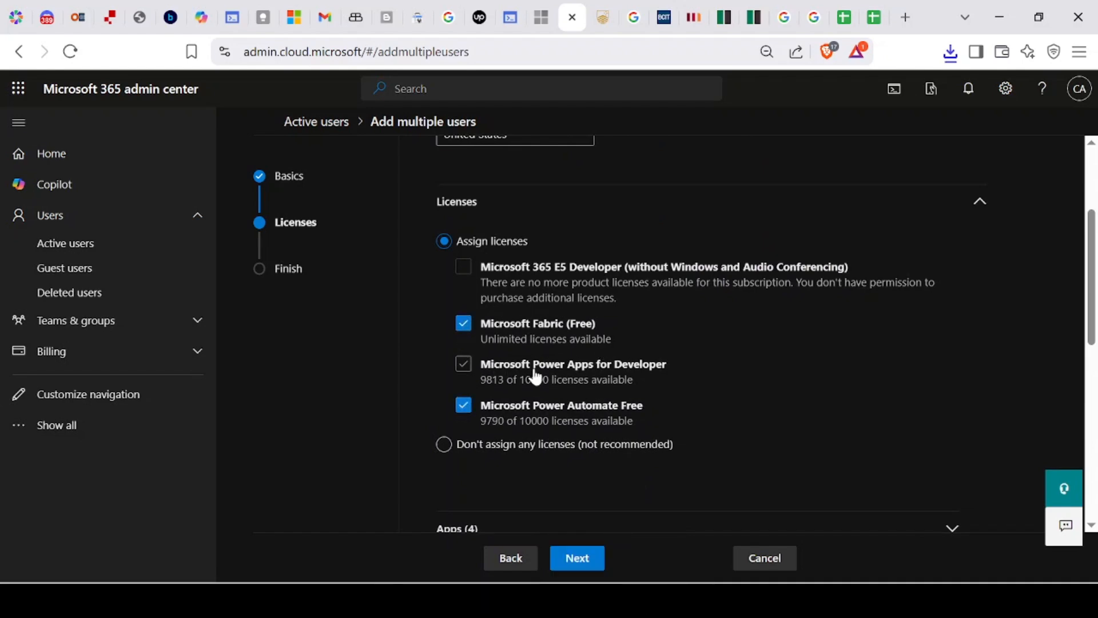
# Step: Under Apps, keep Common Data Service and Power BI, turning off Flow Free and Purview Discovery
pyautogui.scroll(-5, 537, 375)
pyautogui.click(537, 278)
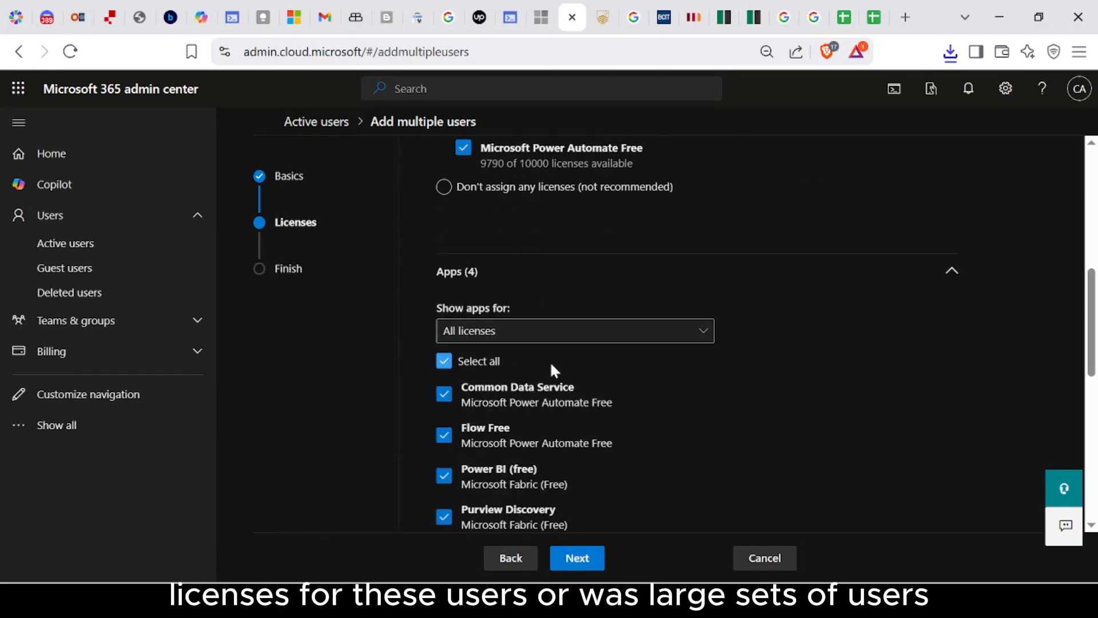
pyautogui.scroll(-2, 552, 367)
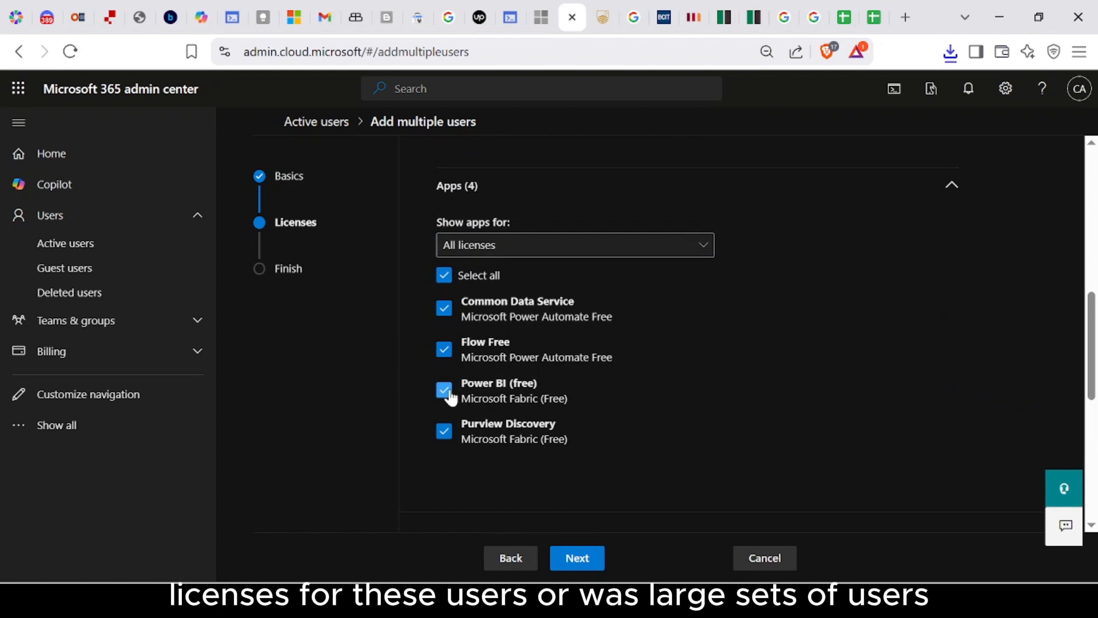
pyautogui.click(444, 308)
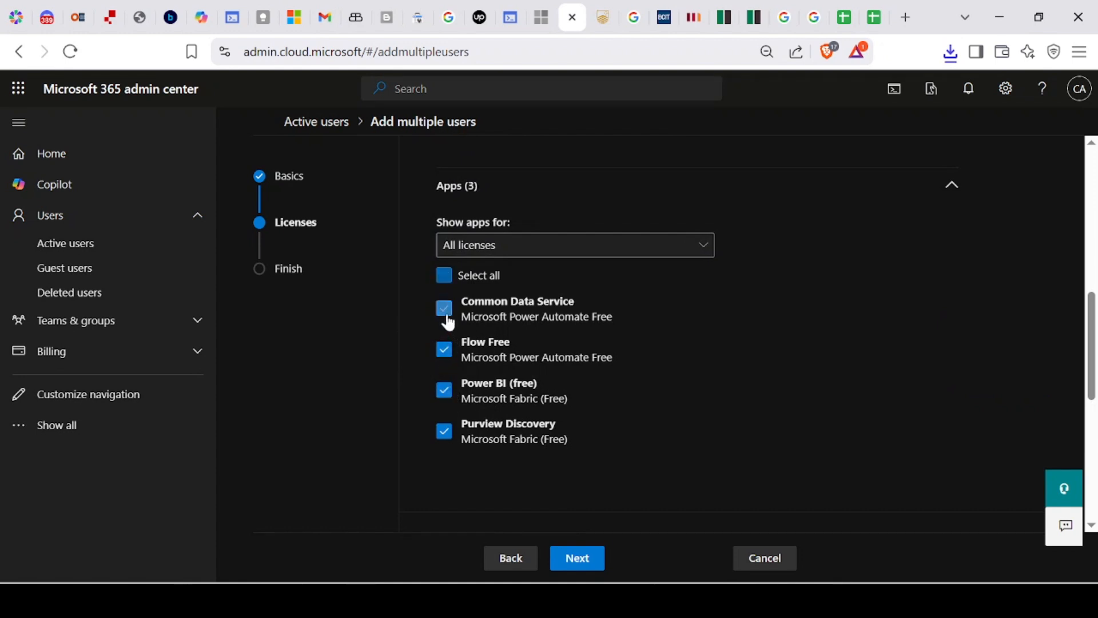
pyautogui.click(445, 310)
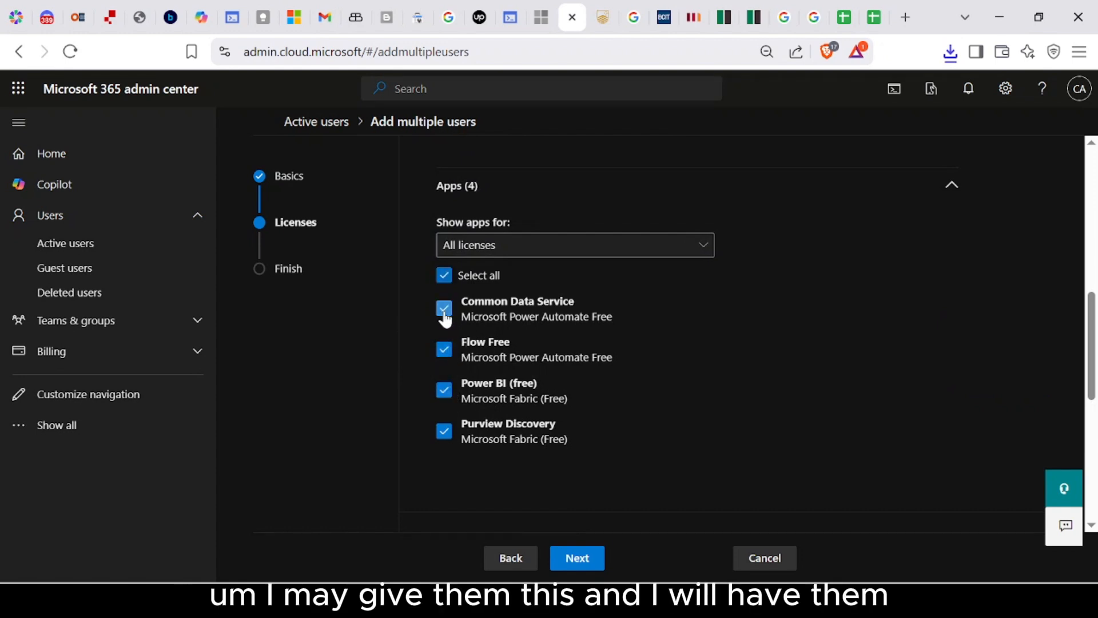
pyautogui.click(446, 353)
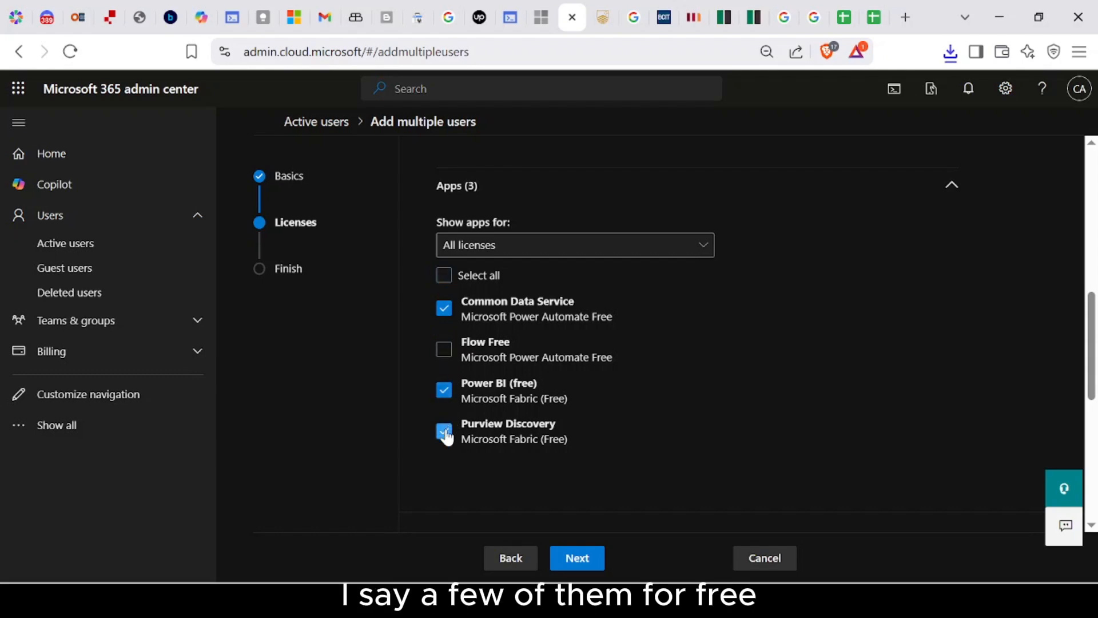
pyautogui.click(445, 430)
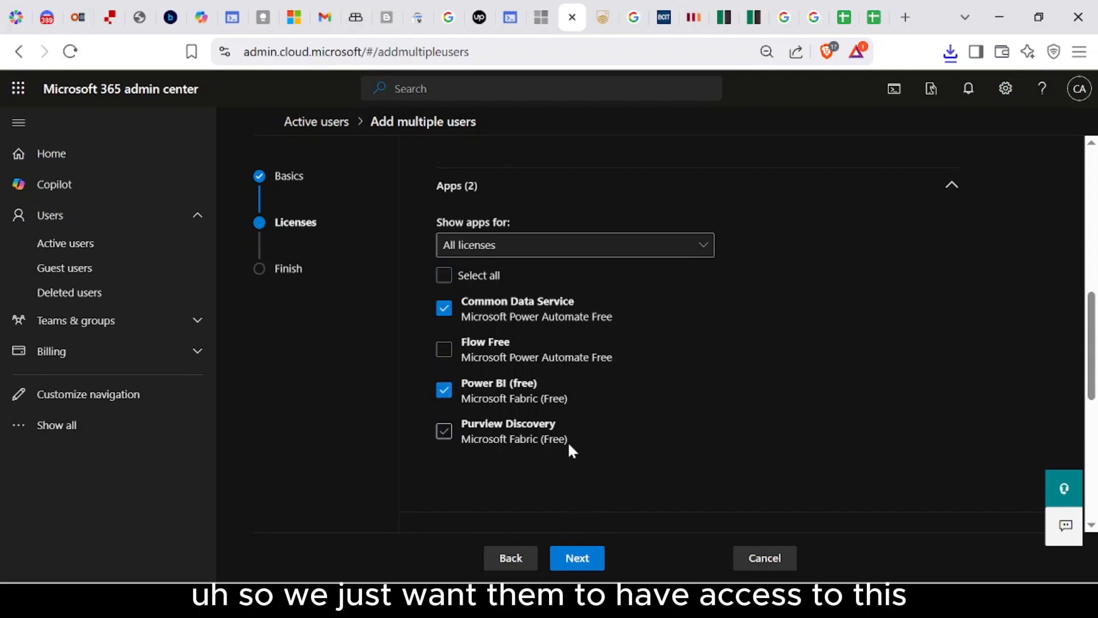
pyautogui.scroll(3, 571, 446)
pyautogui.scroll(-6, 570, 424)
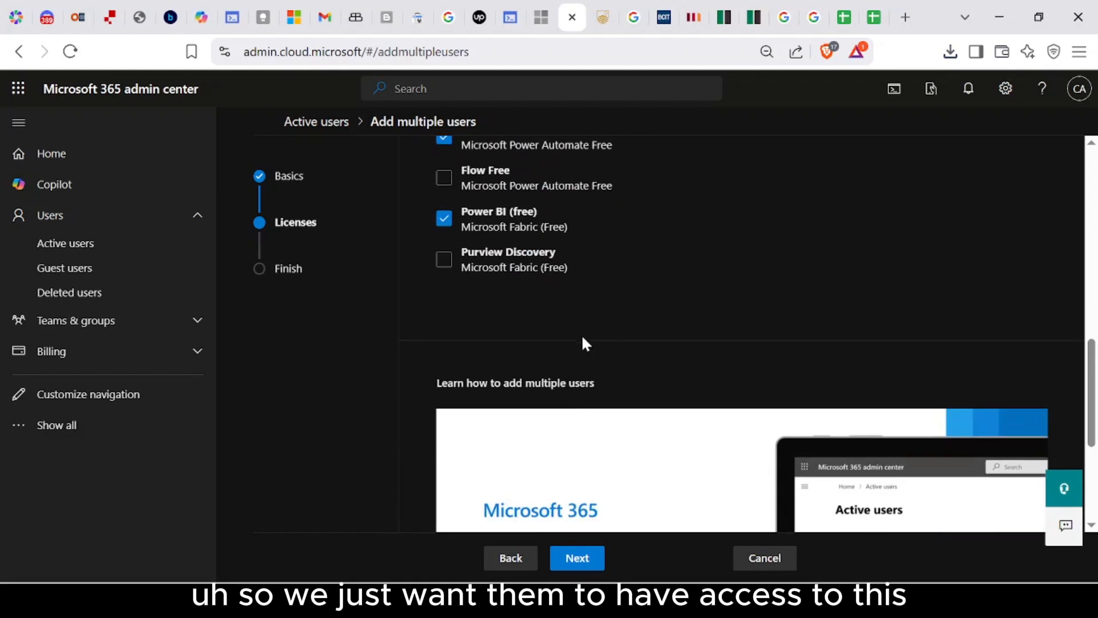
pyautogui.scroll(6, 584, 337)
pyautogui.scroll(3, 575, 452)
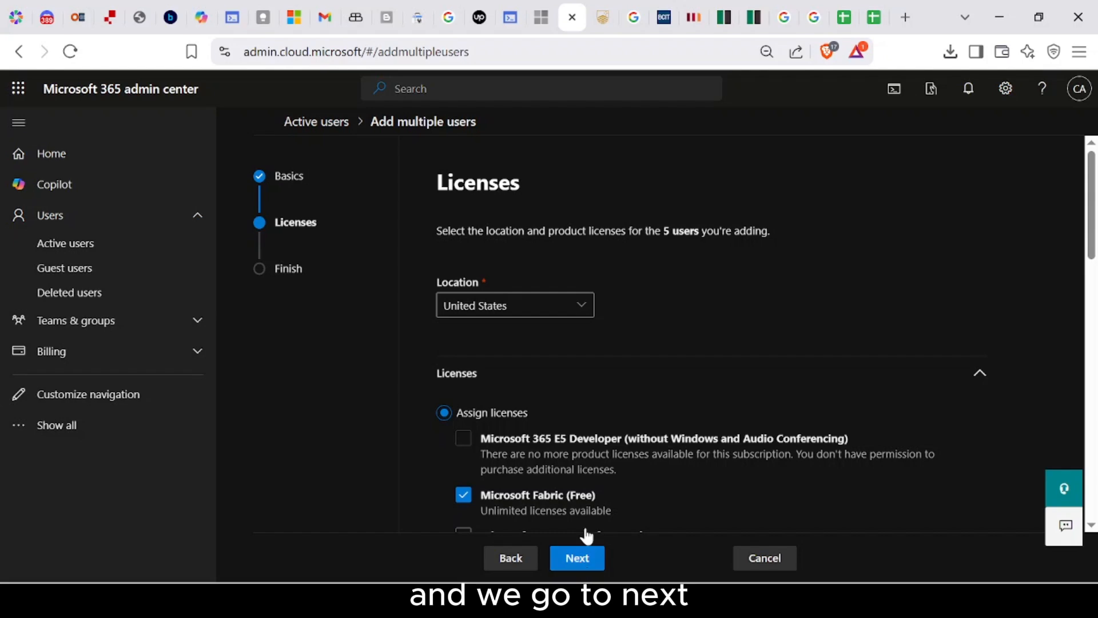
pyautogui.scroll(-3, 584, 529)
pyautogui.click(579, 558)
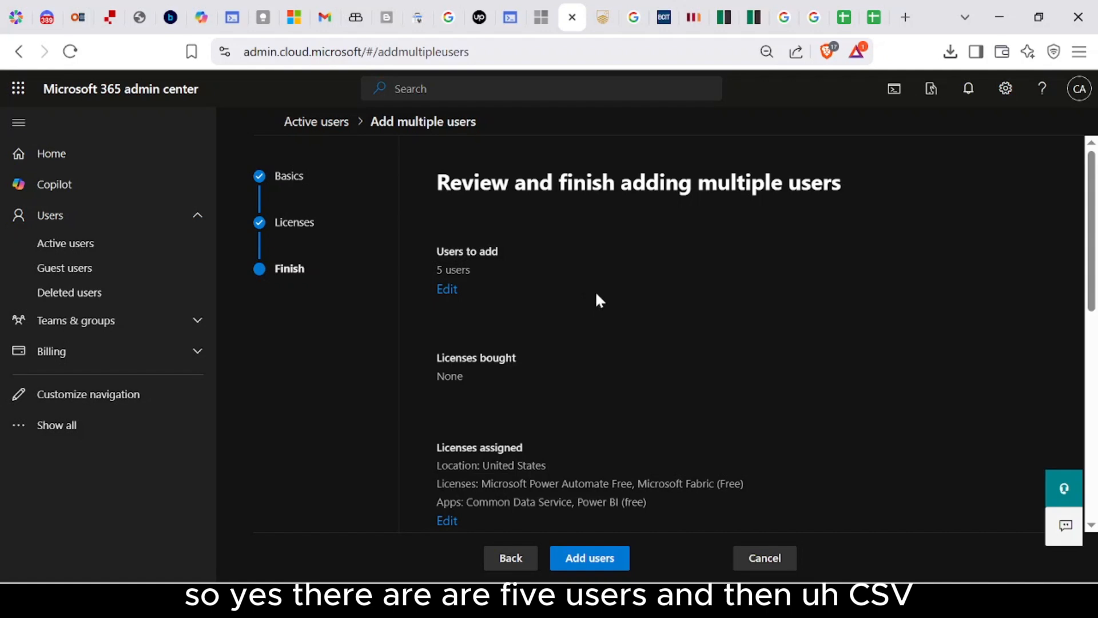
# Step: Check the Finish summary for the 5 CSV users and their licenses, then add them
pyautogui.scroll(-2, 597, 306)
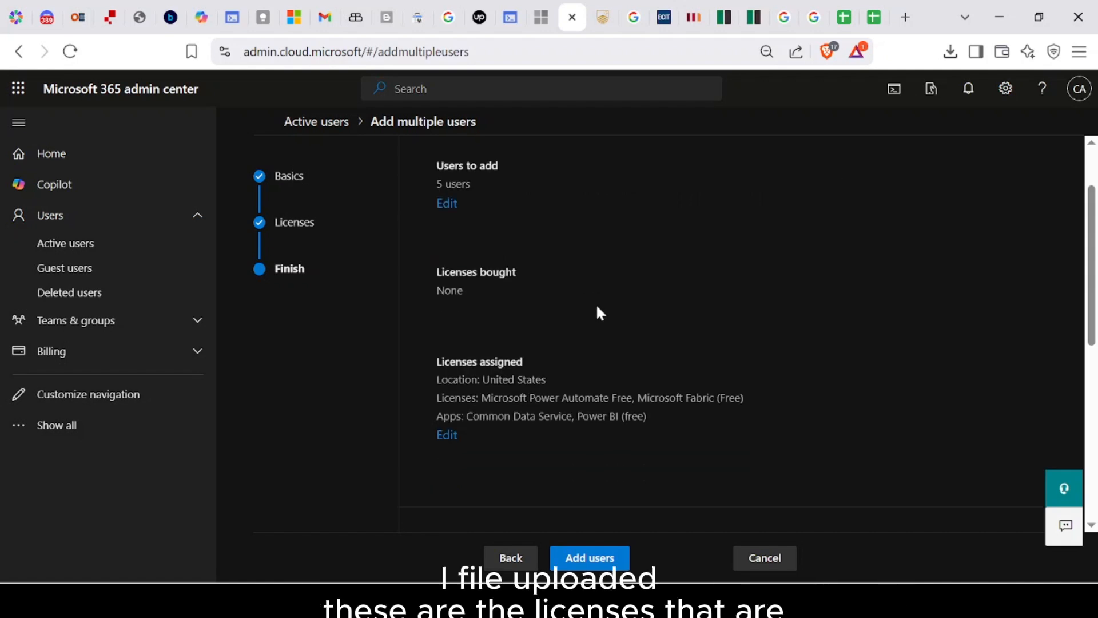
pyautogui.scroll(-4, 578, 391)
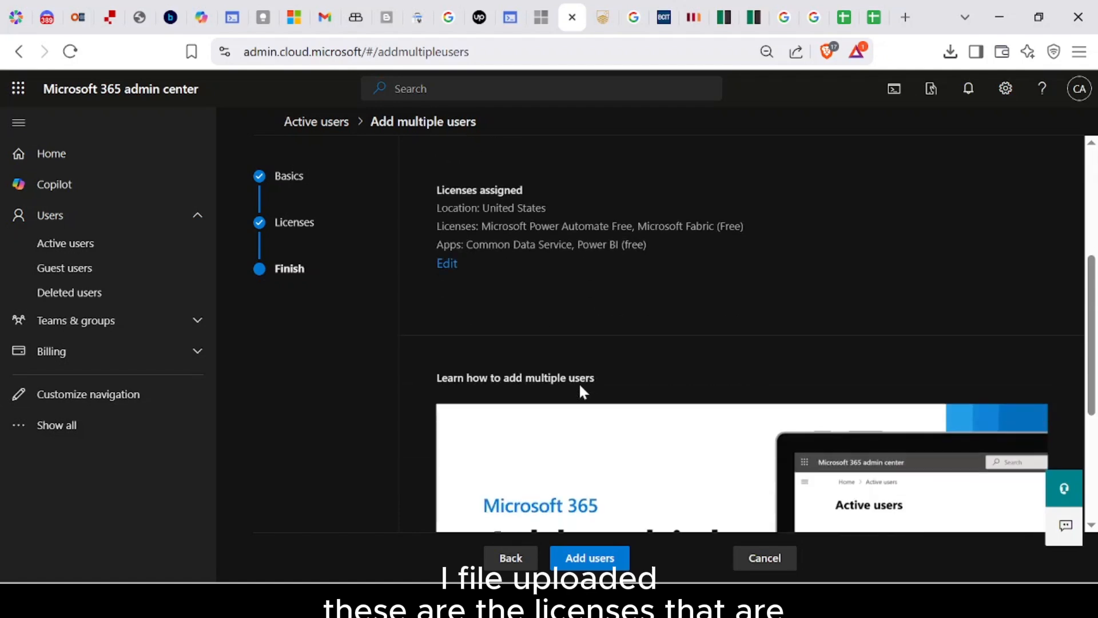
pyautogui.scroll(6, 581, 378)
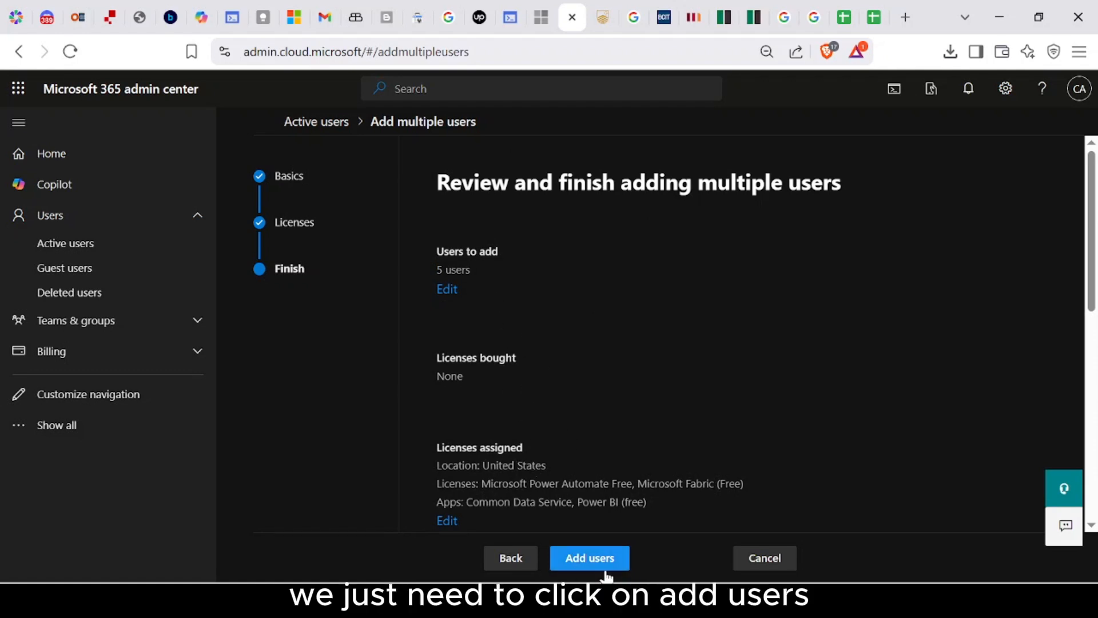
pyautogui.click(591, 560)
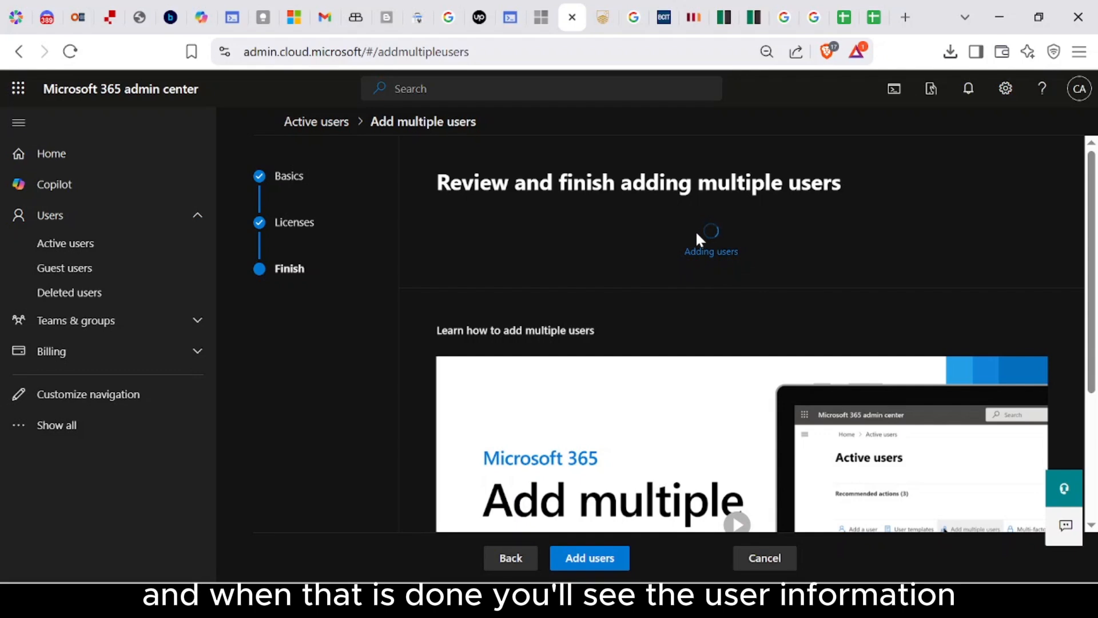
# Step: Show and re-hide the five users' temporary passwords, then close the results
pyautogui.scroll(-1, 697, 385)
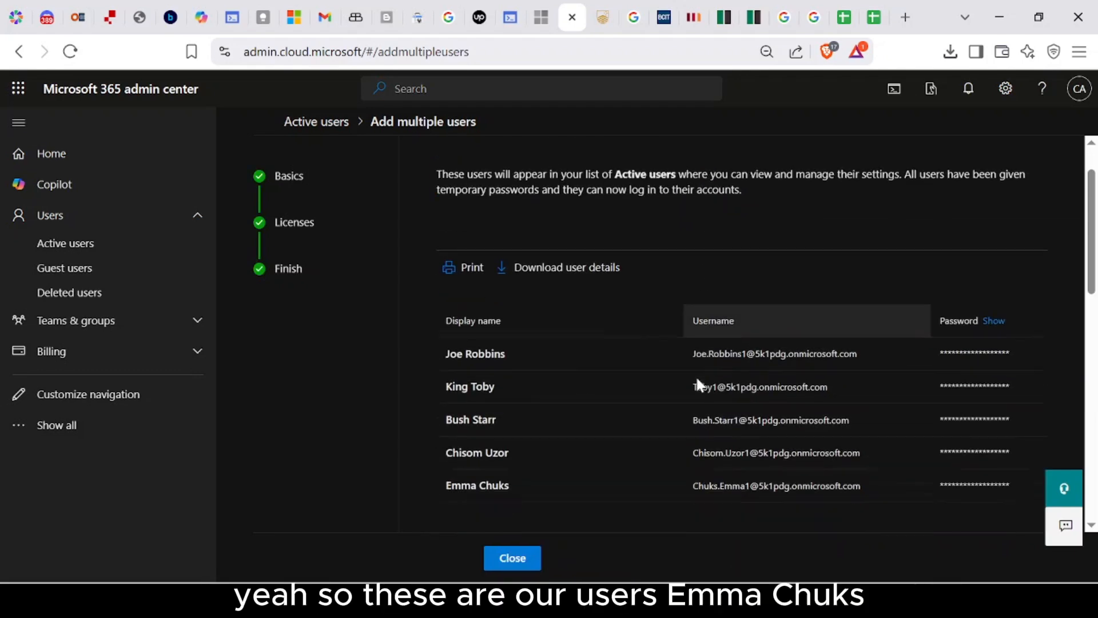
pyautogui.scroll(-1, 696, 376)
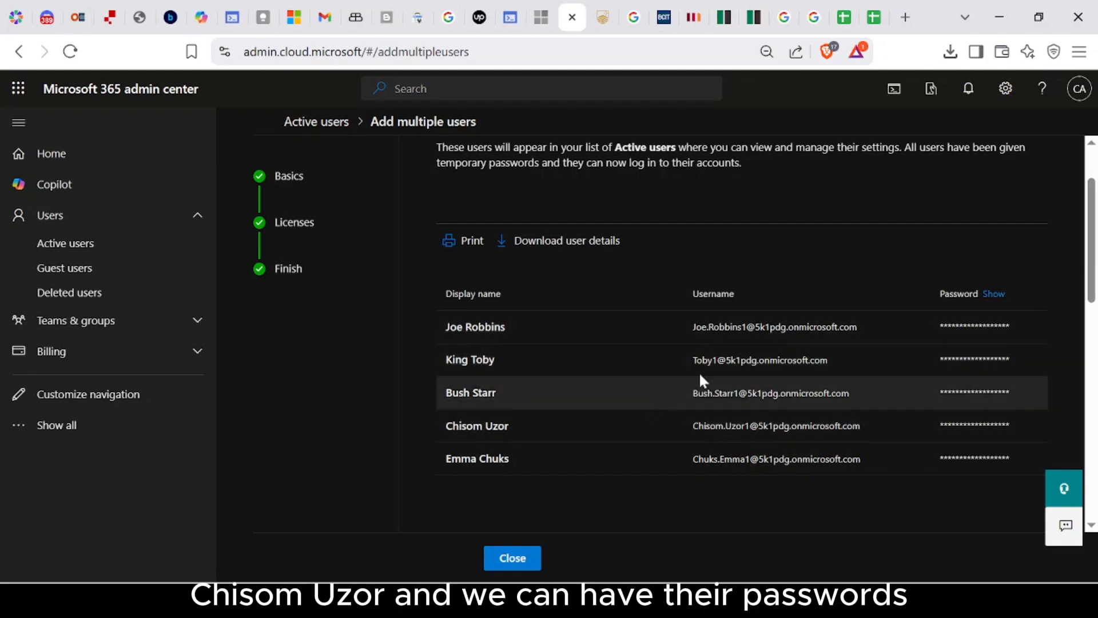
pyautogui.click(994, 294)
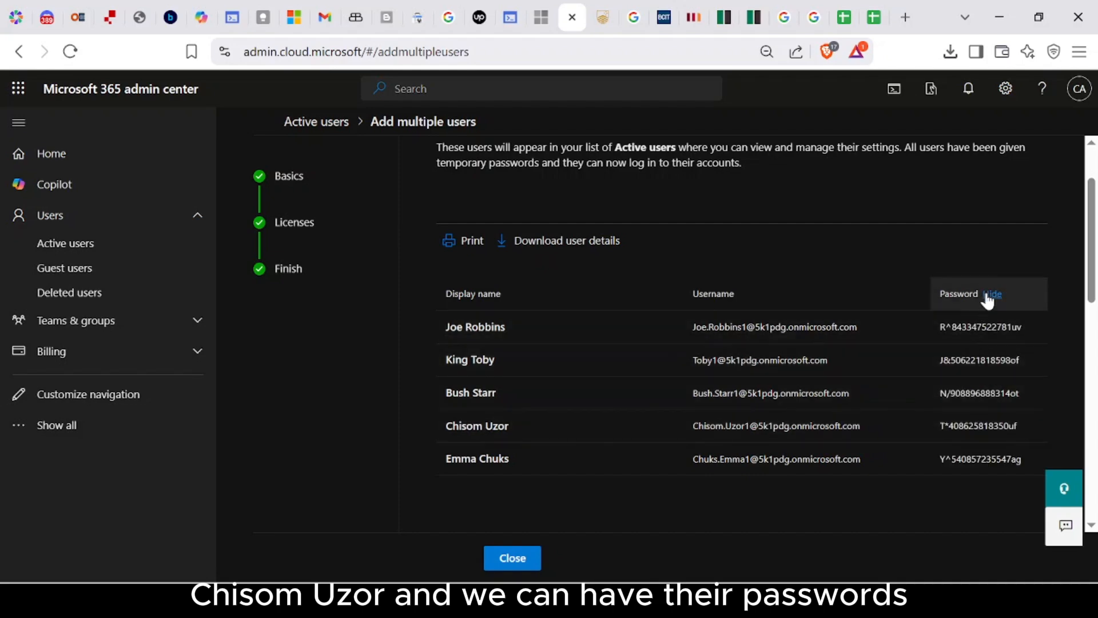
pyautogui.click(989, 294)
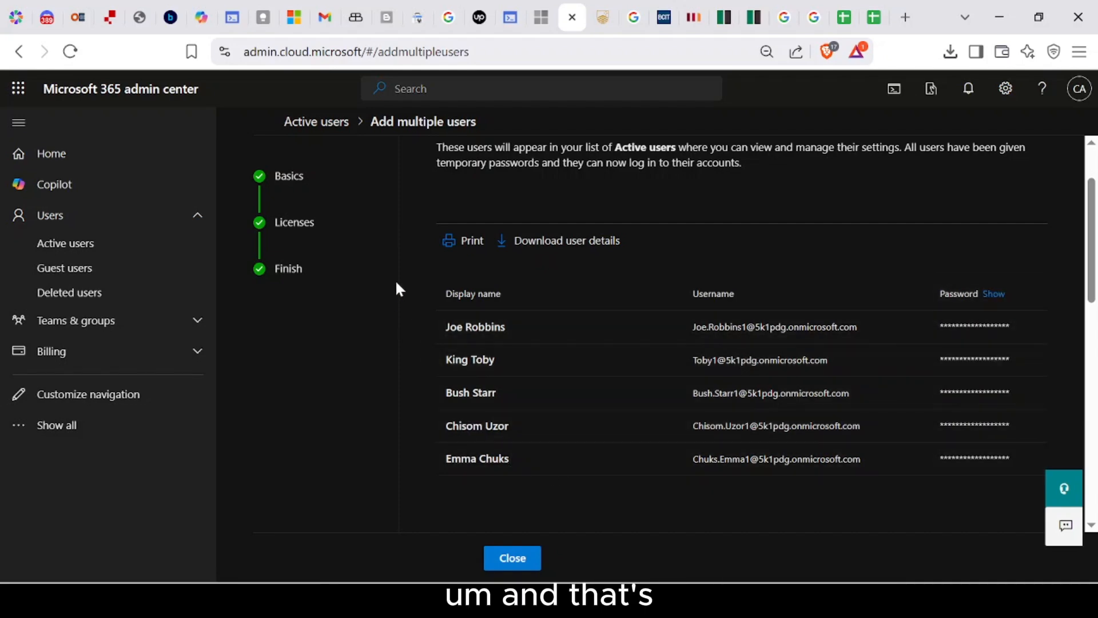
pyautogui.click(515, 561)
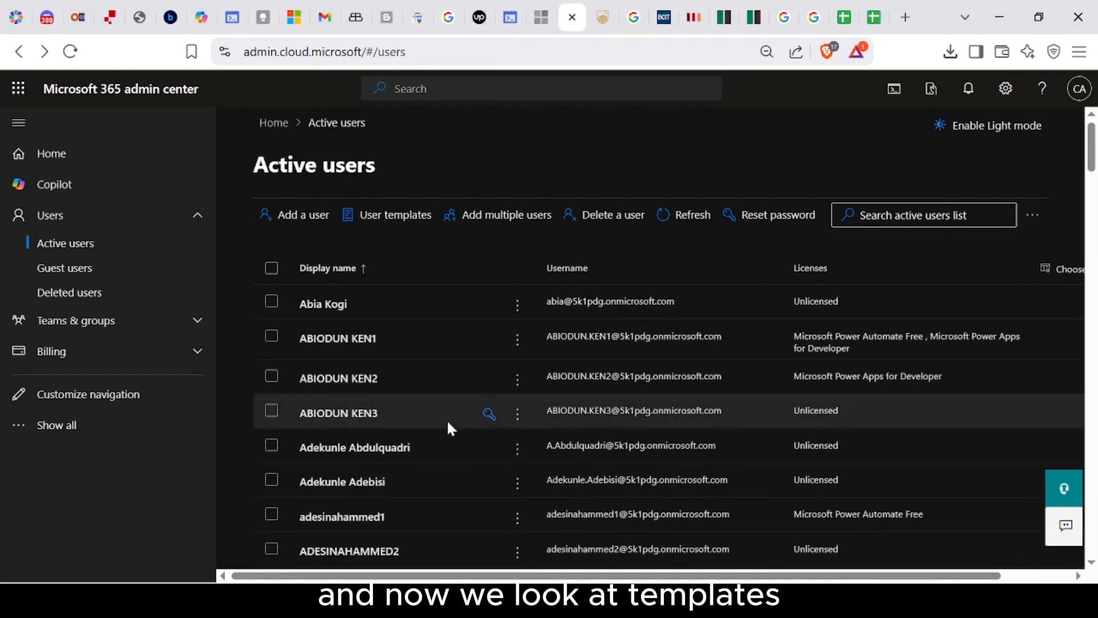
# Step: Go Home to Users > Active users and open the User templates dropdown
pyautogui.click(124, 167)
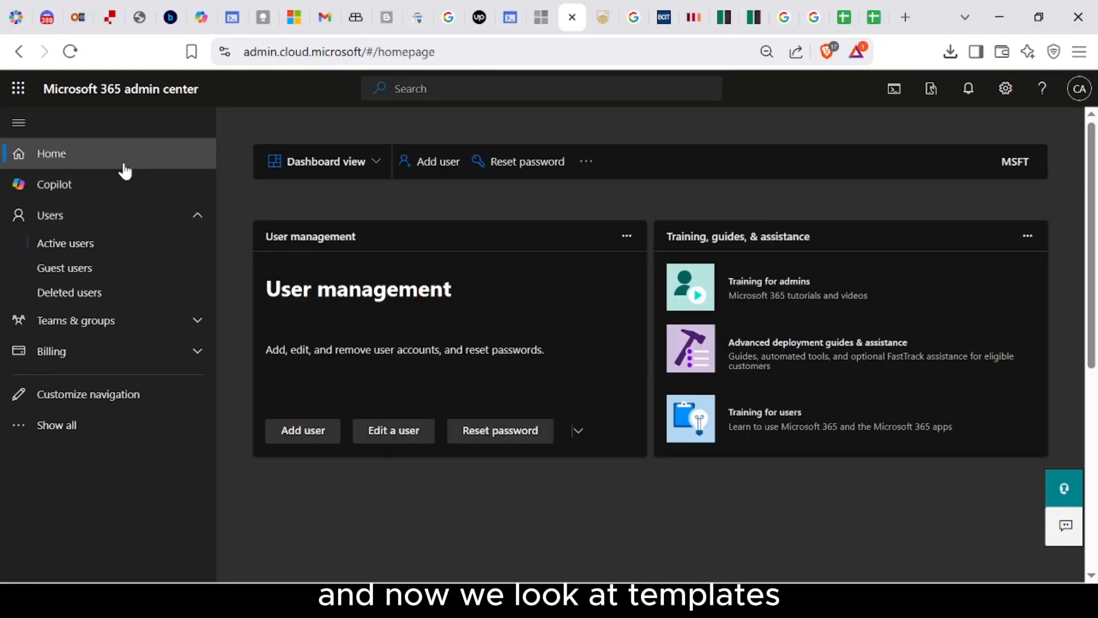
pyautogui.click(206, 223)
pyautogui.click(205, 222)
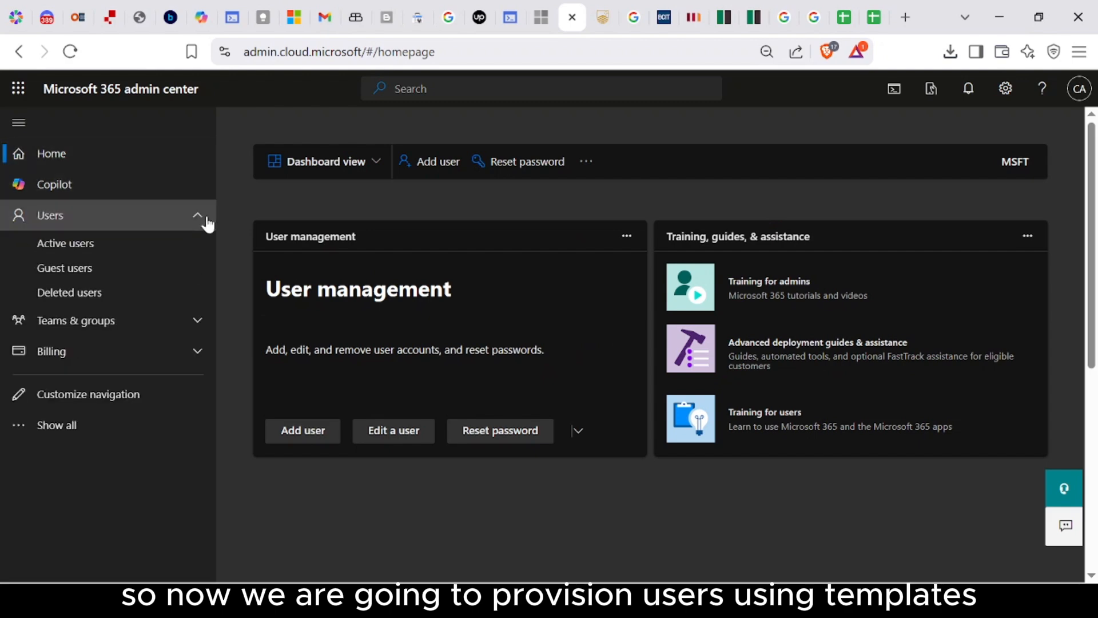
pyautogui.click(149, 246)
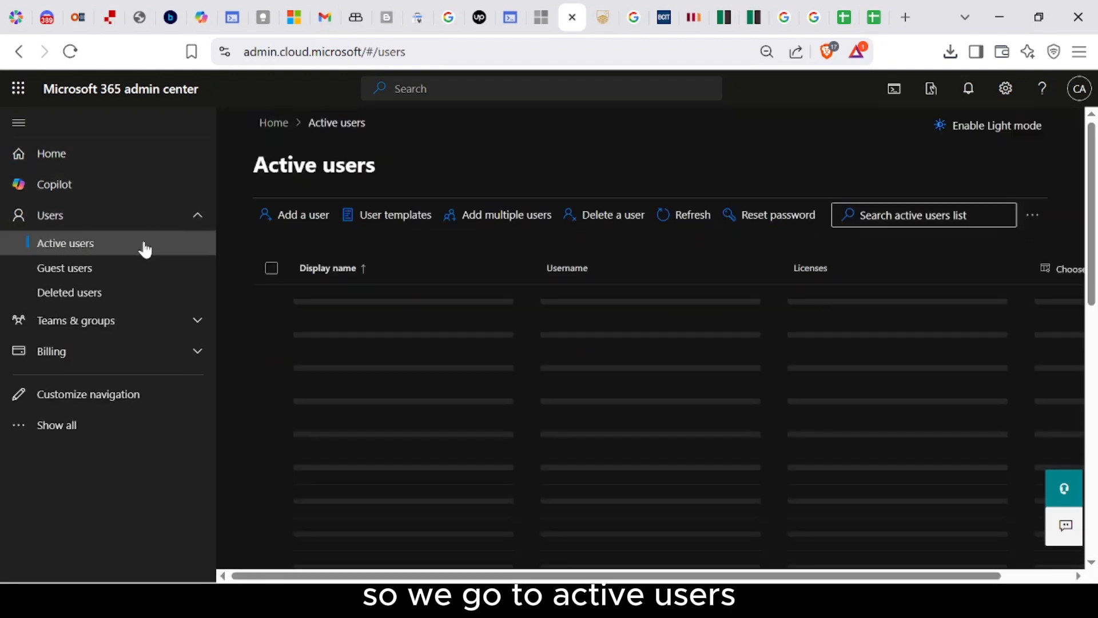
pyautogui.click(396, 221)
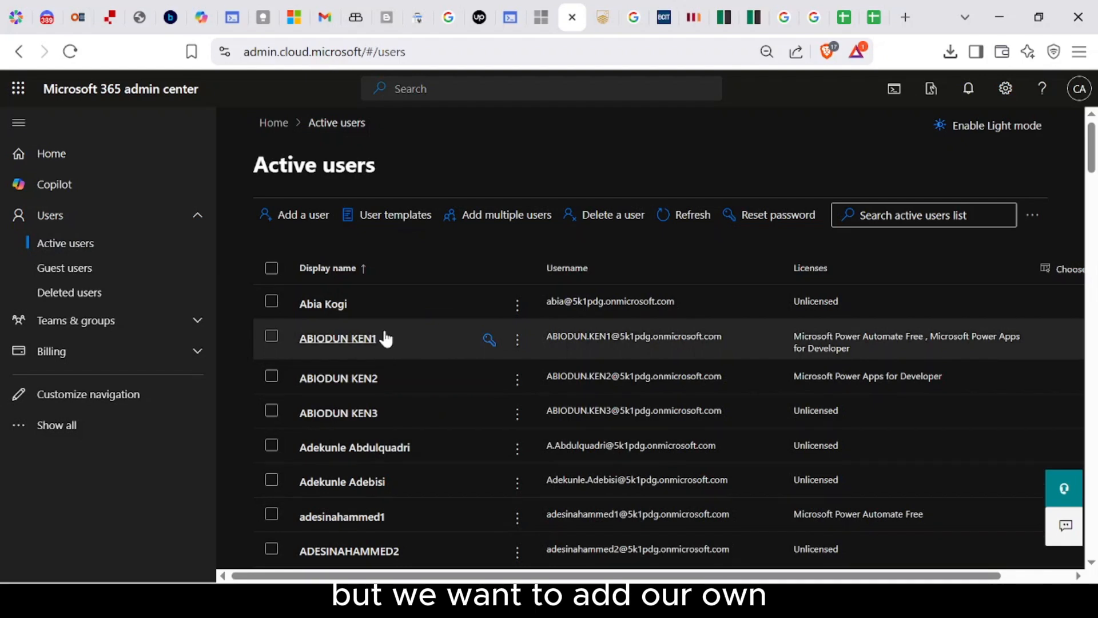
pyautogui.click(400, 224)
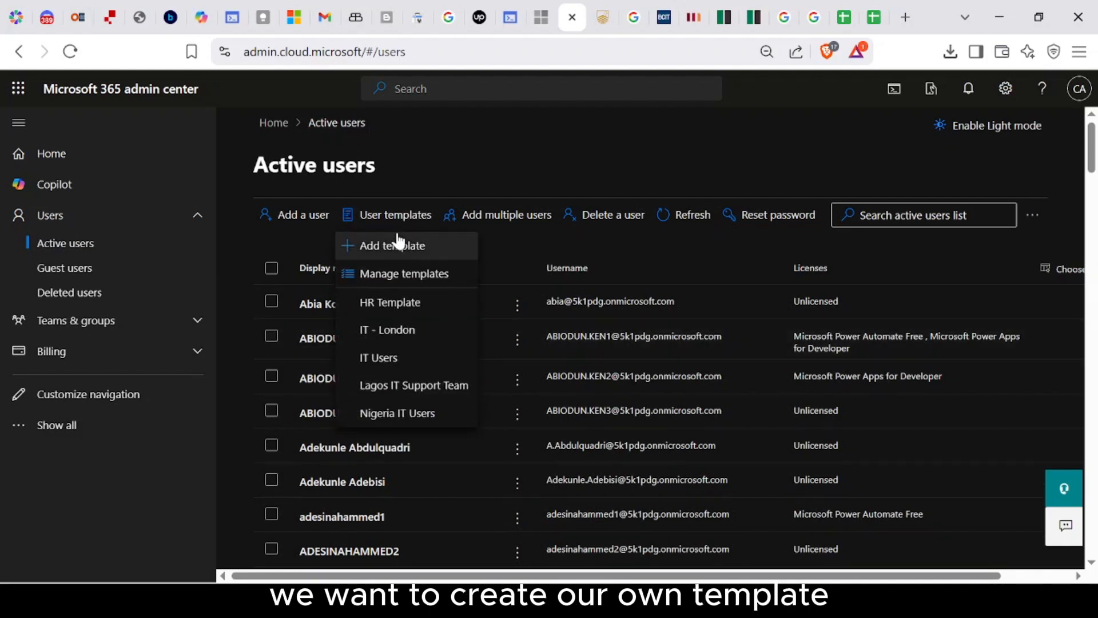
# Step: Start a new user template named 'Sales Team - Lagos'
pyautogui.click(399, 246)
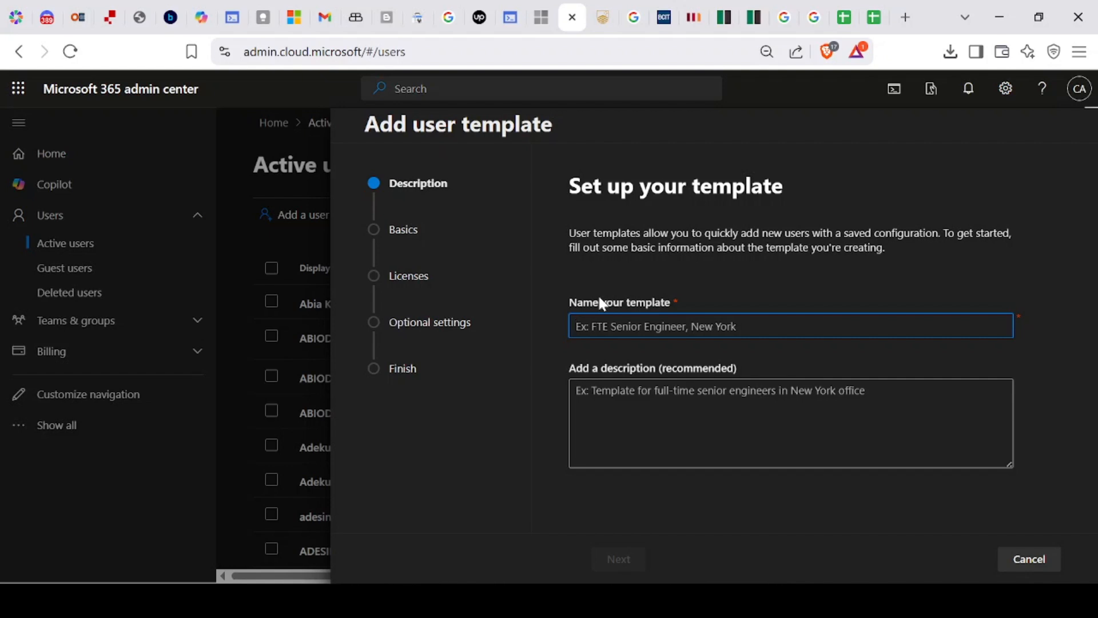
pyautogui.write('Ma')
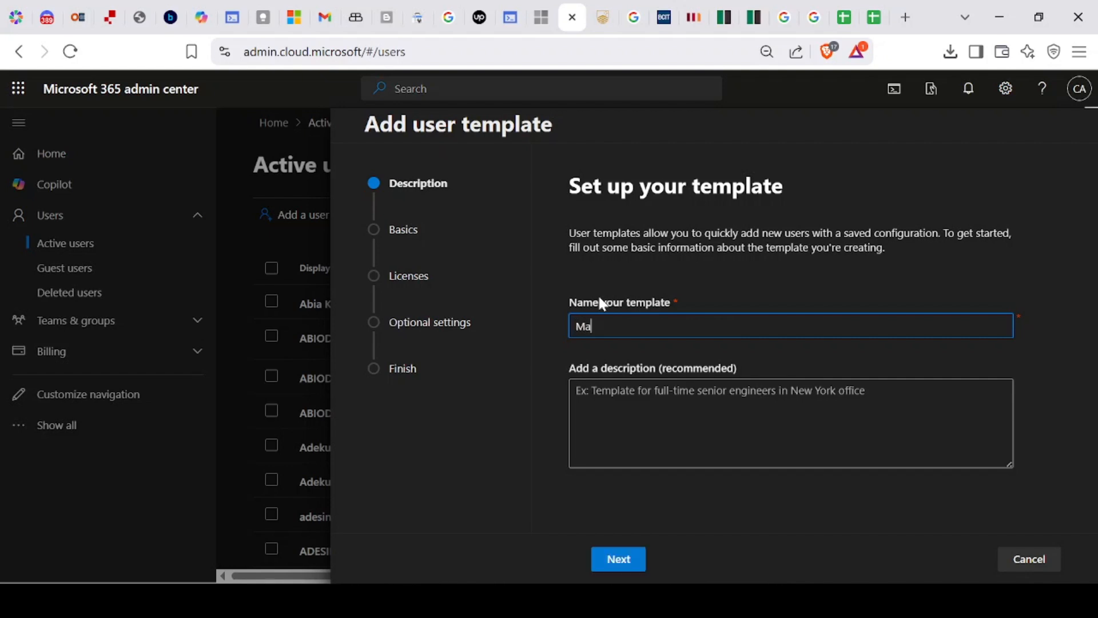
pyautogui.press('BackSpace')
pyautogui.press('BackSpace')
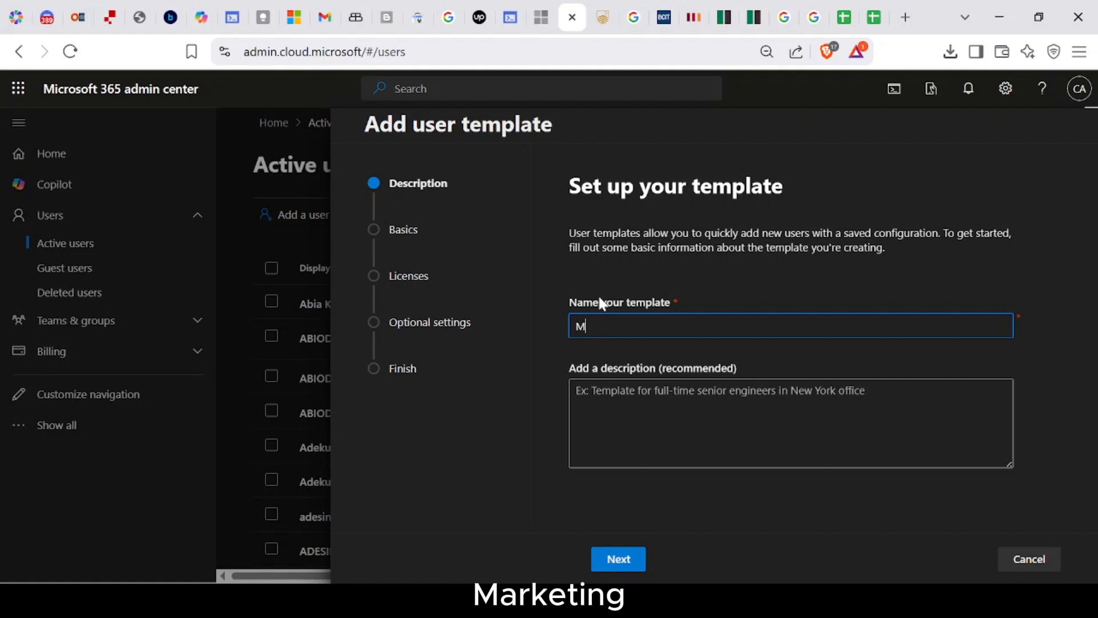
pyautogui.write('Sale')
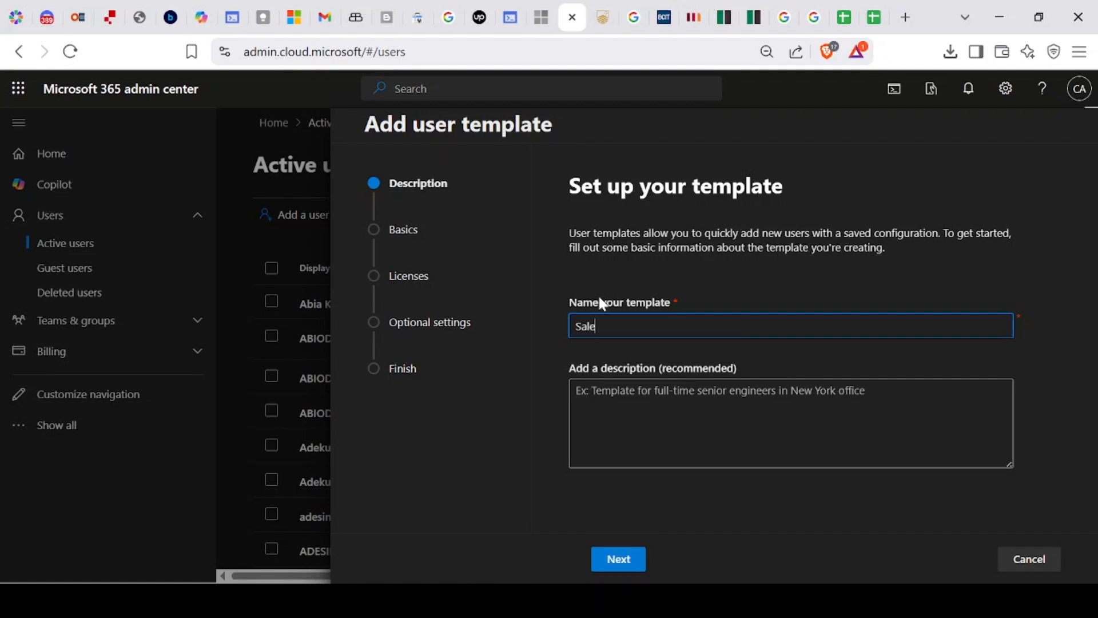
pyautogui.write('s T')
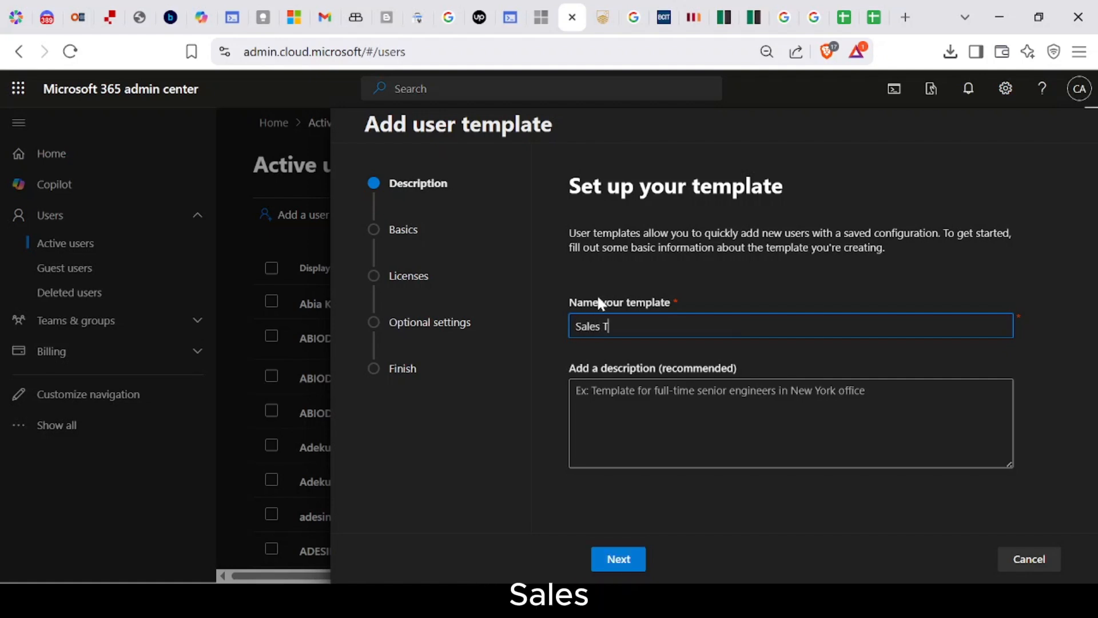
pyautogui.write('eam - ')
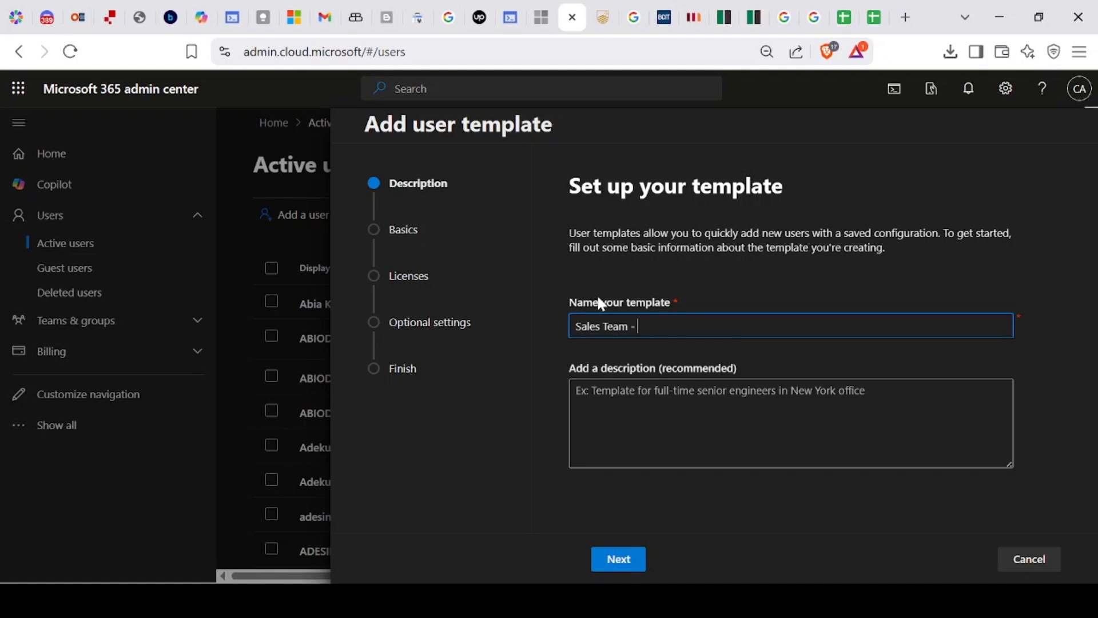
pyautogui.write('Lagos')
pyautogui.press('Tab')
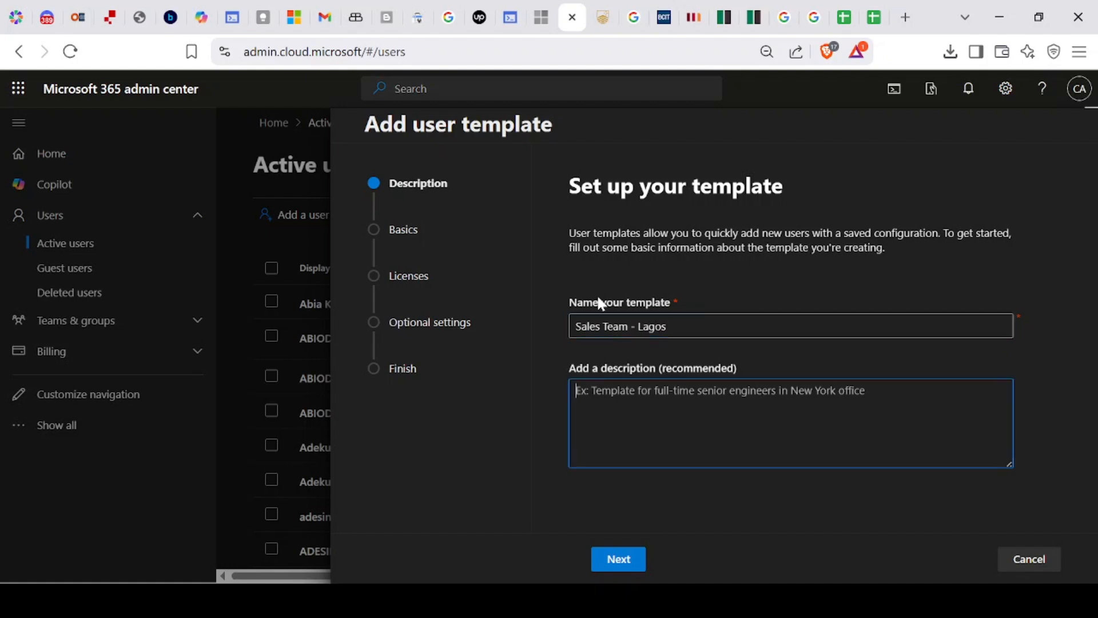
# Step: Describe it as a template for the Lagos state office sales team, fixing capitalisation
pyautogui.write('Th')
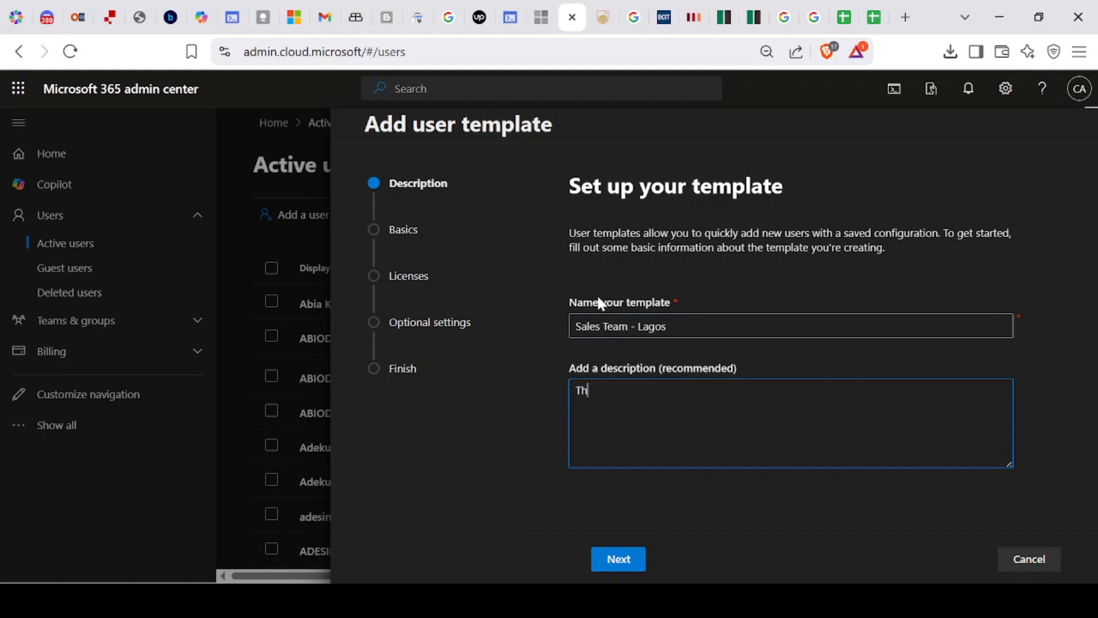
pyautogui.write('is is a ')
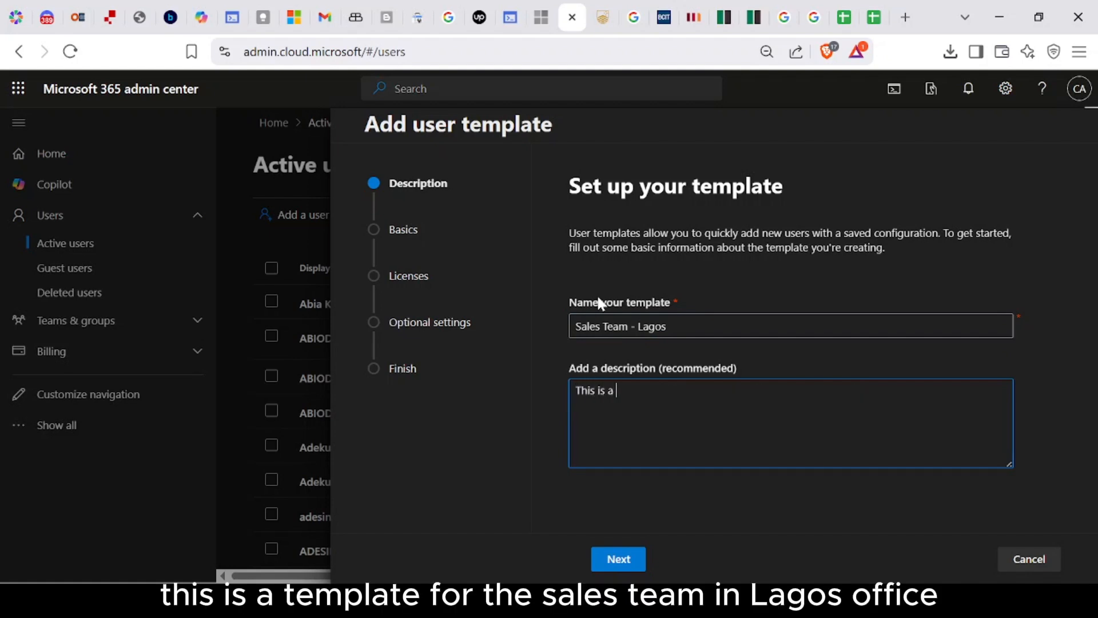
pyautogui.write('template for the sales team in lagos')
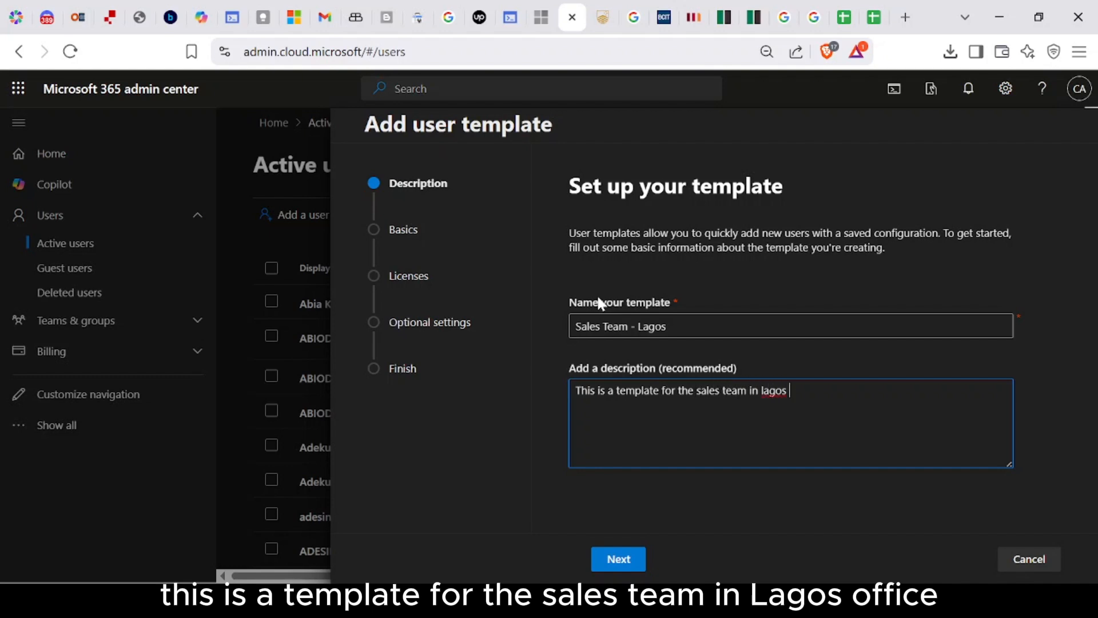
pyautogui.write(' Office')
pyautogui.press('Right')
pyautogui.press('Right')
pyautogui.press('BackSpace')
pyautogui.write('o')
pyautogui.press('BackSpace')
pyautogui.write('Lagos')
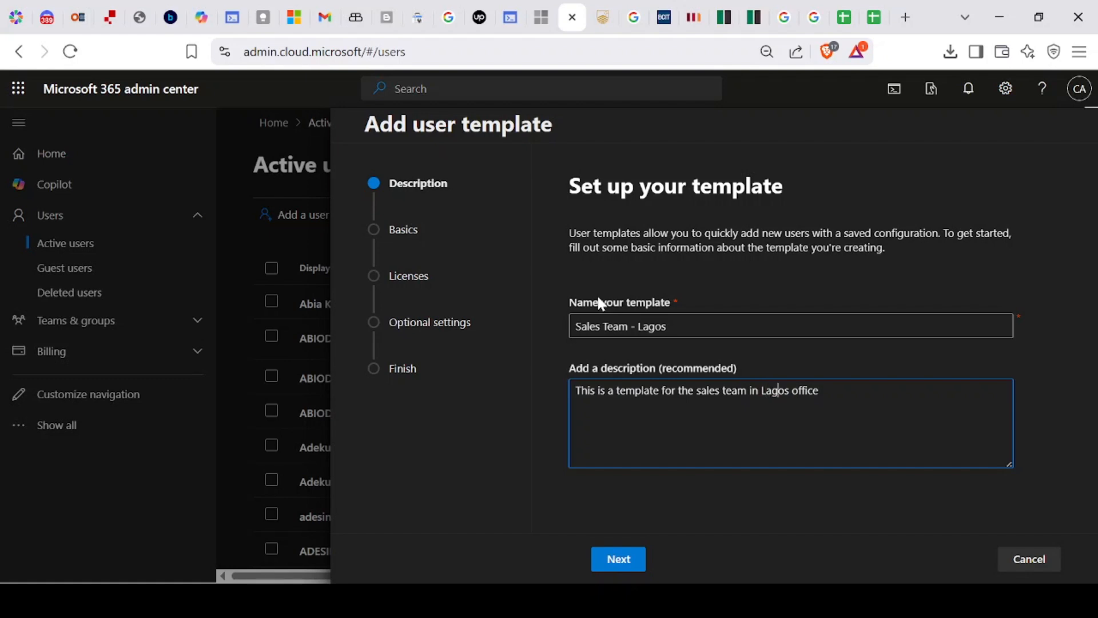
pyautogui.write(' state')
pyautogui.click(701, 325)
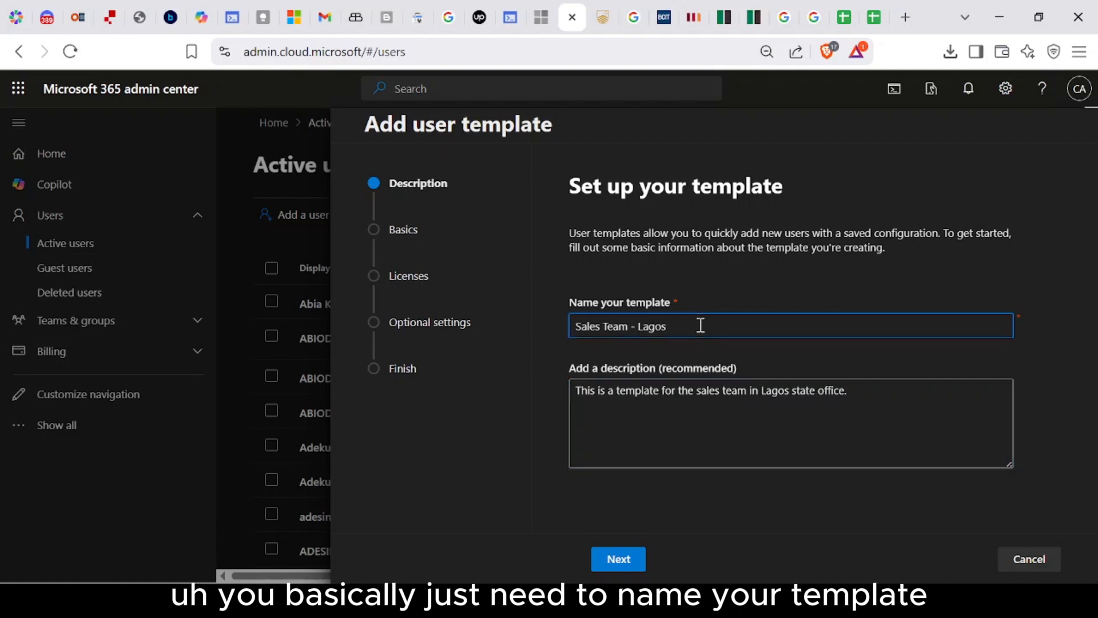
pyautogui.click(891, 395)
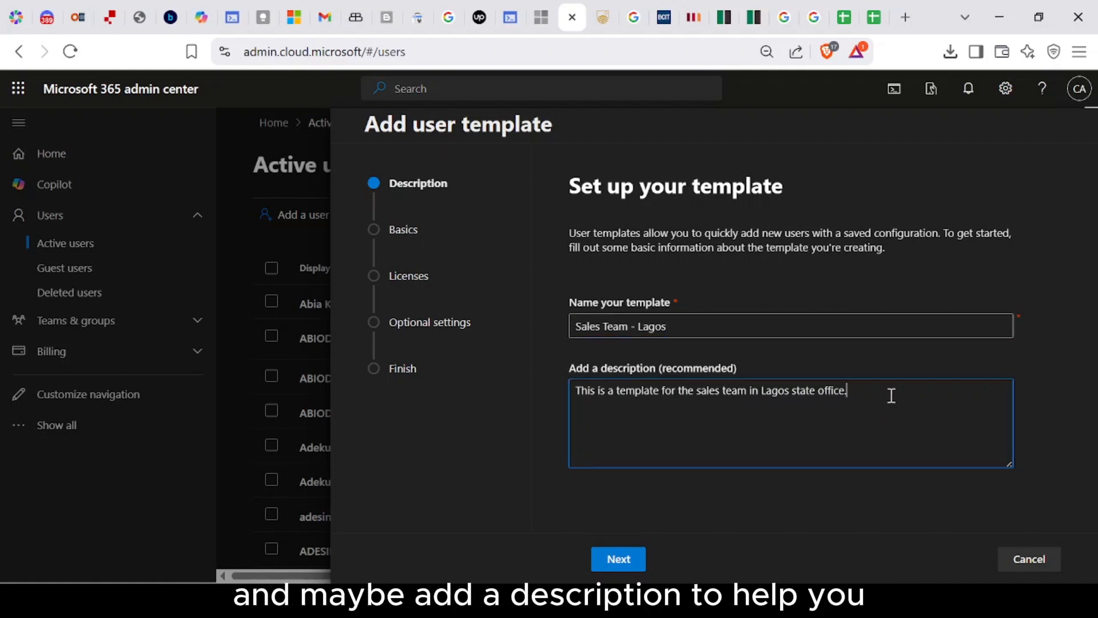
# Step: Set domain 5k1pdg.onmicrosoft.com with auto-generated passwords and required change at first sign-in
pyautogui.click(641, 560)
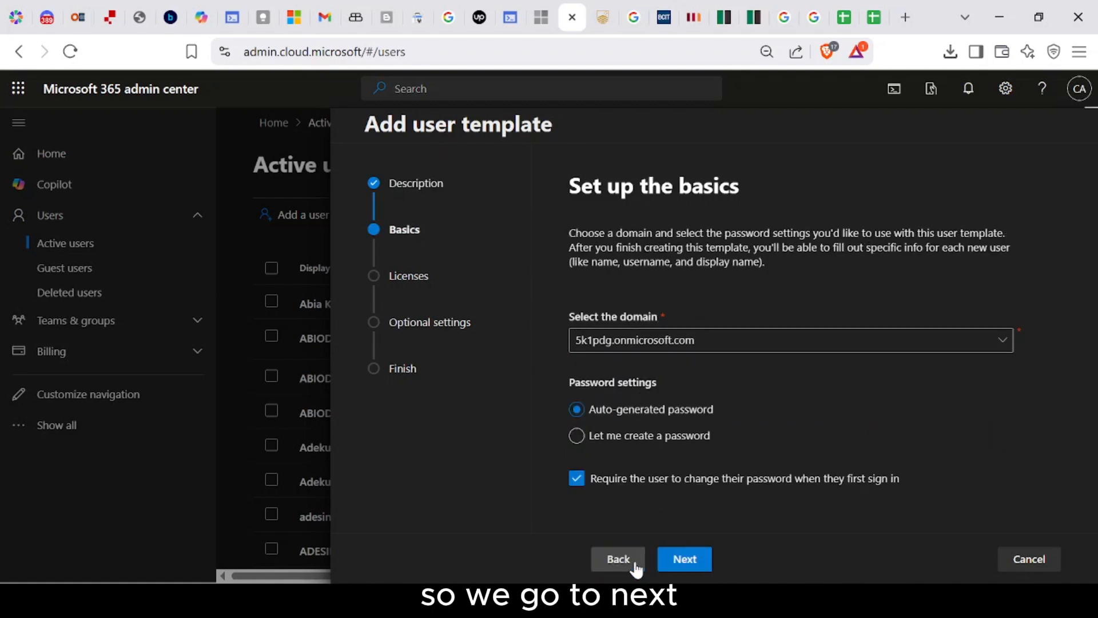
pyautogui.click(714, 344)
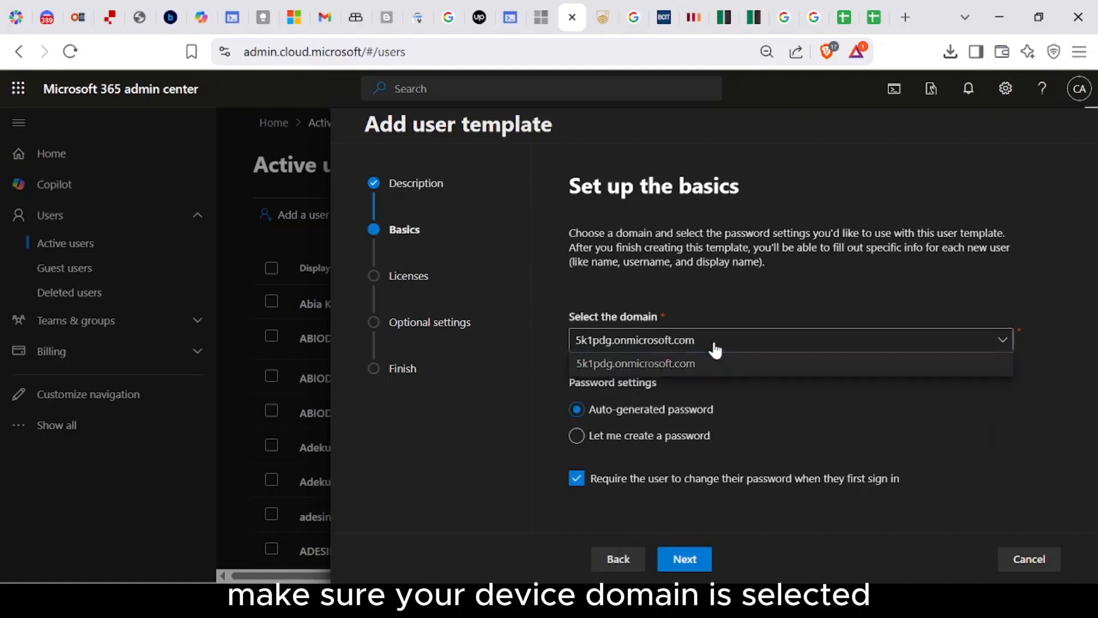
pyautogui.click(731, 366)
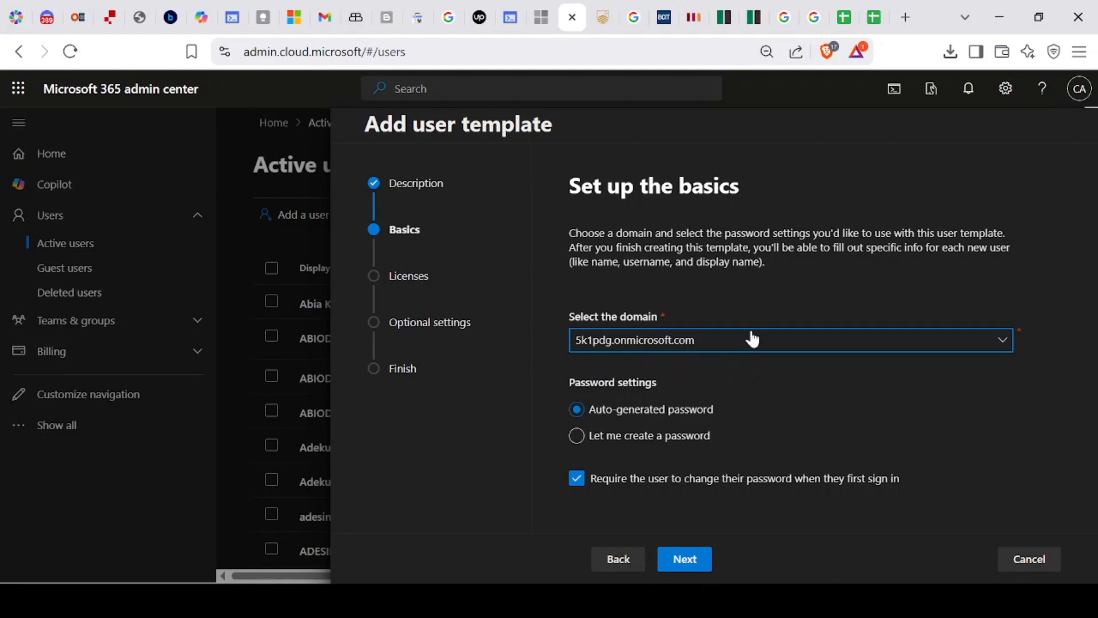
pyautogui.click(753, 340)
pyautogui.click(755, 375)
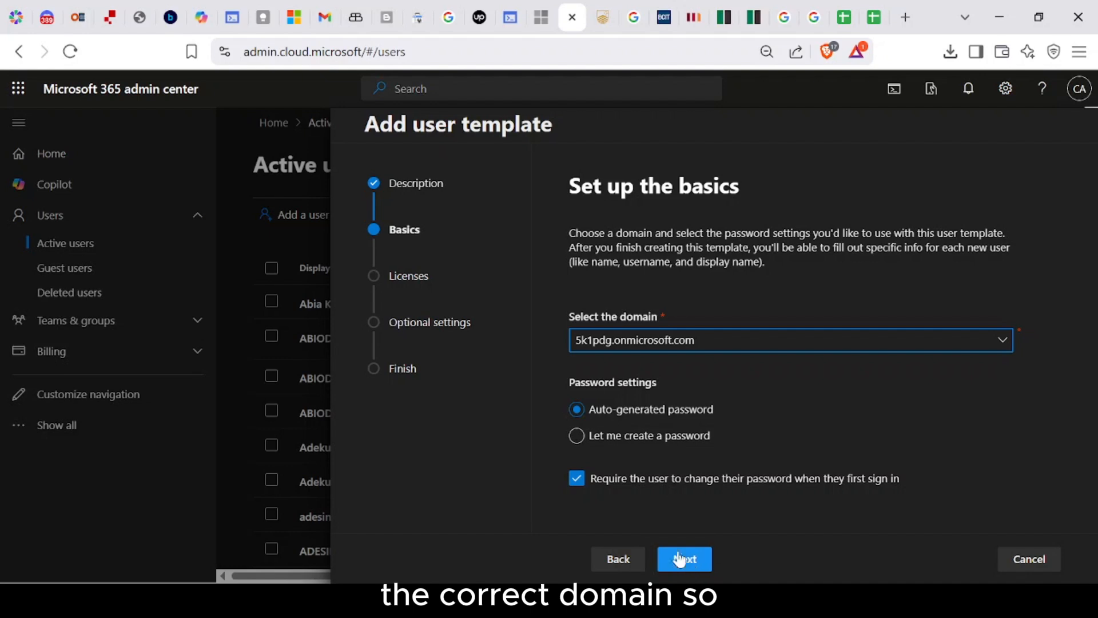
pyautogui.click(579, 482)
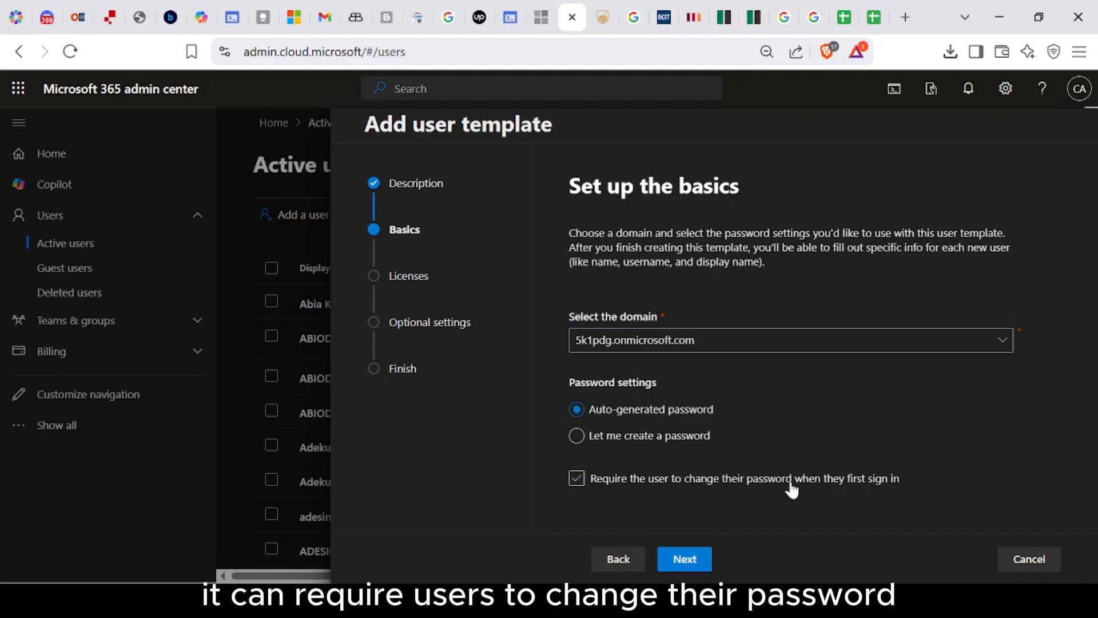
pyautogui.click(577, 484)
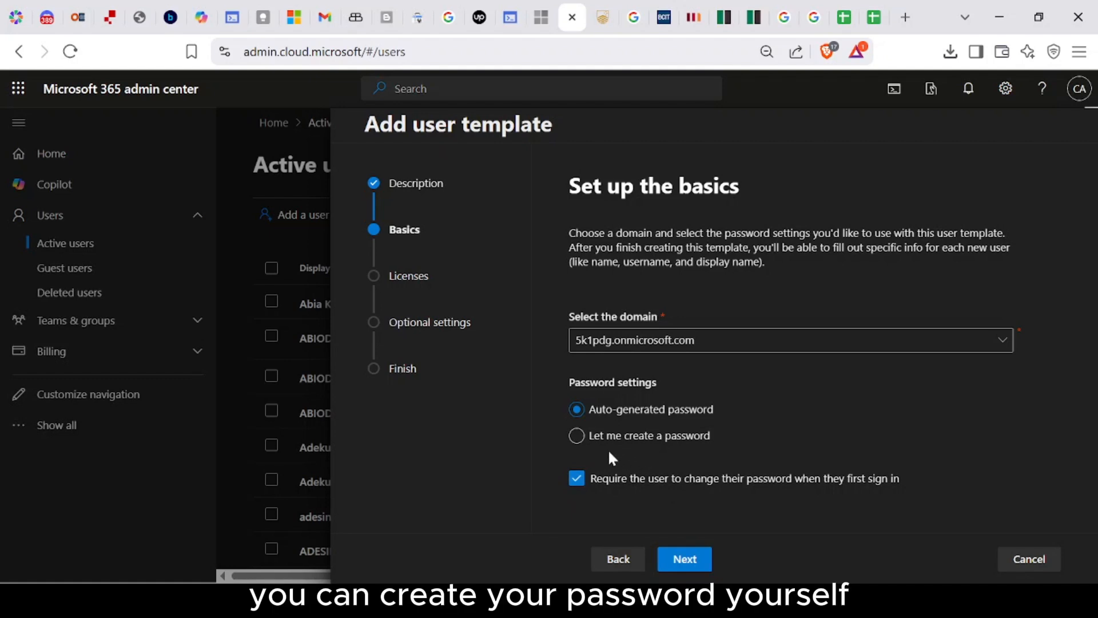
pyautogui.click(577, 439)
pyautogui.click(577, 409)
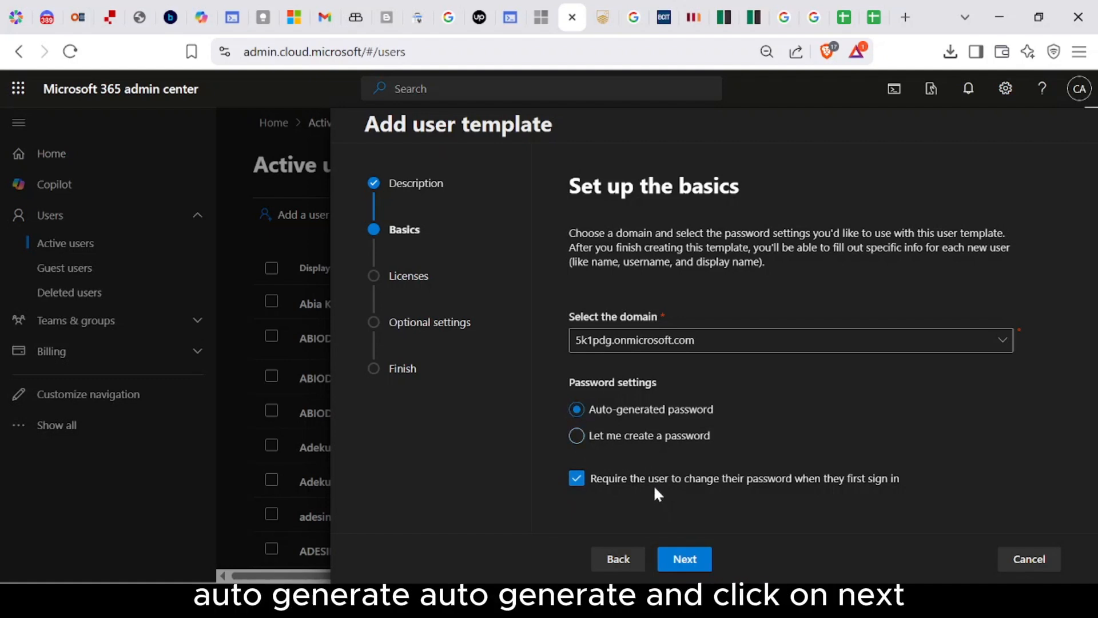
# Step: Tick Power Automate Free, E5 Developer, Fabric (Free) and Power Apps for Developer licenses
pyautogui.click(685, 559)
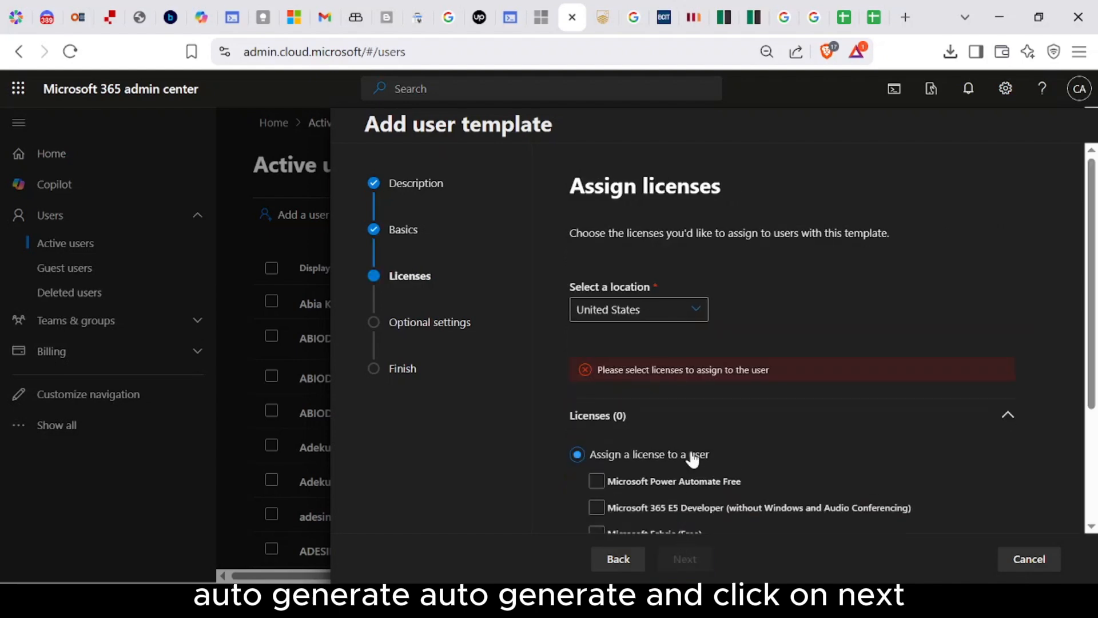
pyautogui.scroll(-3, 705, 445)
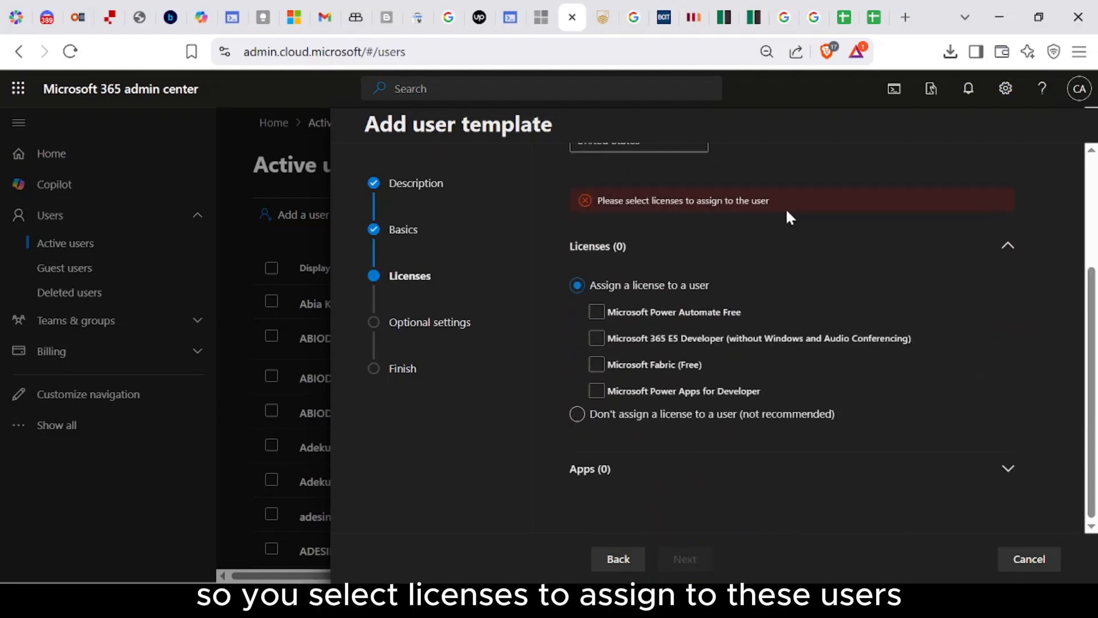
pyautogui.click(597, 338)
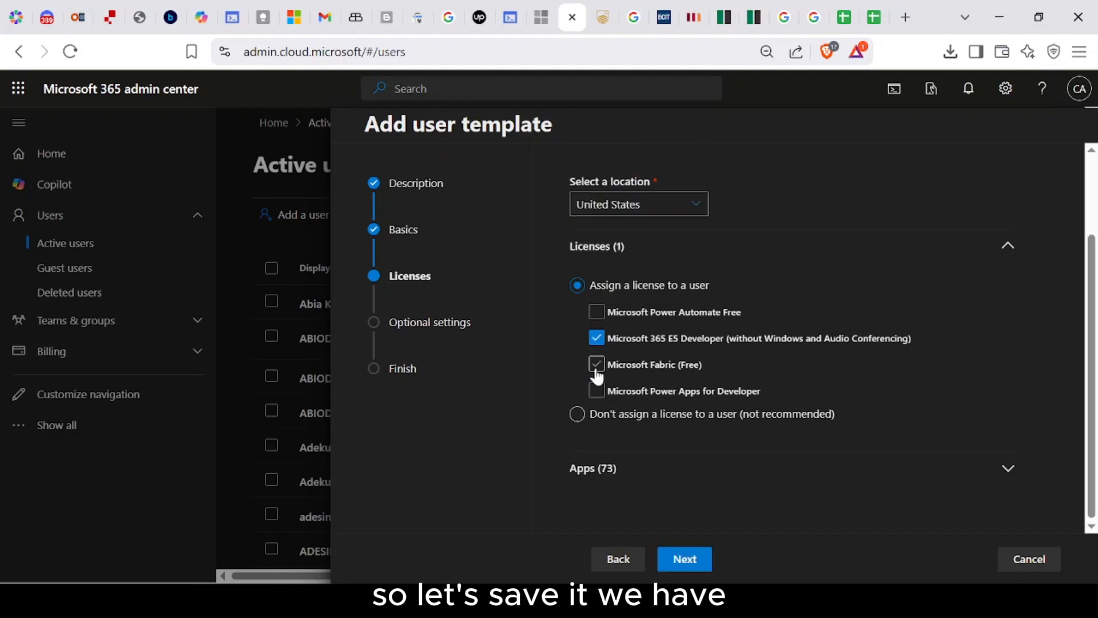
pyautogui.click(596, 364)
pyautogui.click(596, 313)
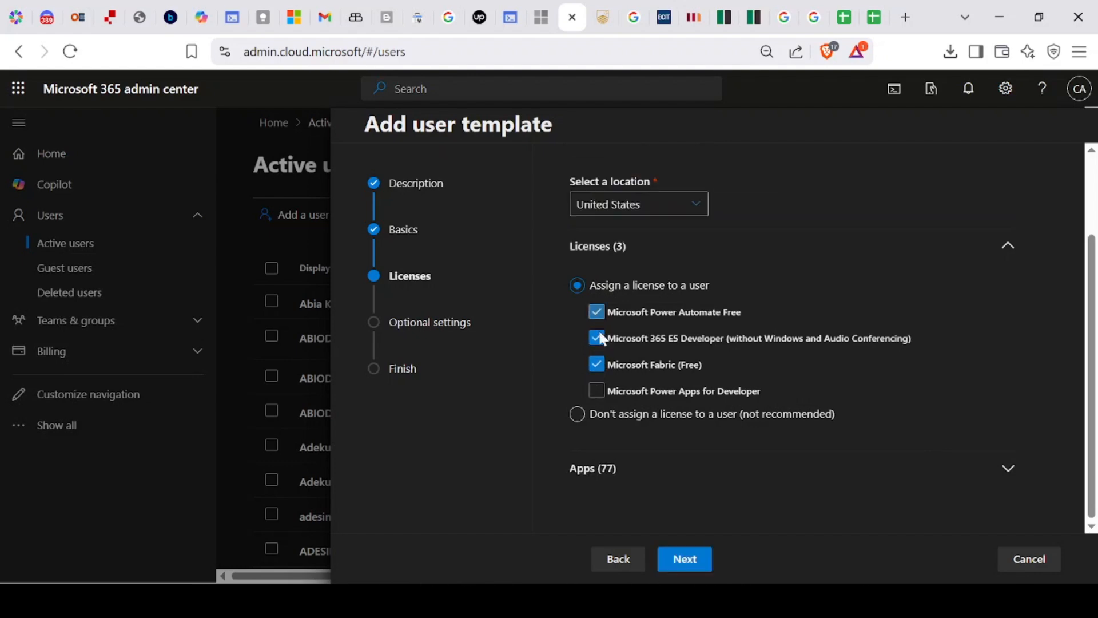
pyautogui.click(598, 392)
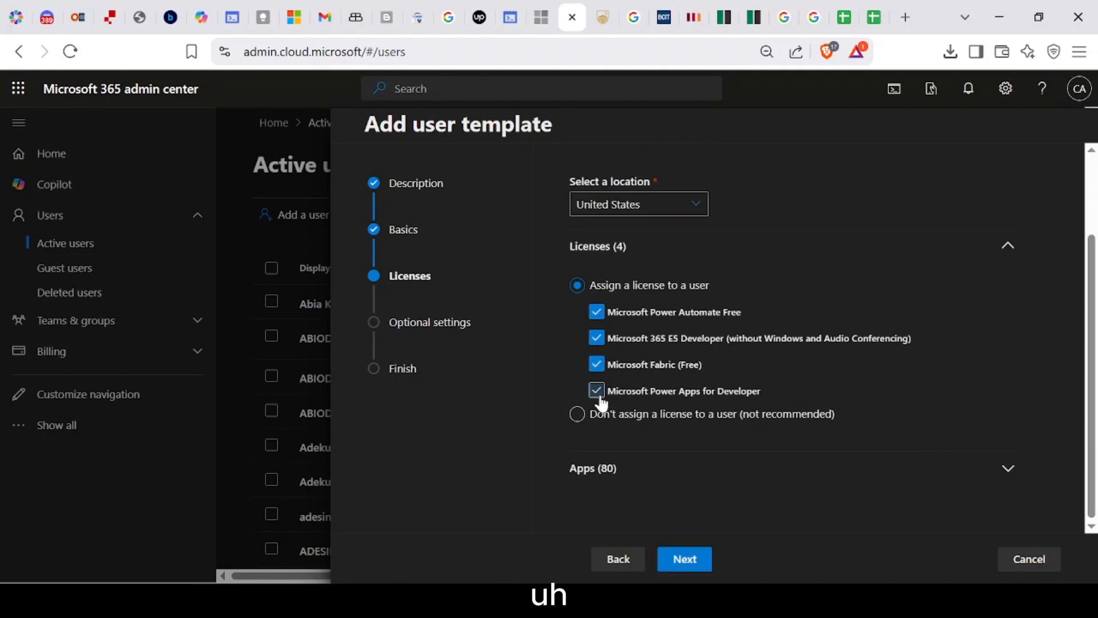
pyautogui.click(597, 340)
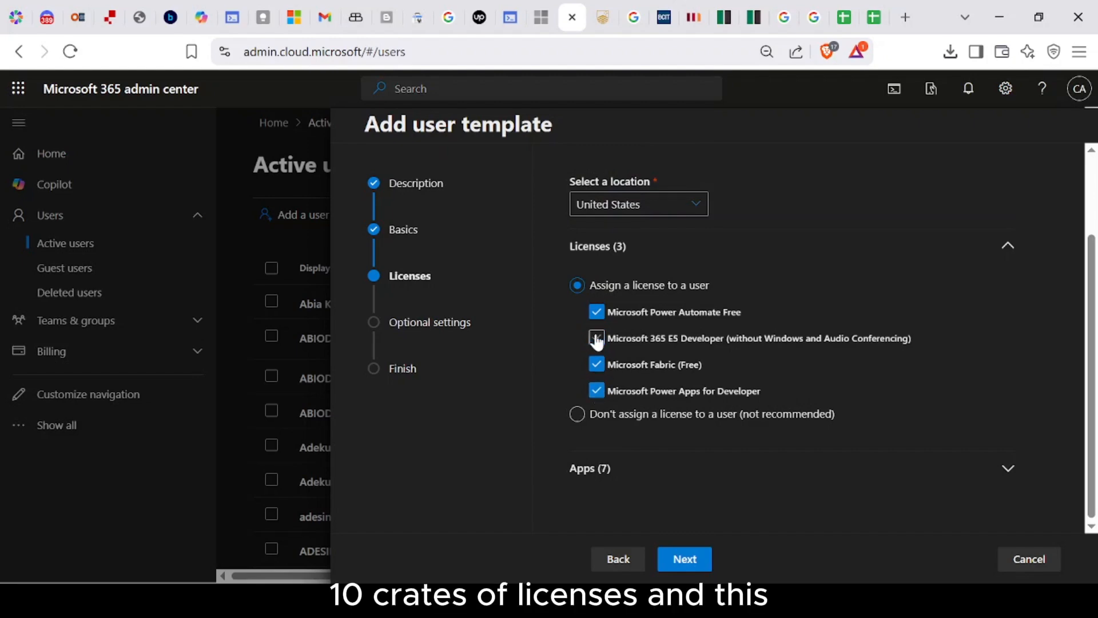
pyautogui.click(598, 343)
# Step: Expand the Apps section and review the 80 apps included in the licenses
pyautogui.click(677, 462)
pyautogui.scroll(-8, 677, 461)
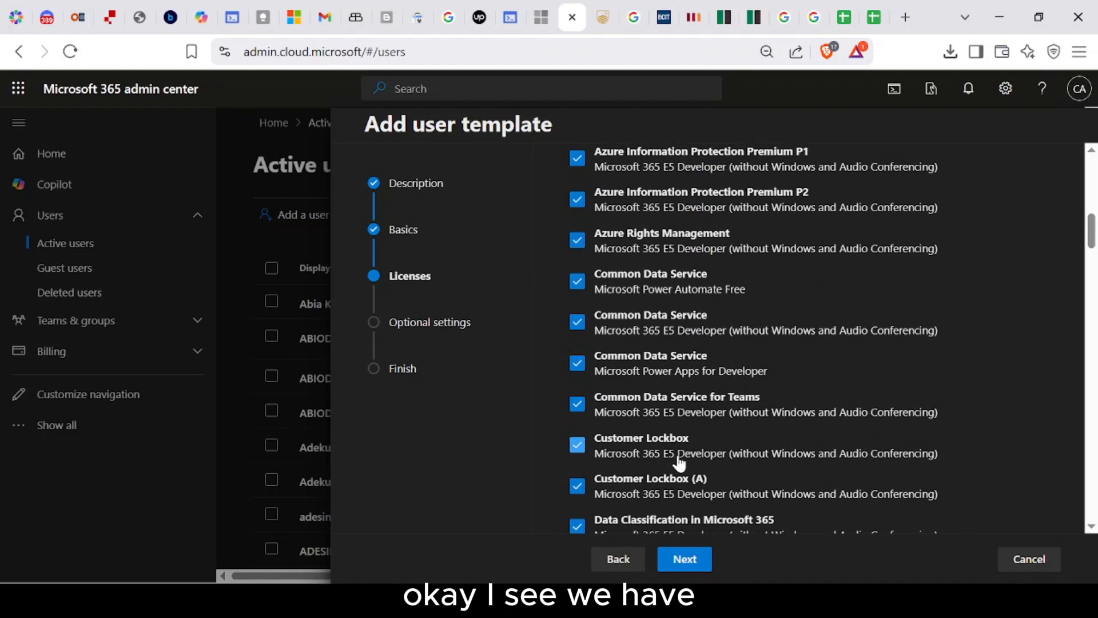
pyautogui.scroll(-3, 680, 463)
pyautogui.scroll(-2, 680, 463)
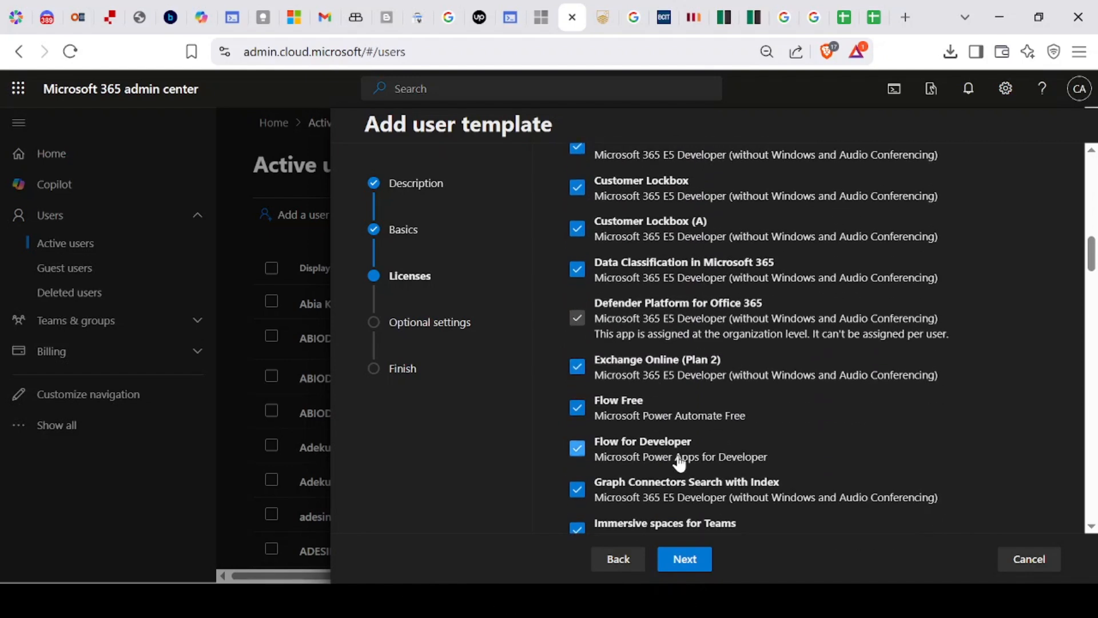
pyautogui.scroll(-6, 680, 464)
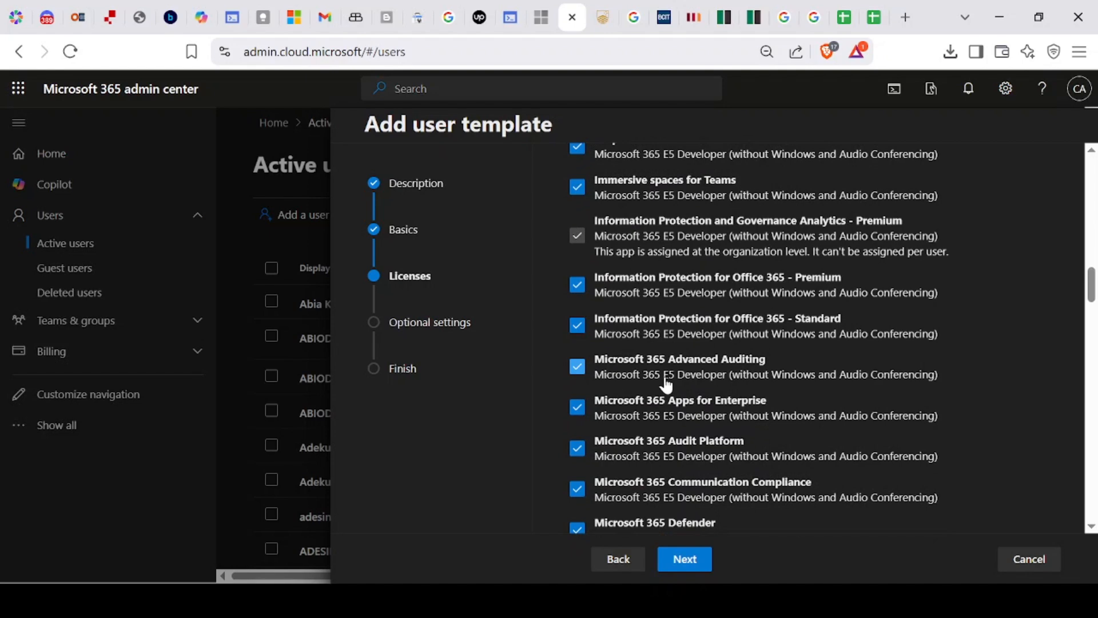
pyautogui.scroll(-3, 666, 384)
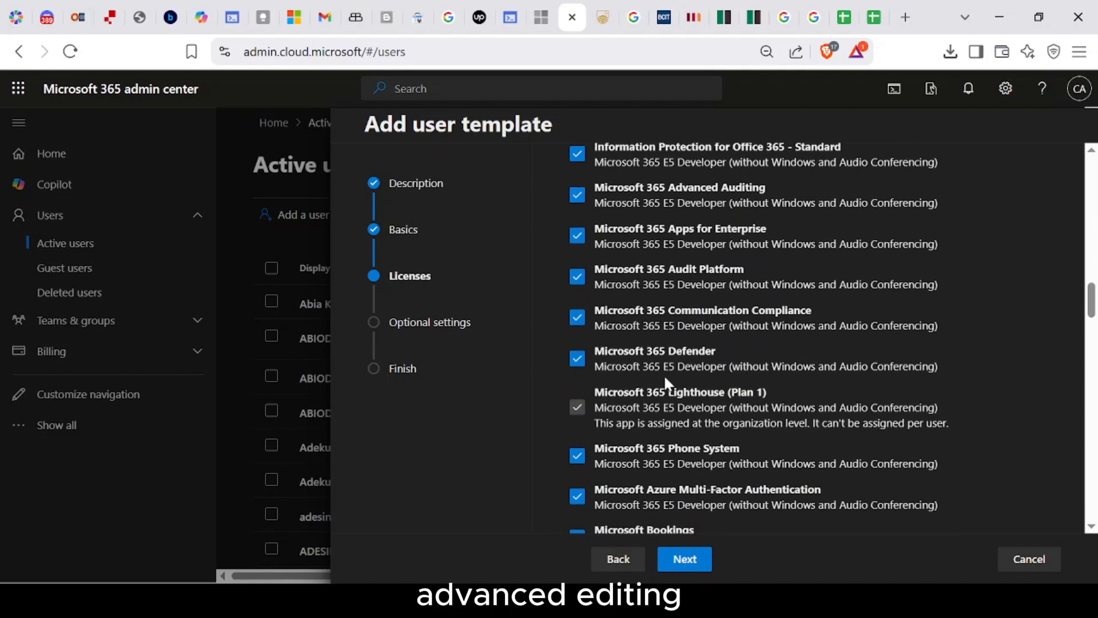
pyautogui.scroll(10, 665, 378)
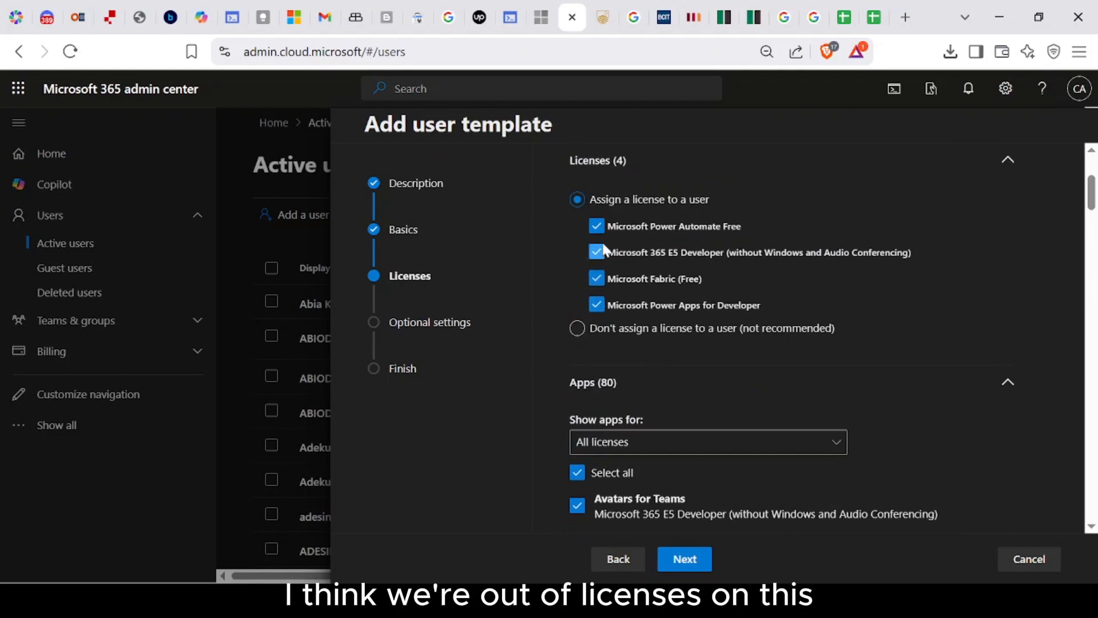
# Step: Untick the E5 Developer entry and look through the included apps list
pyautogui.click(597, 252)
pyautogui.scroll(-4, 623, 394)
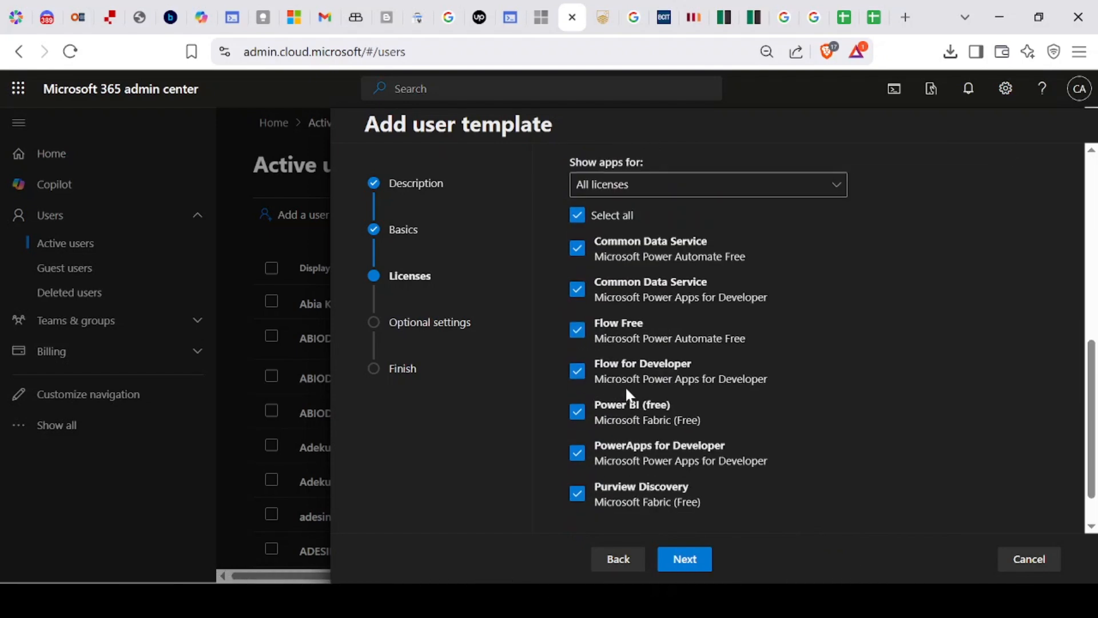
pyautogui.scroll(-1, 626, 389)
pyautogui.scroll(5, 626, 390)
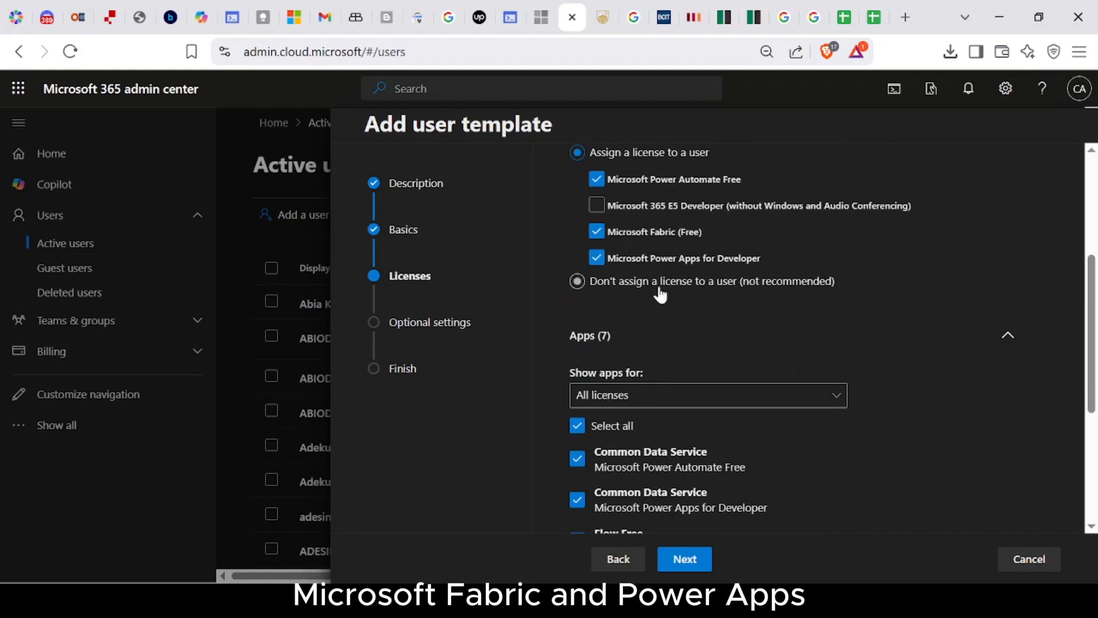
pyautogui.scroll(-3, 661, 295)
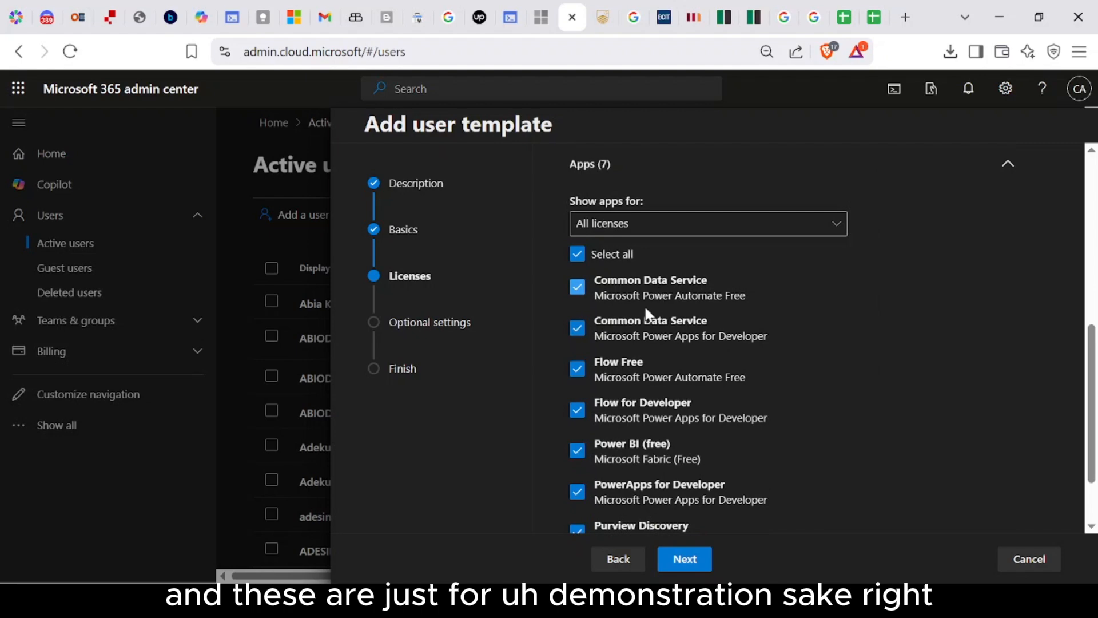
pyautogui.scroll(-2, 633, 336)
pyautogui.scroll(2, 637, 336)
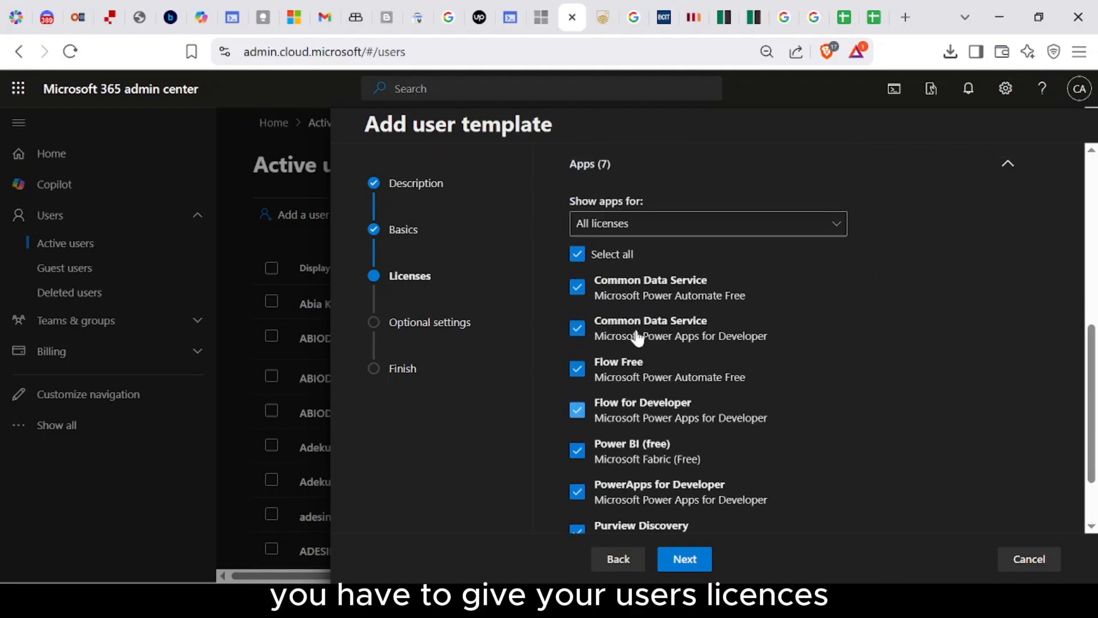
pyautogui.scroll(2, 637, 336)
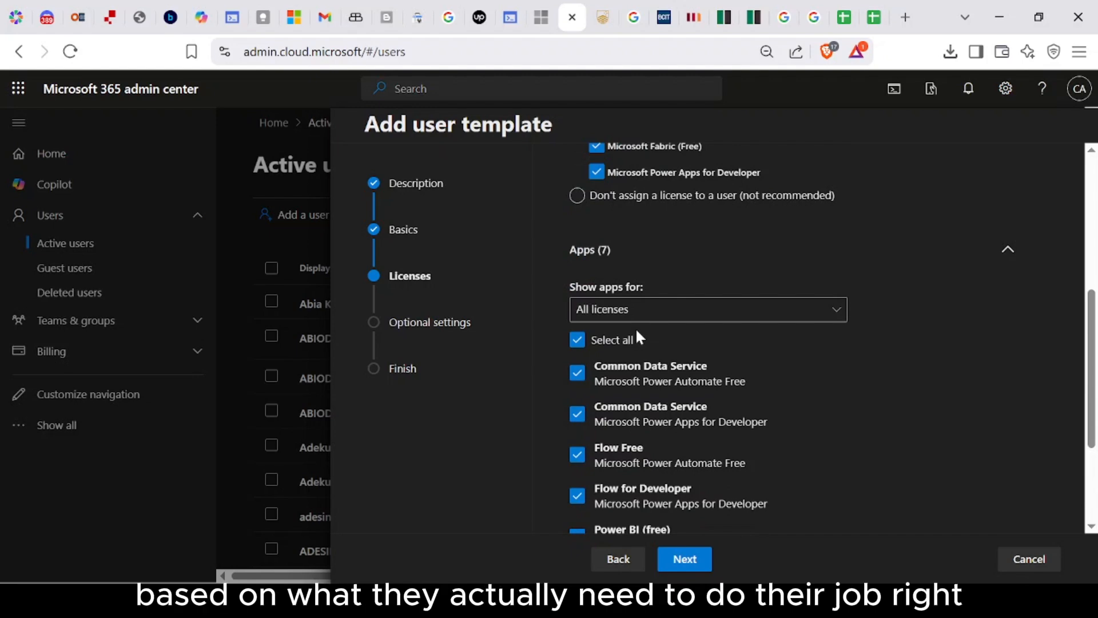
pyautogui.scroll(-3, 637, 333)
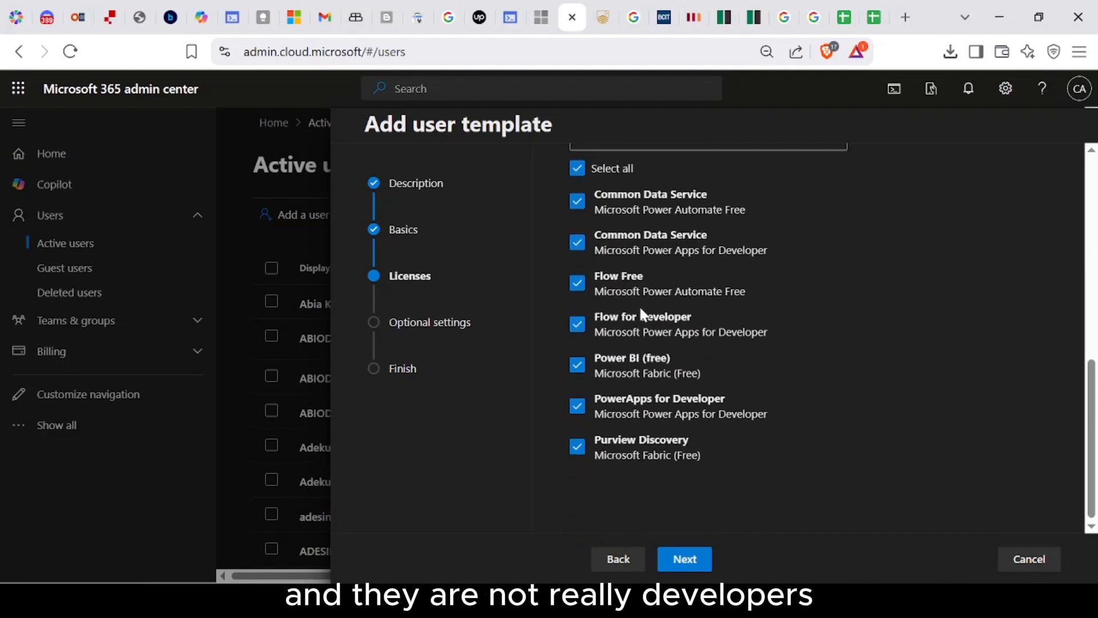
# Step: Exclude Flow for Developer and Power Automate's Common Data Service, keeping Power BI (free)
pyautogui.click(577, 325)
pyautogui.click(579, 365)
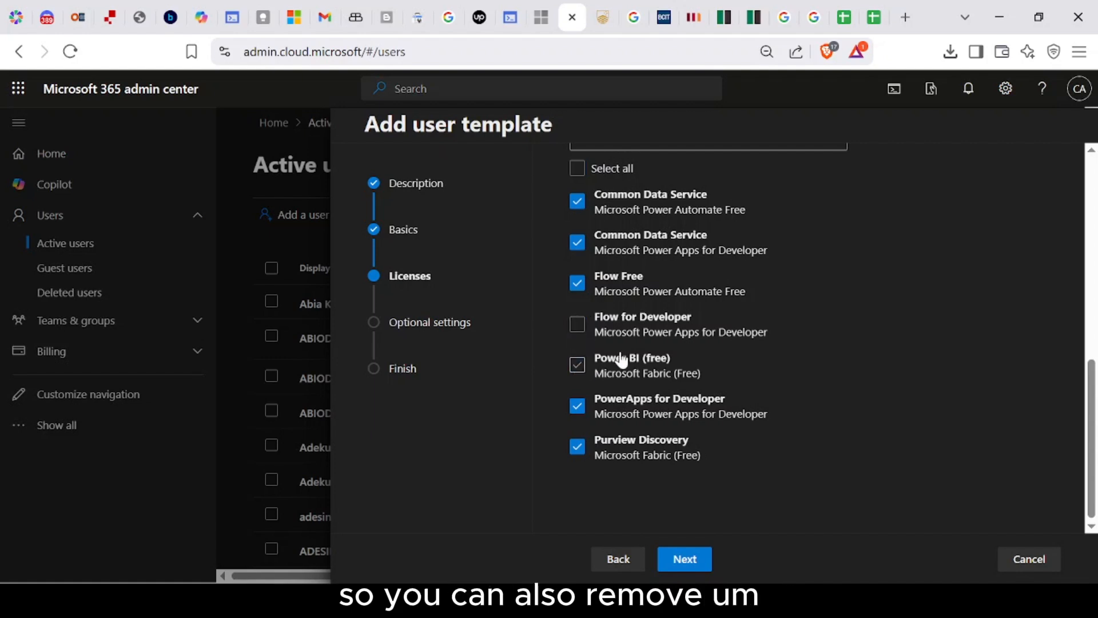
pyautogui.click(583, 369)
pyautogui.click(576, 402)
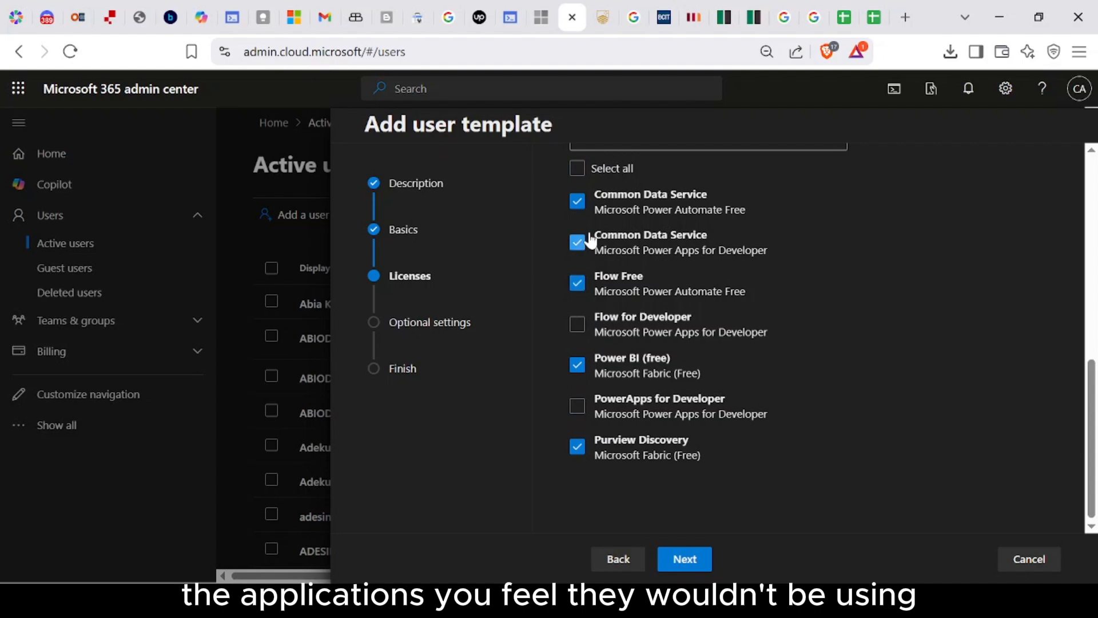
pyautogui.click(579, 203)
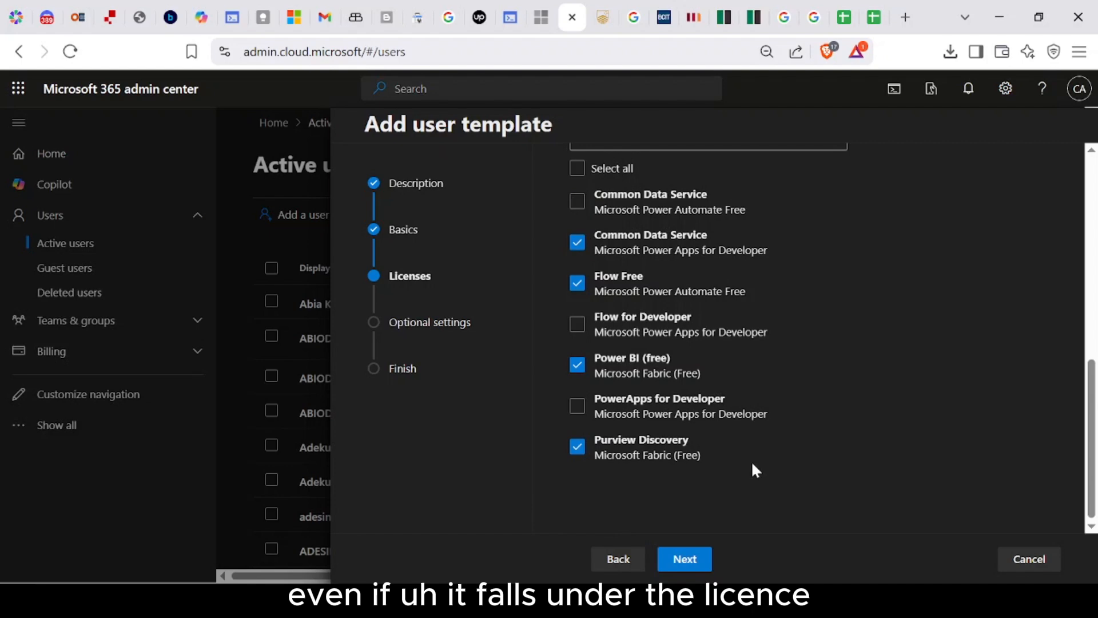
pyautogui.scroll(5, 754, 466)
pyautogui.scroll(-5, 758, 466)
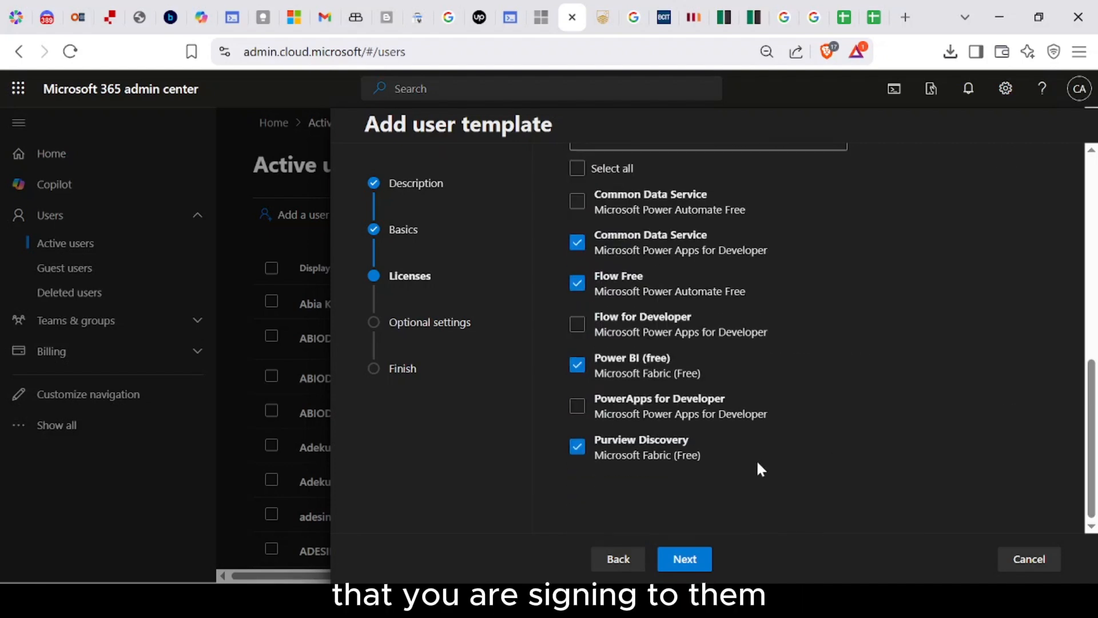
# Step: Move to the optional settings and expand the Profile info section
pyautogui.click(693, 561)
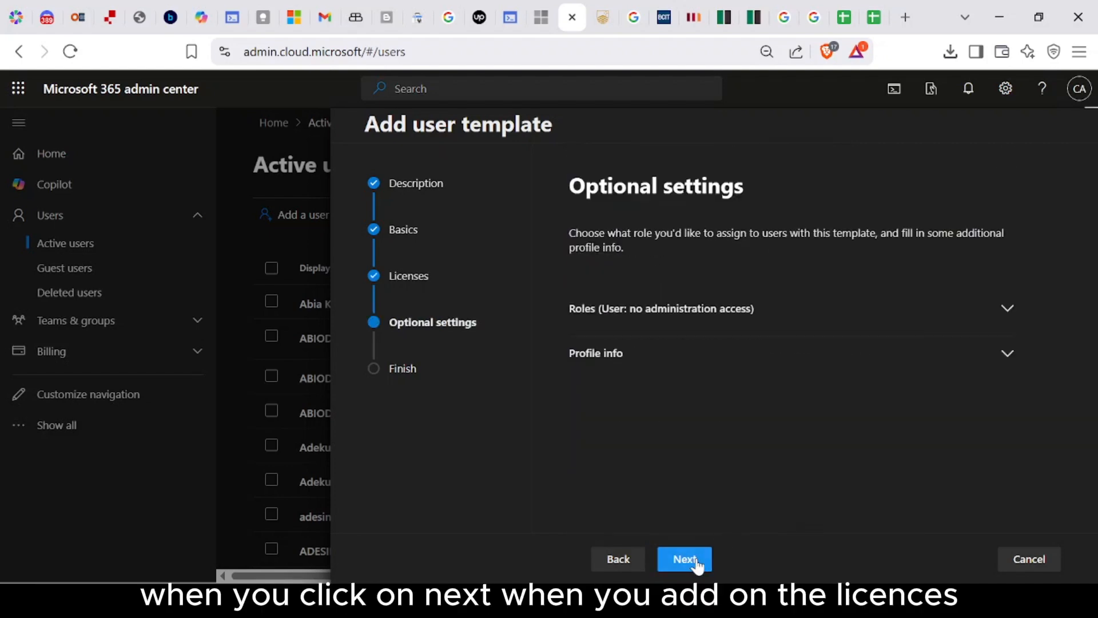
pyautogui.click(807, 316)
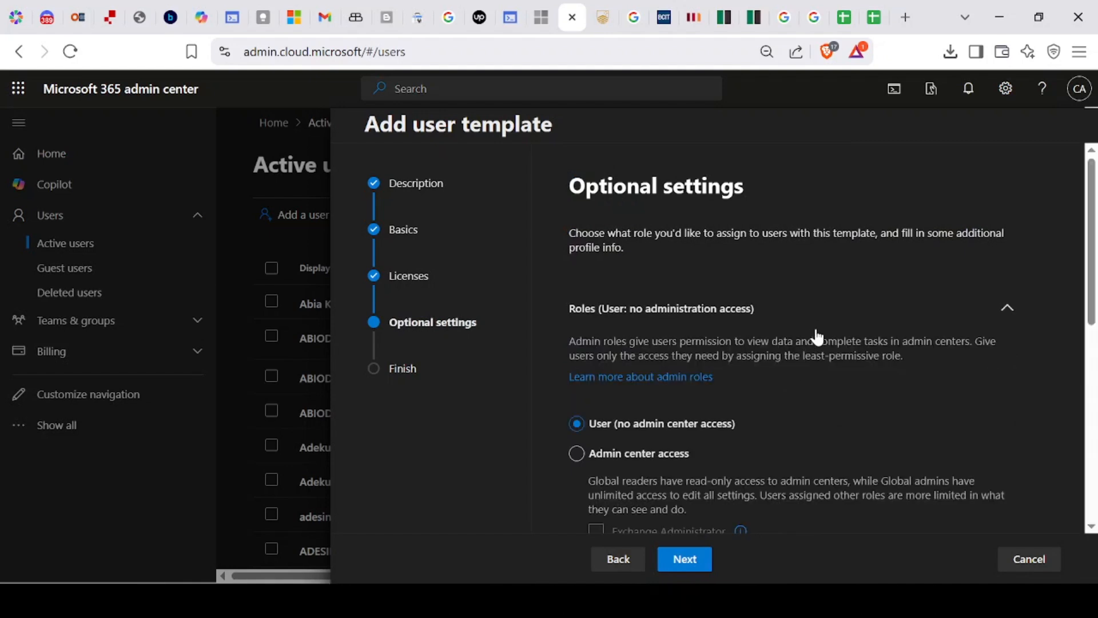
pyautogui.scroll(-3, 816, 337)
pyautogui.scroll(-2, 817, 346)
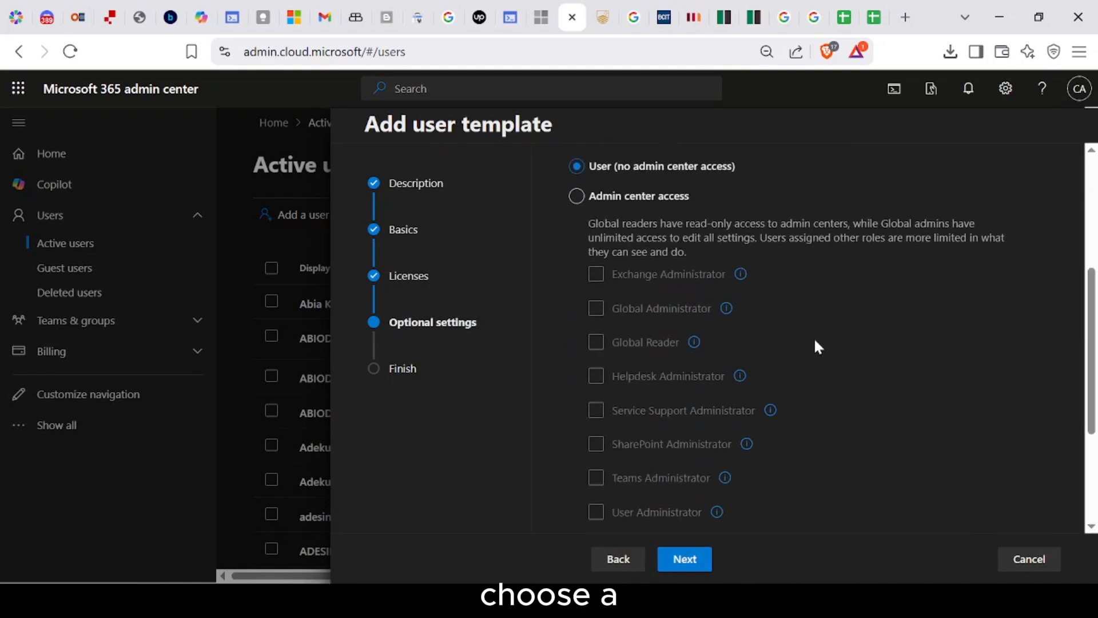
pyautogui.scroll(5, 817, 346)
pyautogui.click(1007, 308)
pyautogui.click(1007, 355)
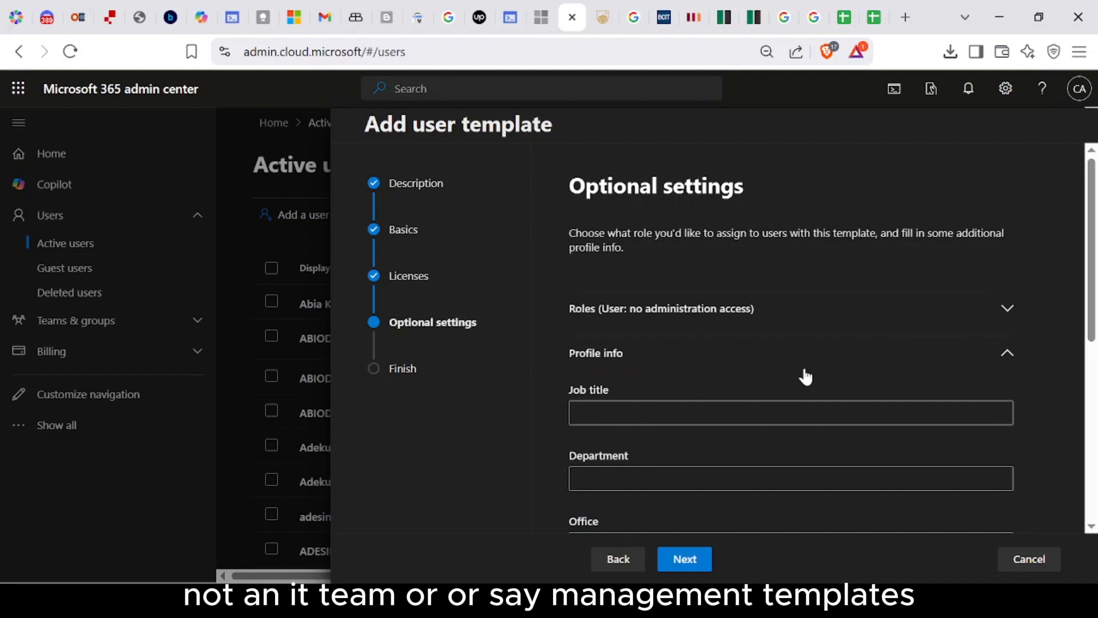
pyautogui.scroll(-2, 806, 377)
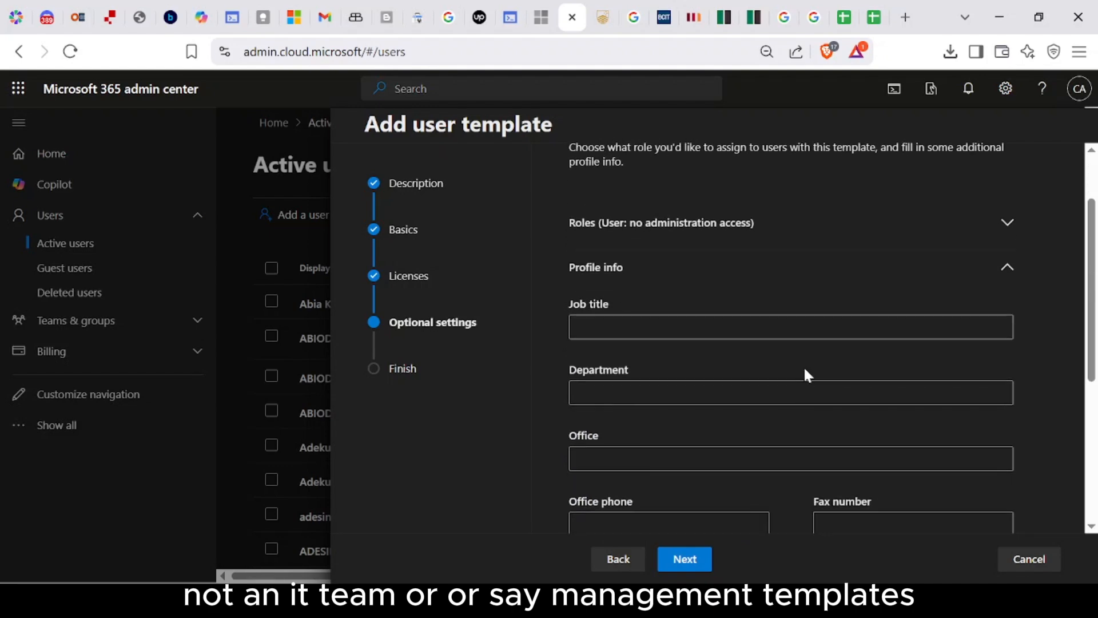
pyautogui.scroll(-2, 808, 369)
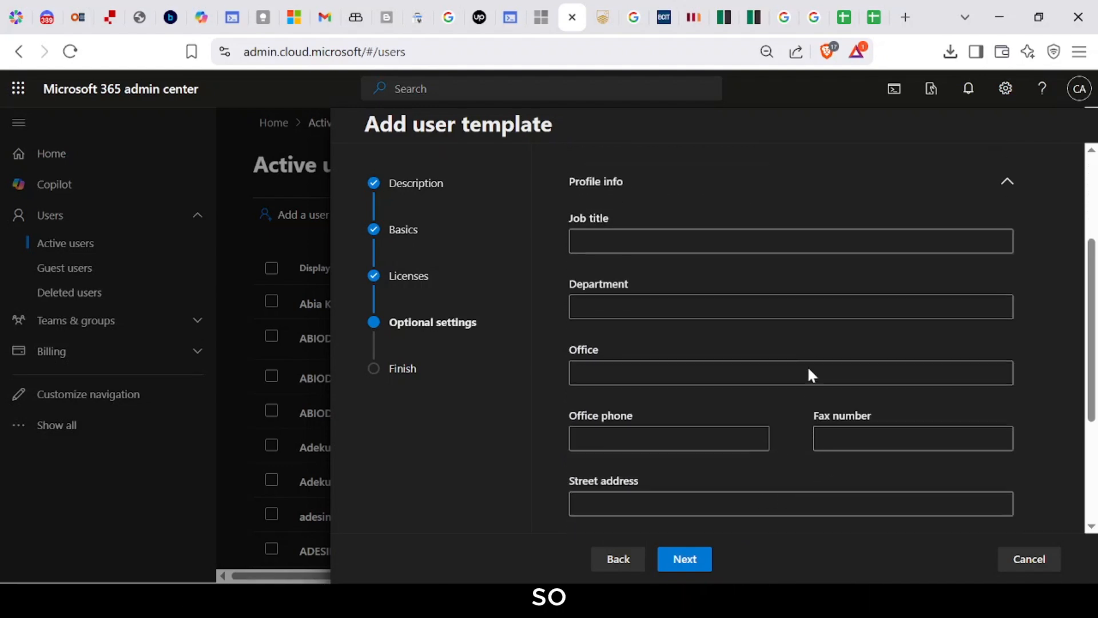
pyautogui.scroll(2, 809, 370)
pyautogui.scroll(2, 808, 373)
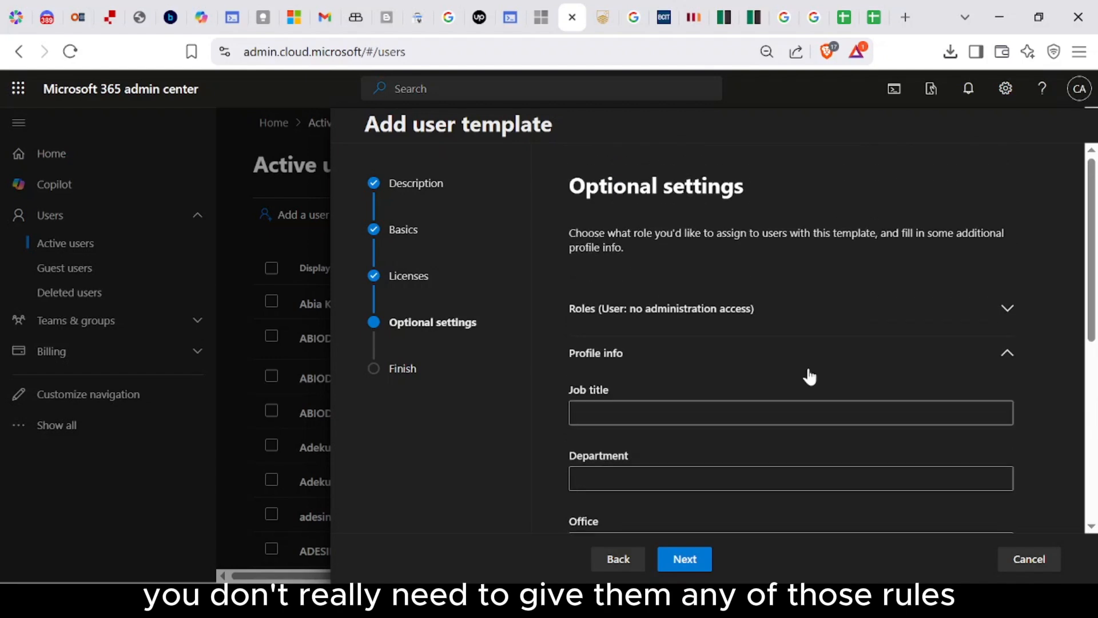
pyautogui.scroll(-4, 808, 372)
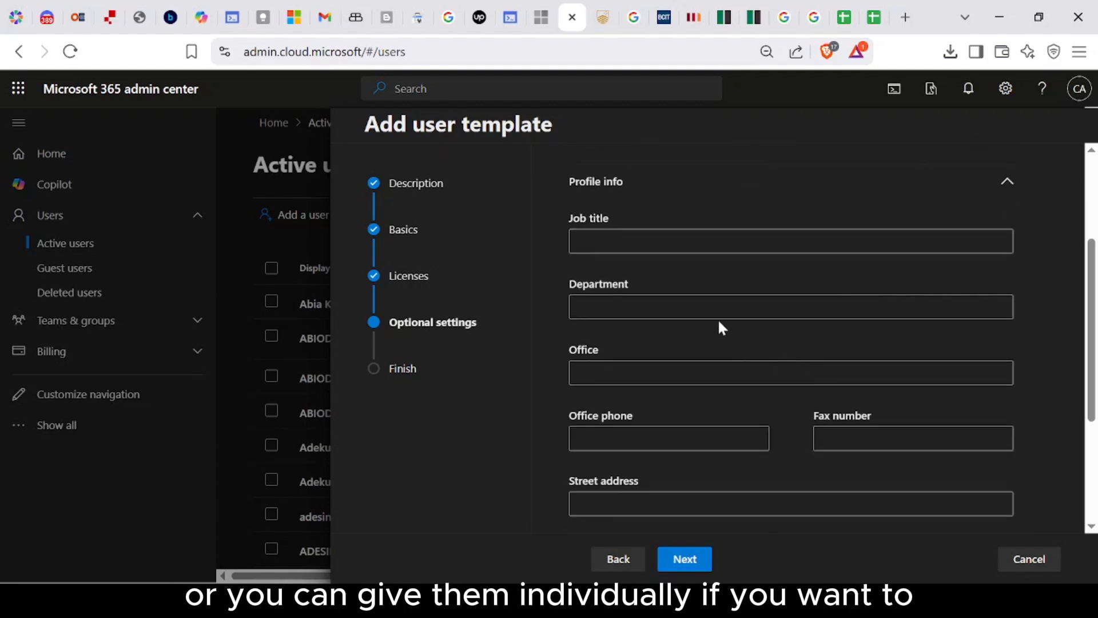
# Step: Enter job title Sales, department Marketing and Sales, and office Lagos
pyautogui.click(662, 244)
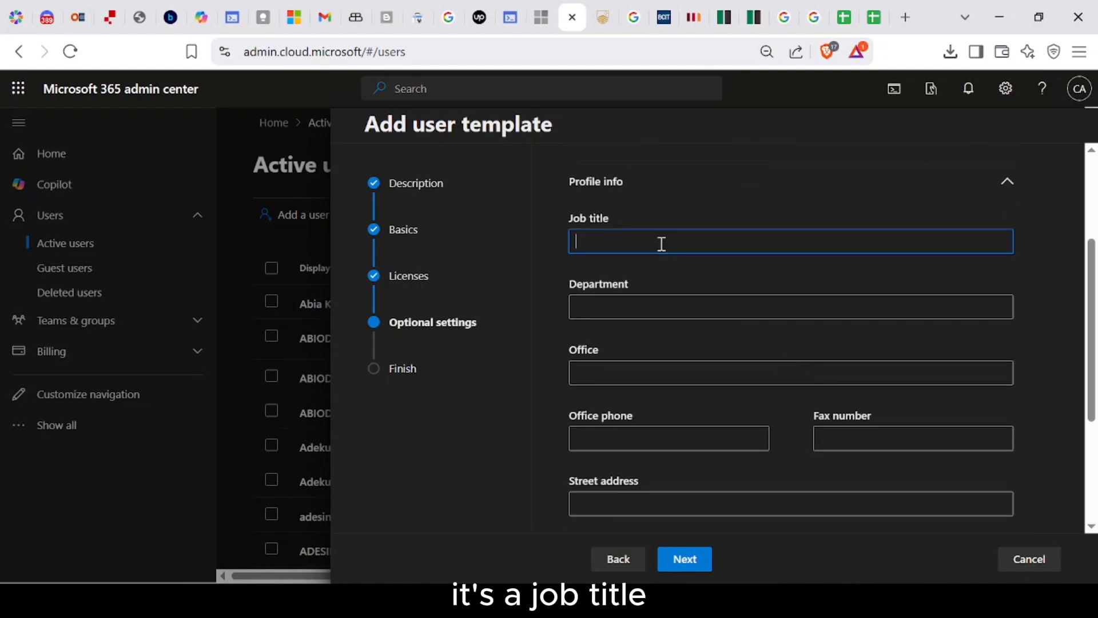
pyautogui.write('Sales')
pyautogui.press('Tab')
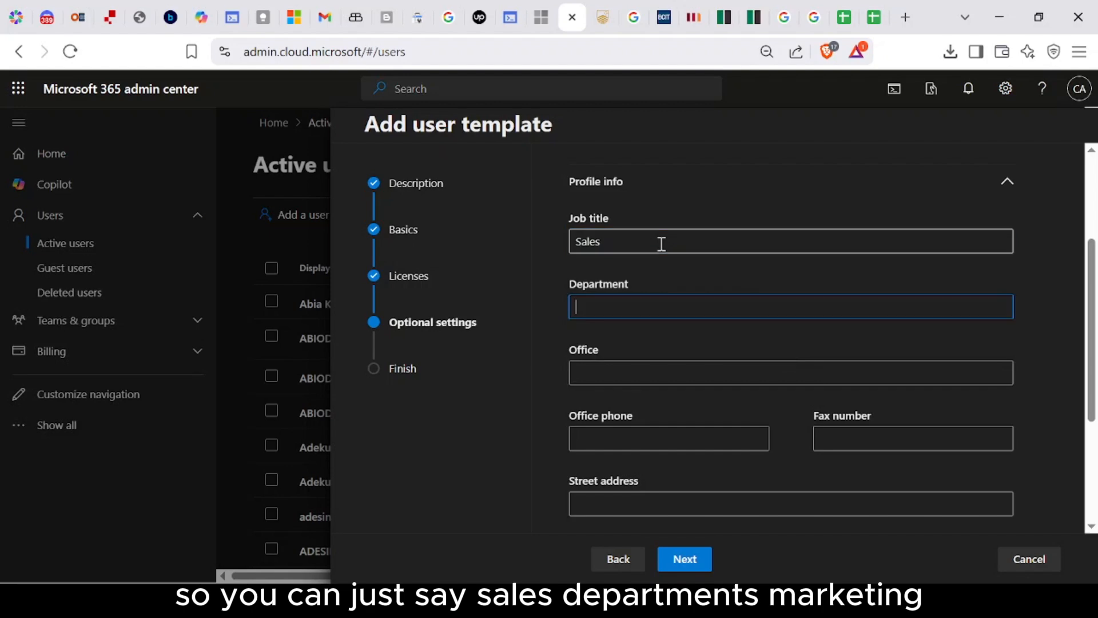
pyautogui.write('Mar')
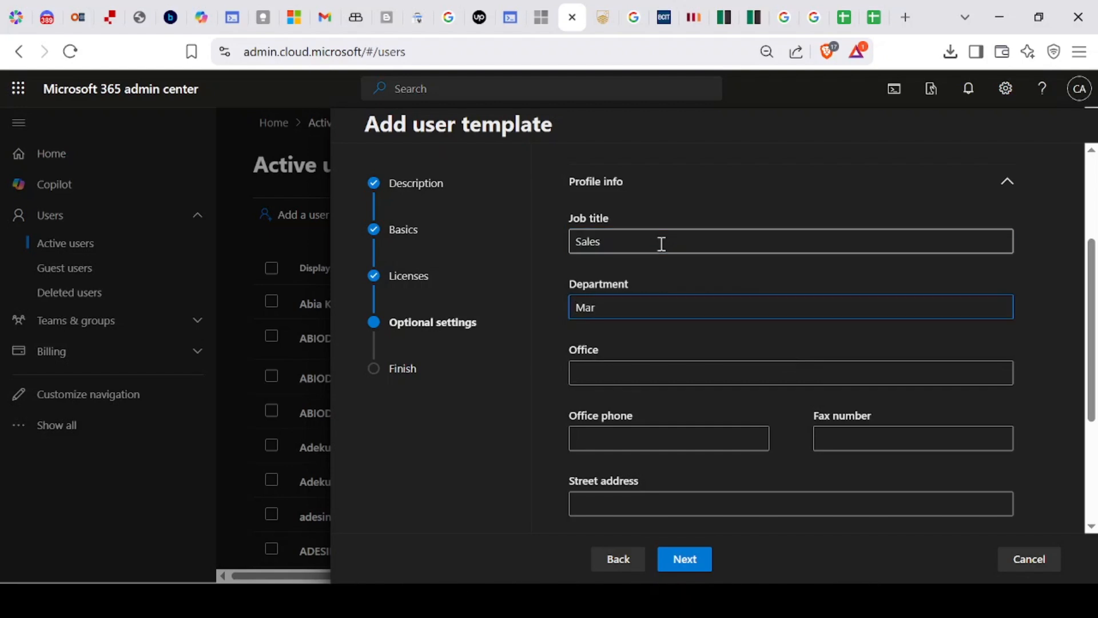
pyautogui.write('keting and Sales')
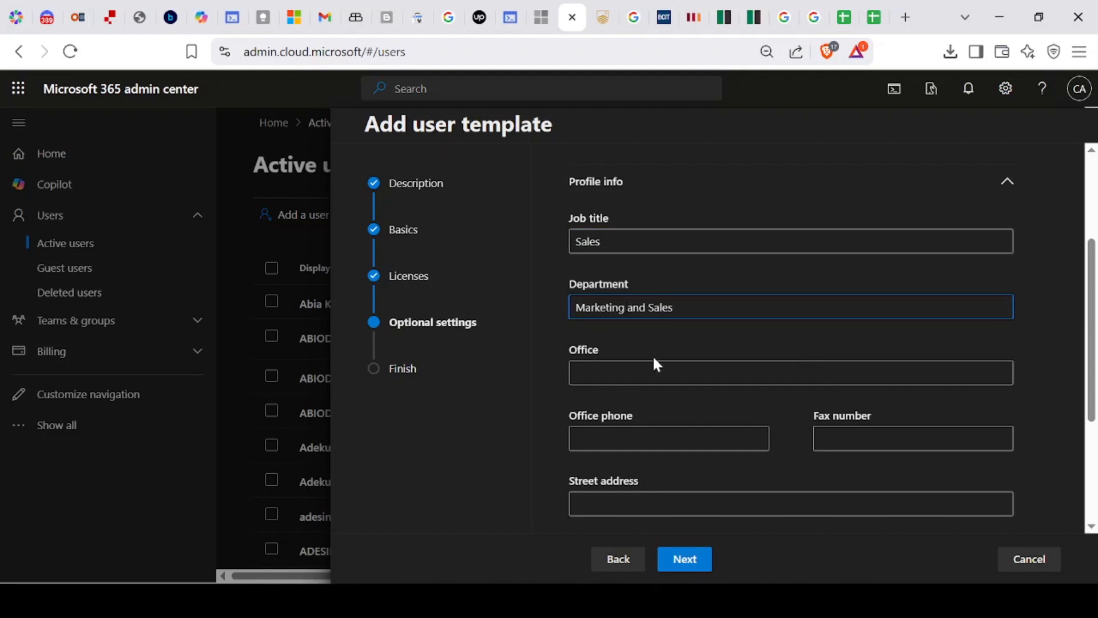
pyautogui.click(655, 372)
pyautogui.write('La')
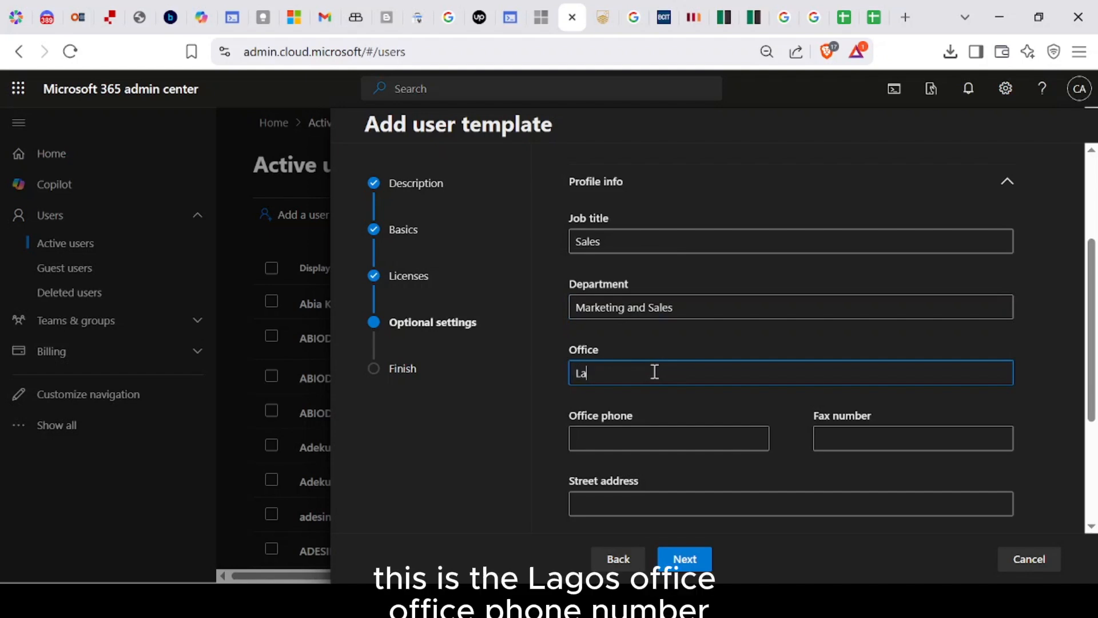
pyautogui.write('gos')
pyautogui.press('Tab')
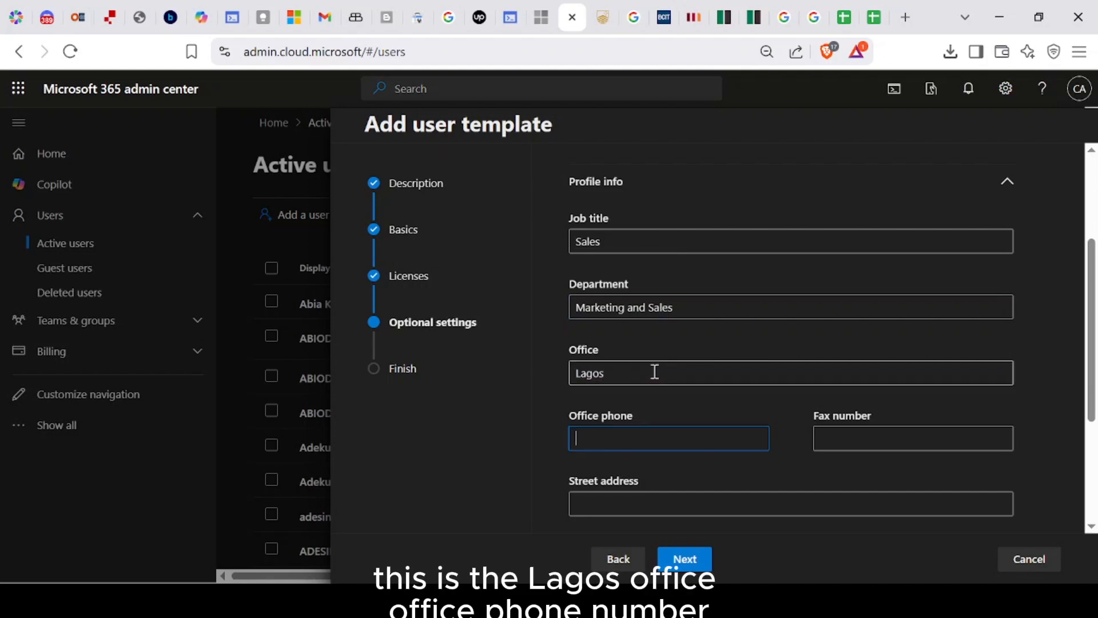
# Step: Set country or region to Nigeria and state or province to Lagos
pyautogui.scroll(-3, 655, 372)
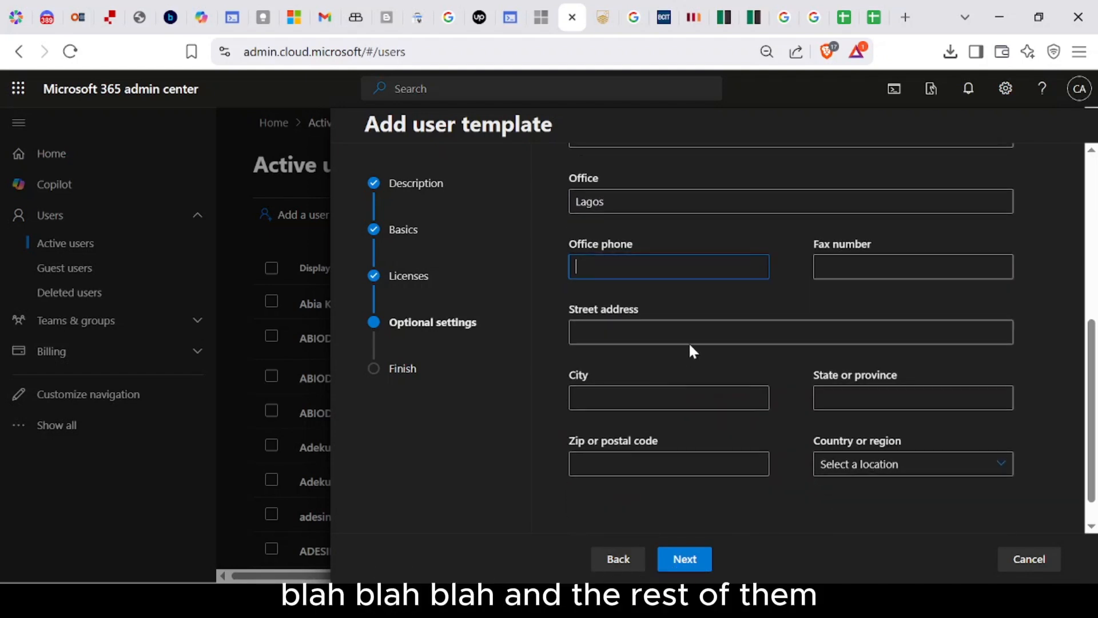
pyautogui.click(710, 332)
pyautogui.click(679, 392)
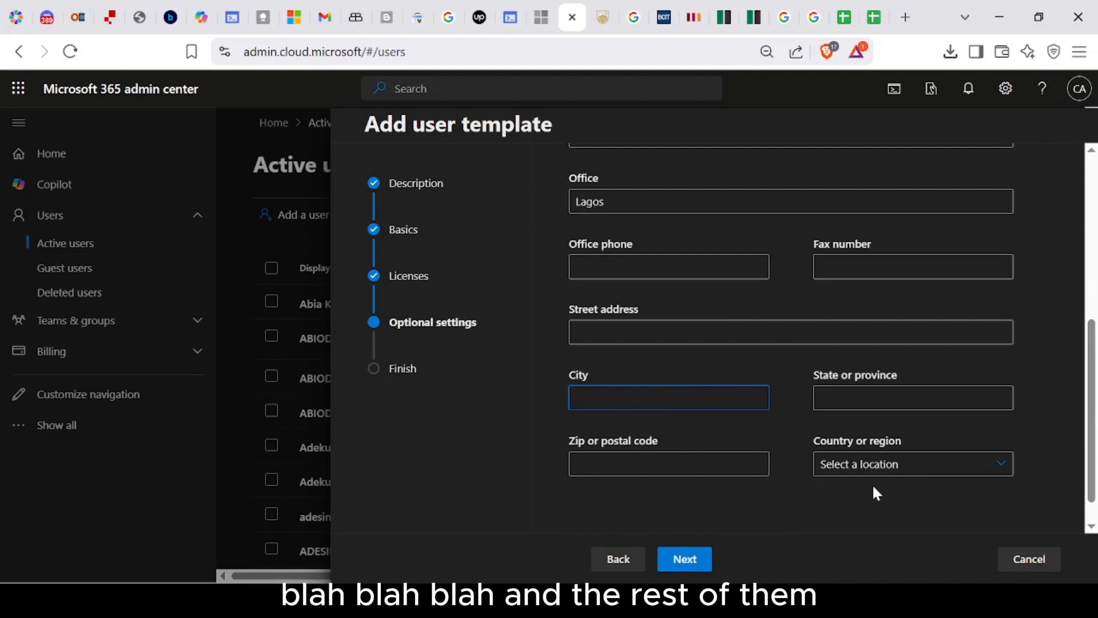
pyautogui.click(887, 464)
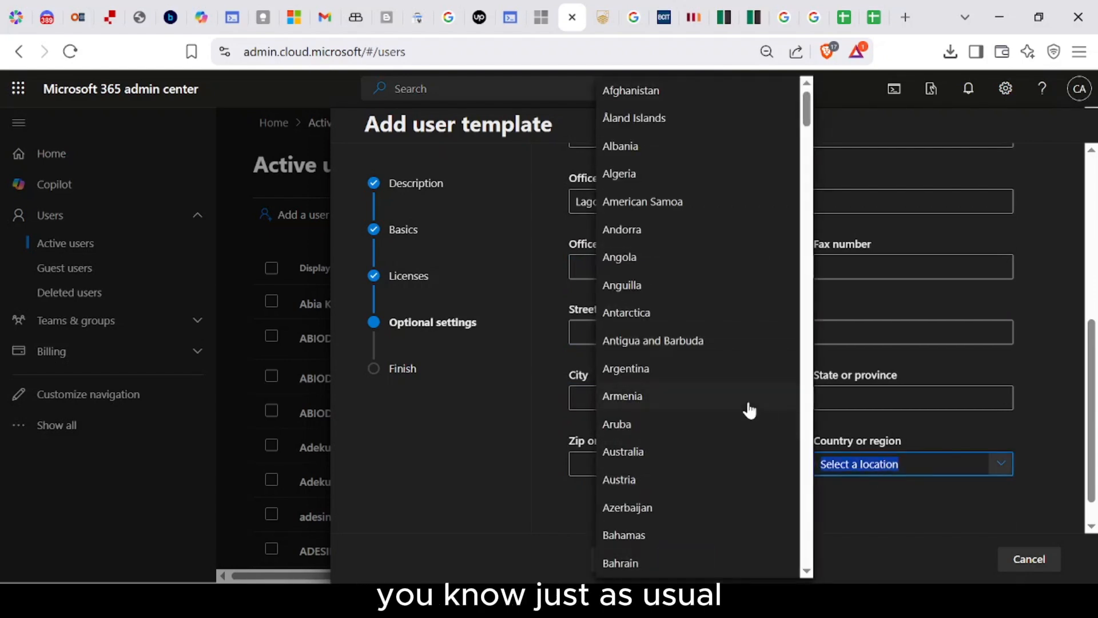
pyautogui.write('Nigeria')
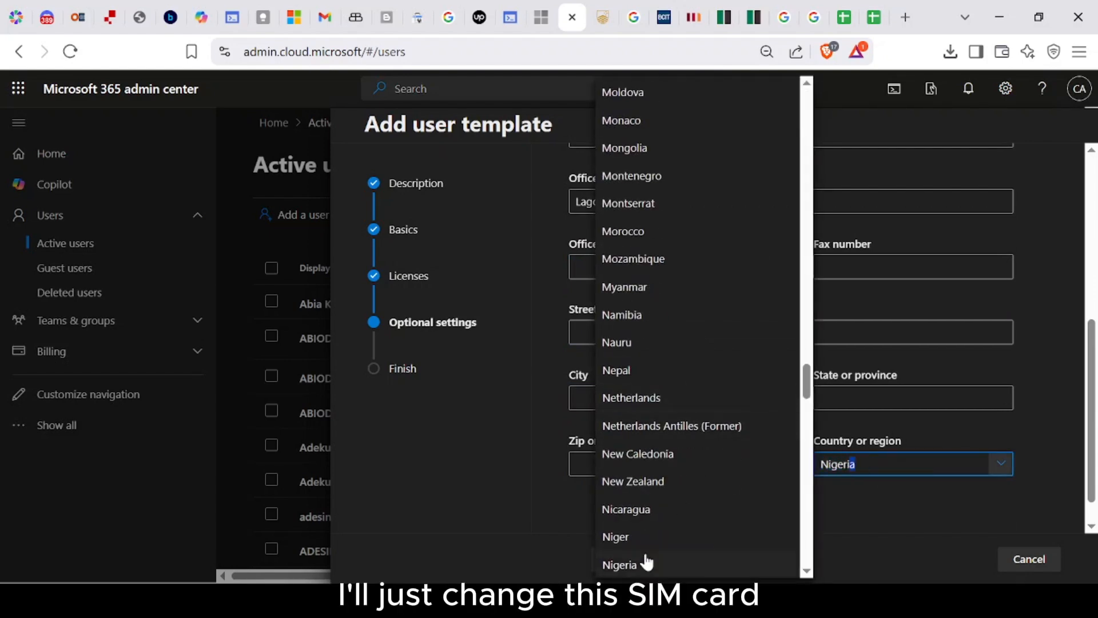
pyautogui.click(643, 561)
pyautogui.click(829, 401)
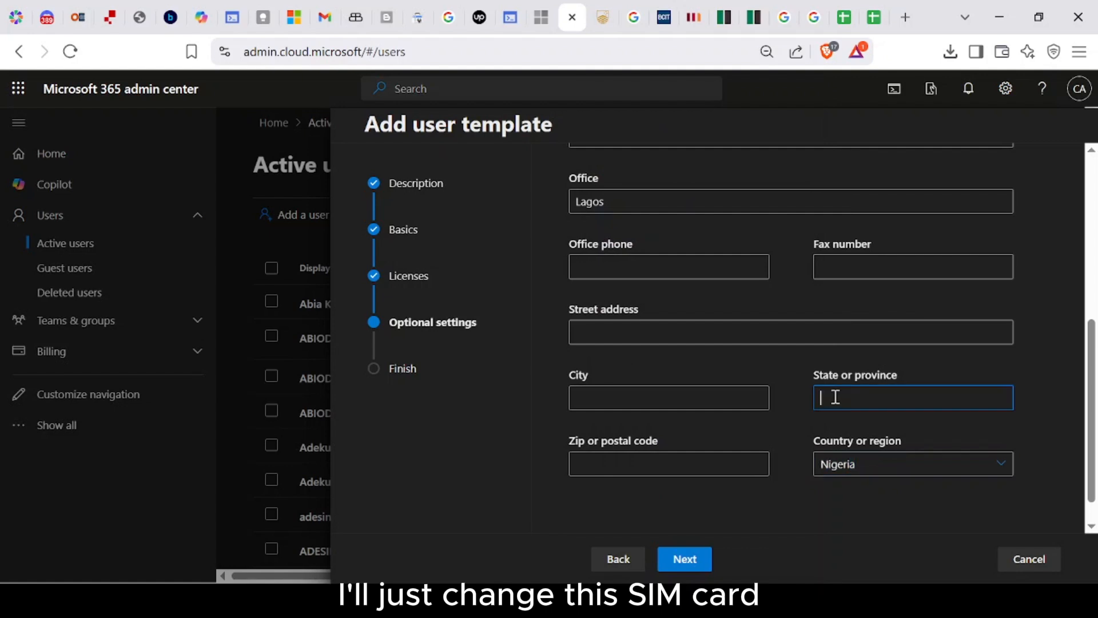
pyautogui.write('Lagos')
pyautogui.scroll(-1, 681, 441)
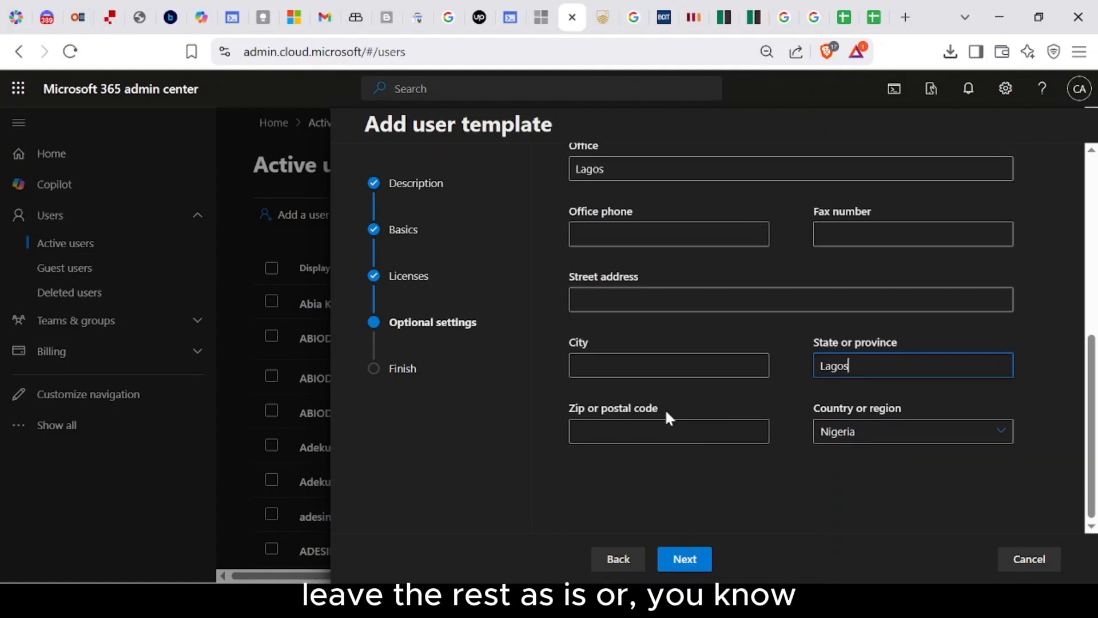
pyautogui.scroll(5, 681, 396)
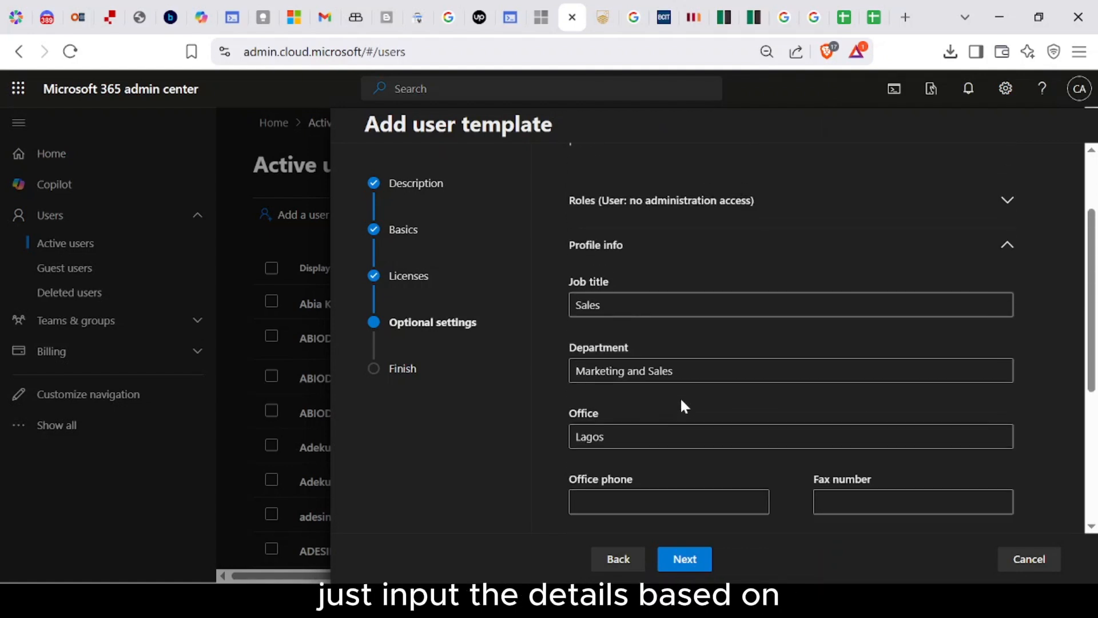
pyautogui.scroll(-3, 681, 396)
pyautogui.scroll(-3, 681, 396)
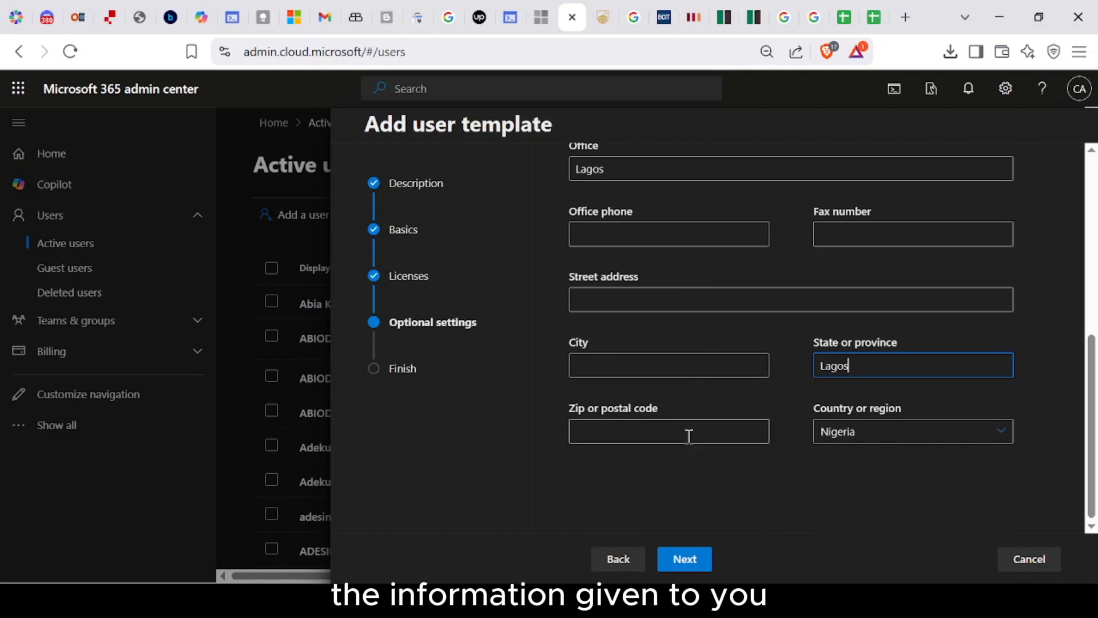
# Step: Review the Sales Team - Lagos template summary and finish adding it
pyautogui.click(685, 560)
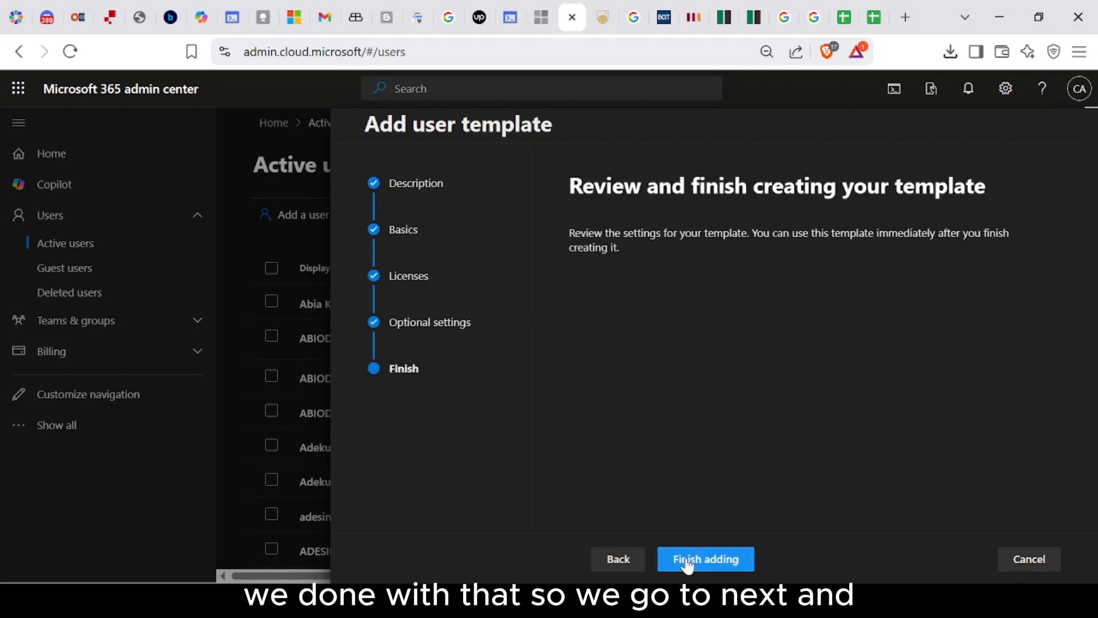
pyautogui.scroll(-5, 695, 409)
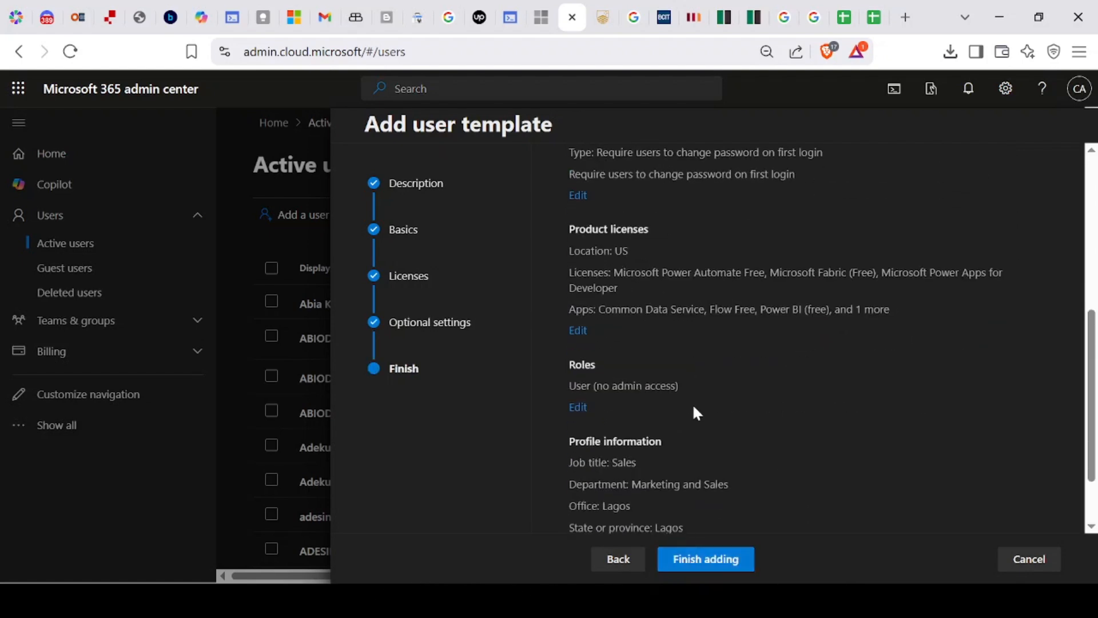
pyautogui.scroll(4, 695, 407)
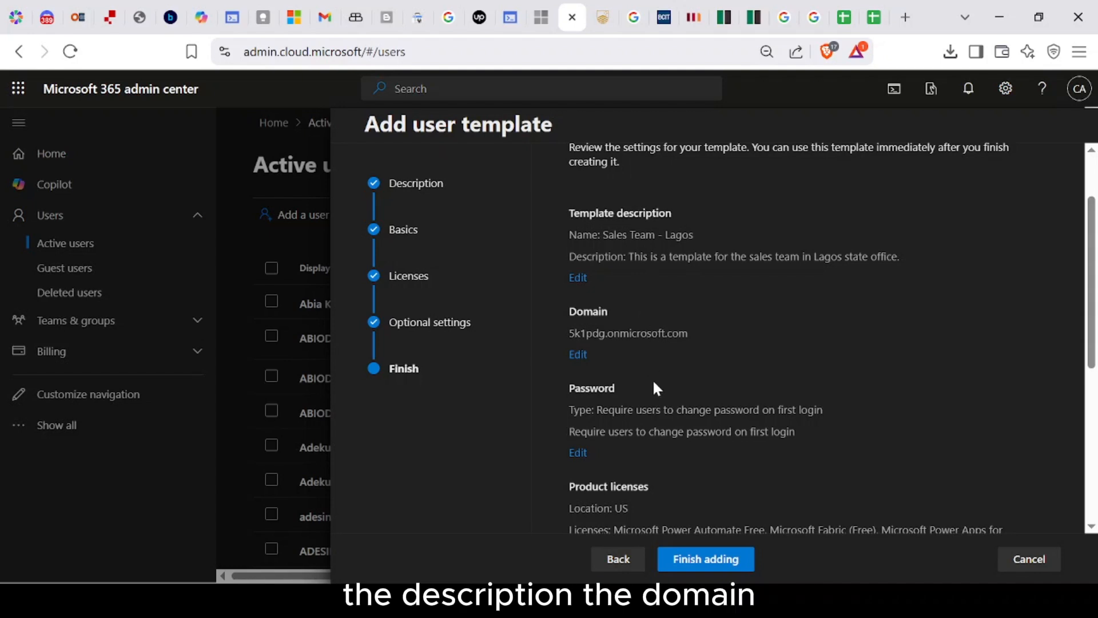
pyautogui.scroll(-3, 614, 333)
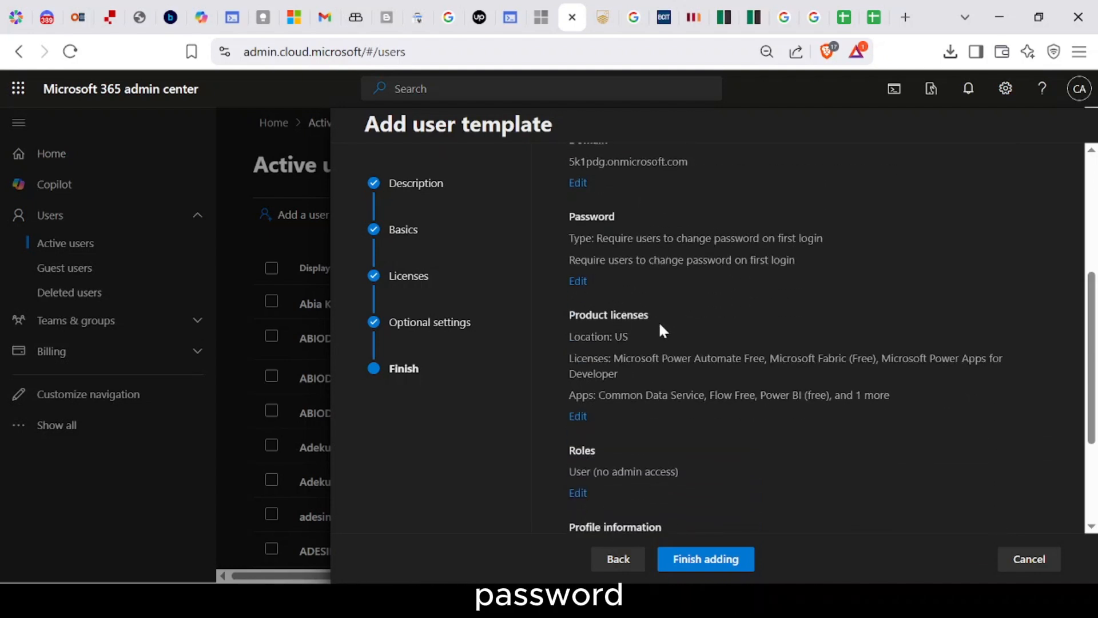
pyautogui.scroll(-2, 662, 331)
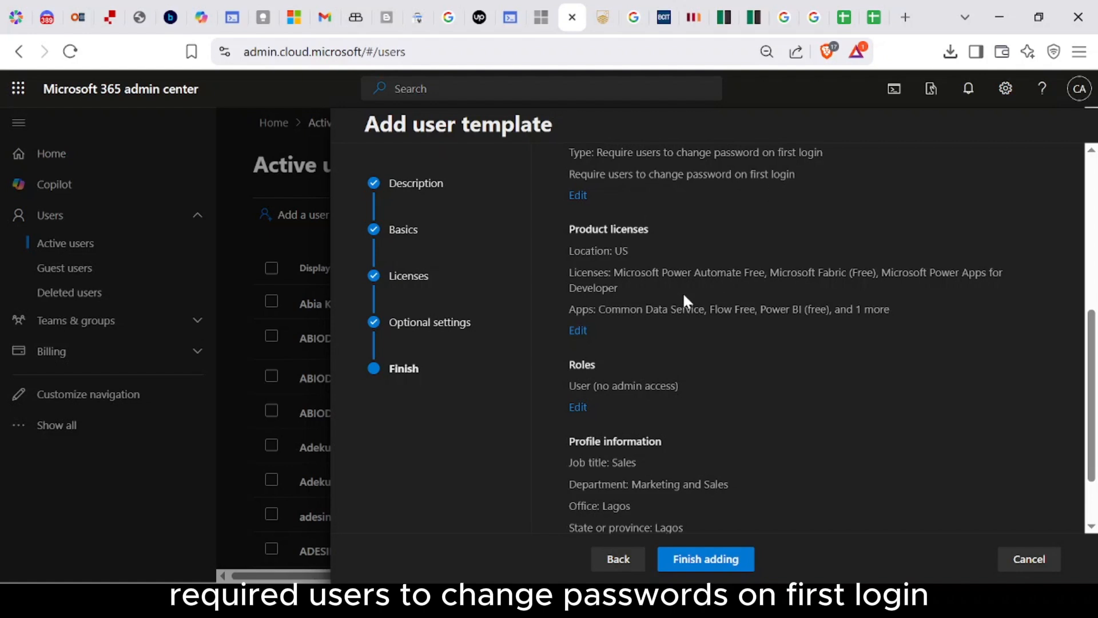
pyautogui.scroll(-2, 612, 319)
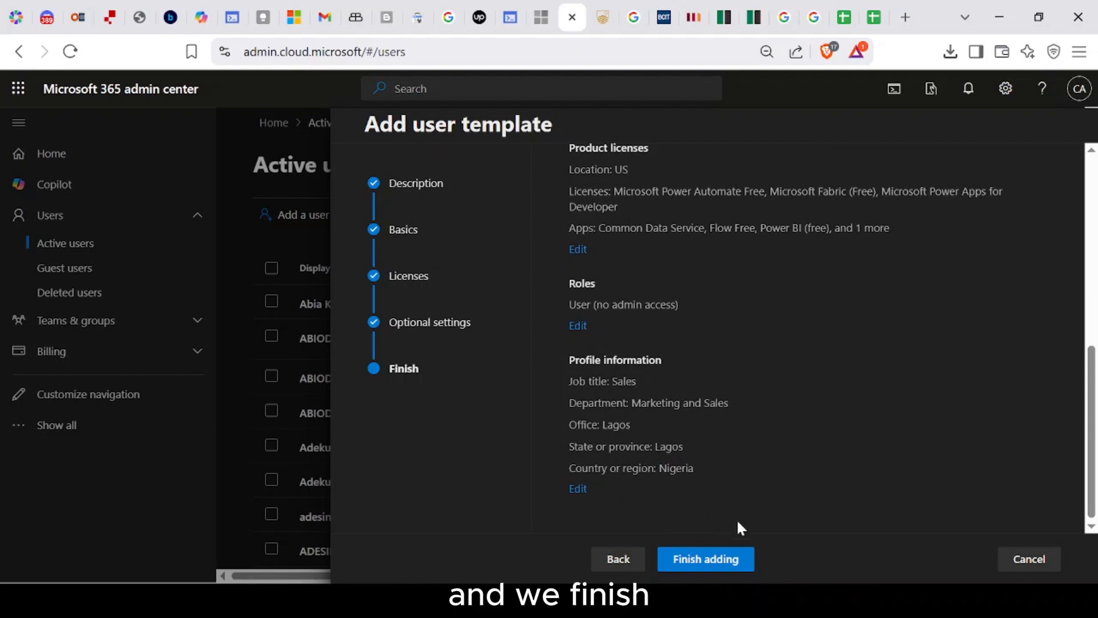
pyautogui.click(738, 560)
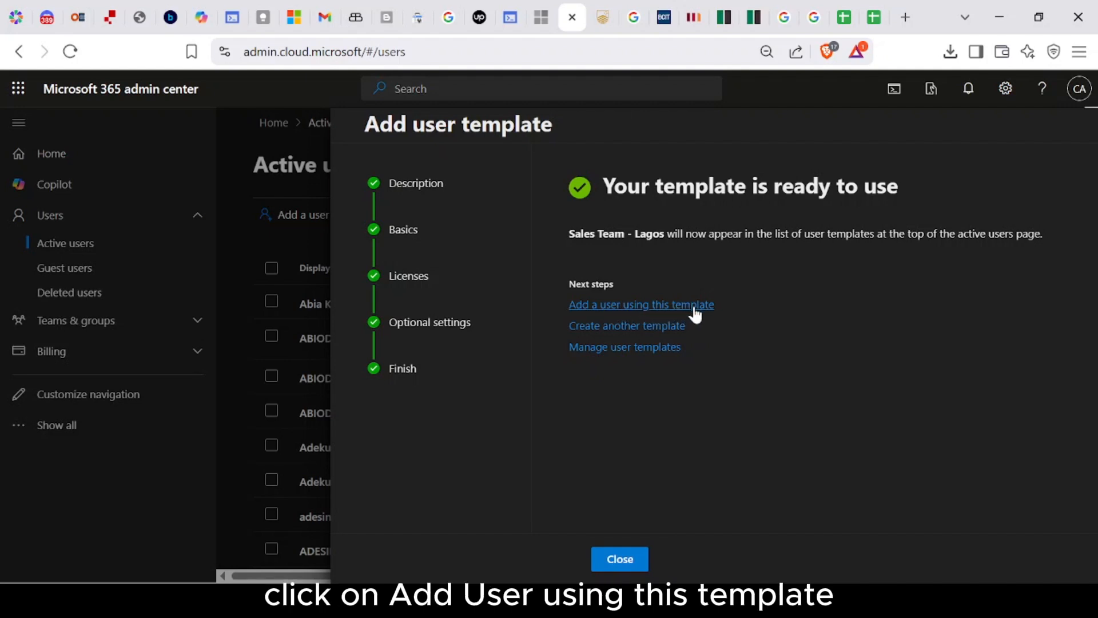
# Step: Close the wizard, return to Active users, and check the User templates list shows Sales Team - Lagos
pyautogui.click(630, 564)
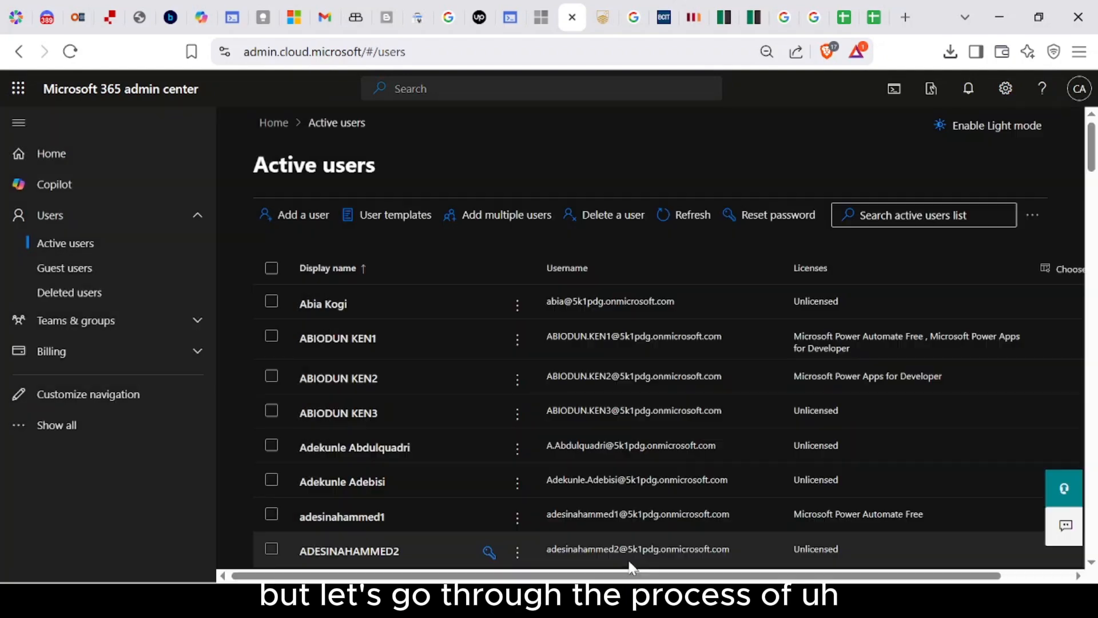
pyautogui.click(195, 222)
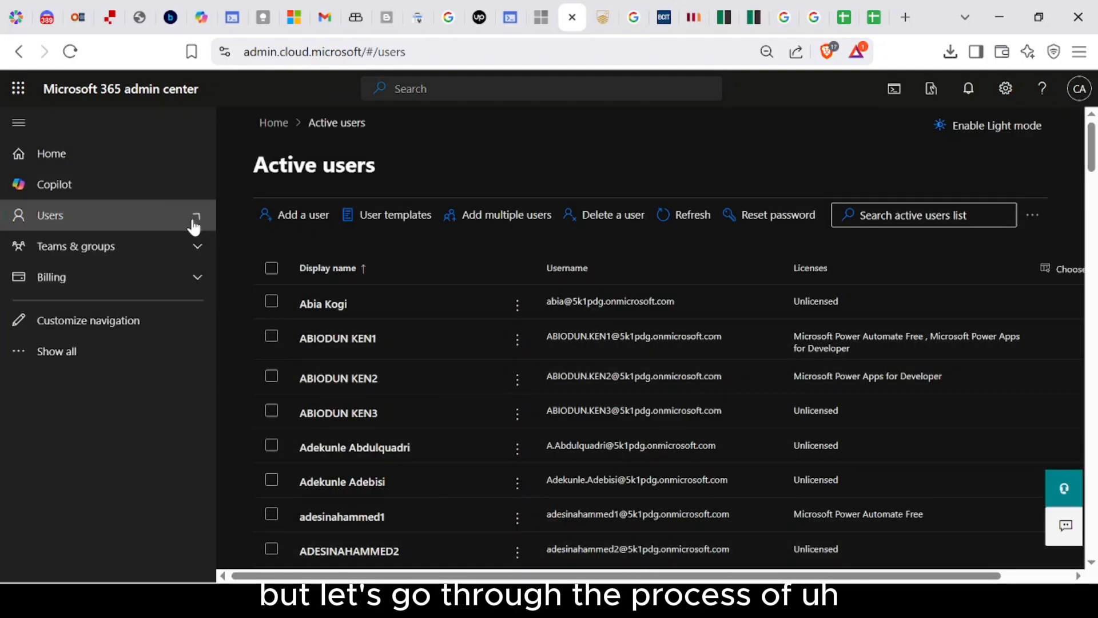
pyautogui.click(125, 165)
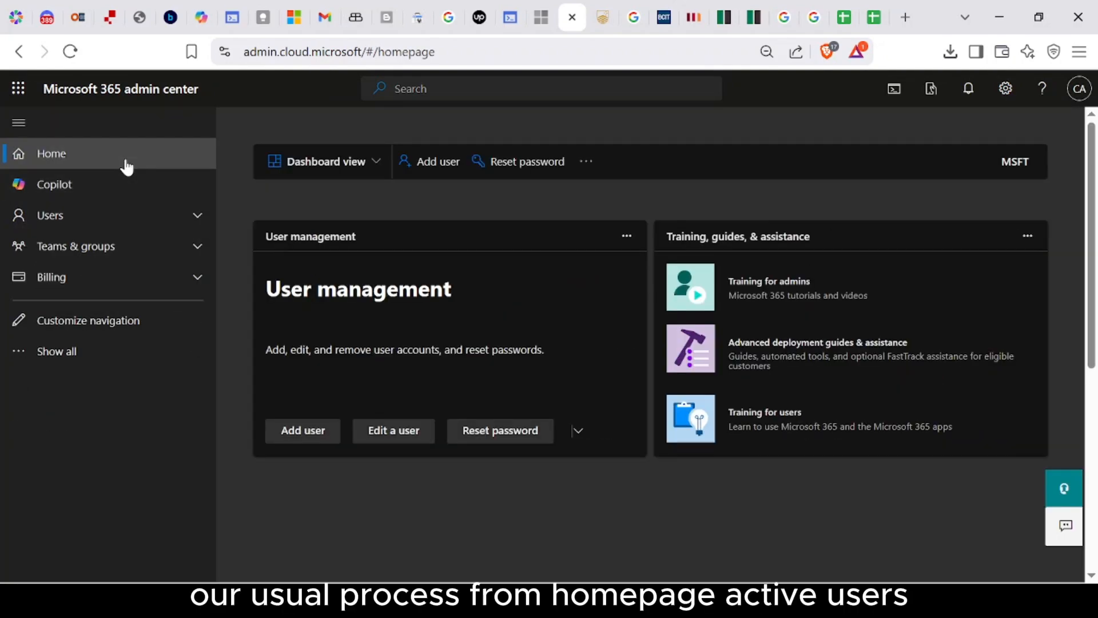
pyautogui.click(198, 213)
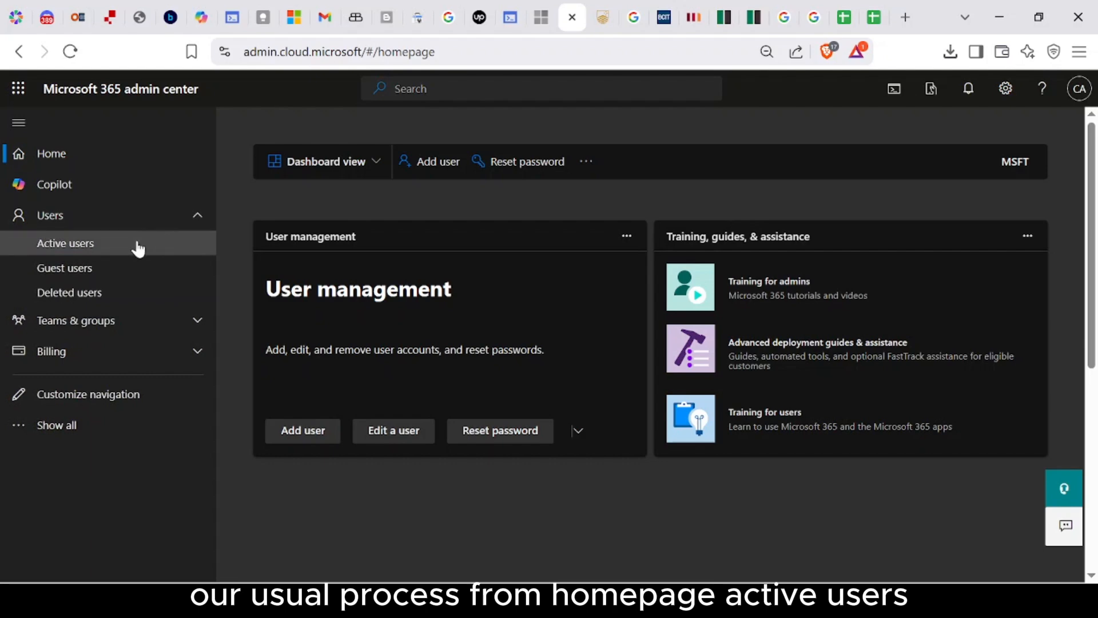
pyautogui.click(108, 248)
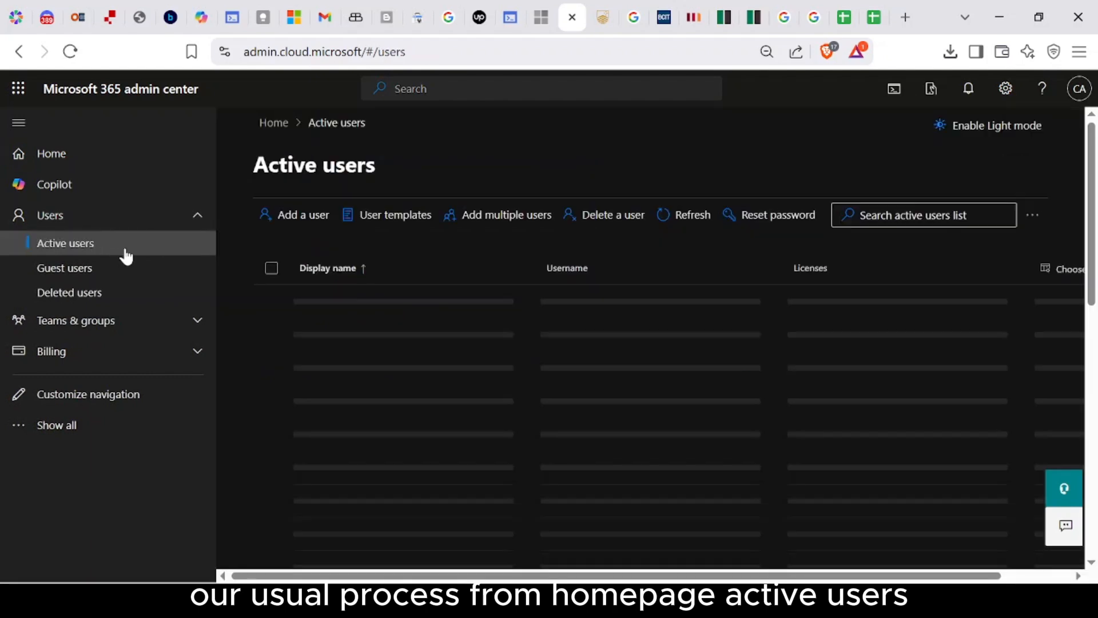
pyautogui.click(391, 216)
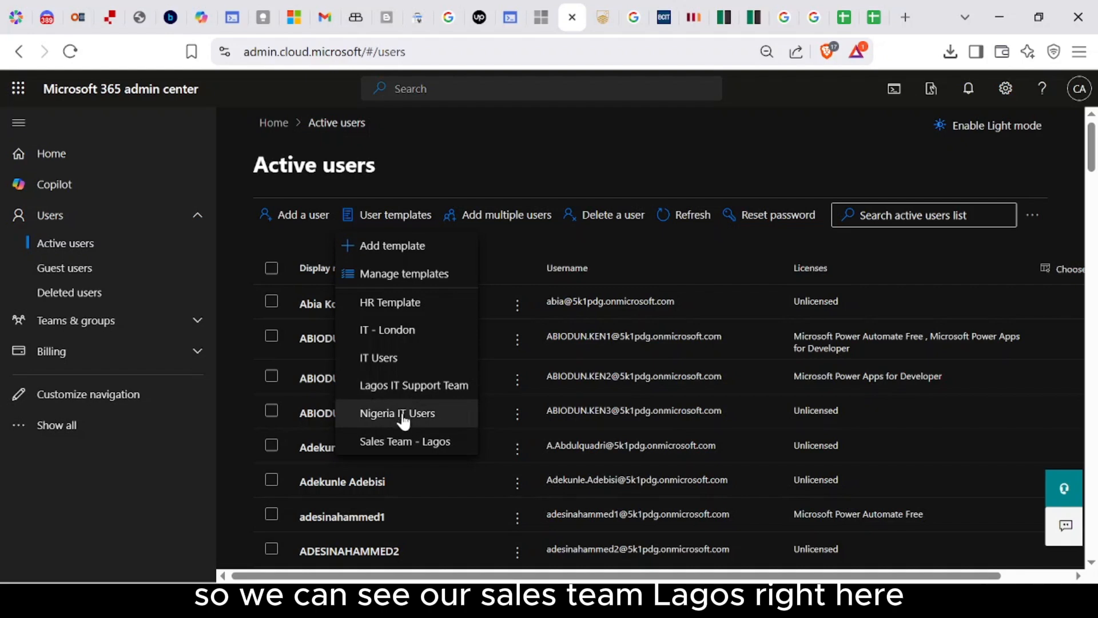
# Step: Start adding a user from the Sales Team - Lagos template
pyautogui.click(406, 449)
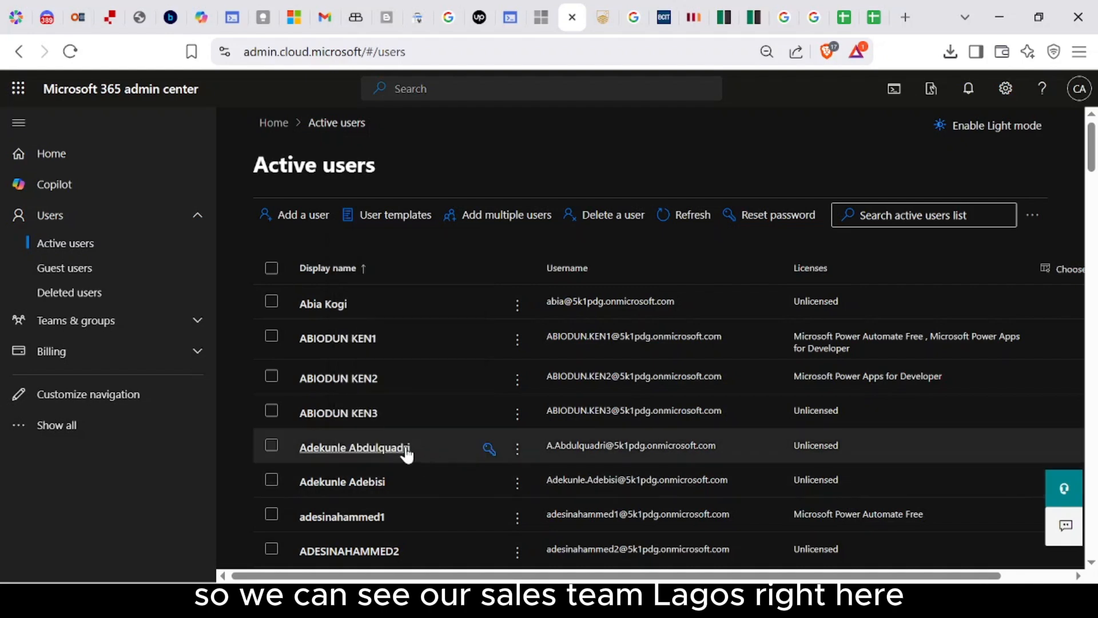
pyautogui.click(400, 216)
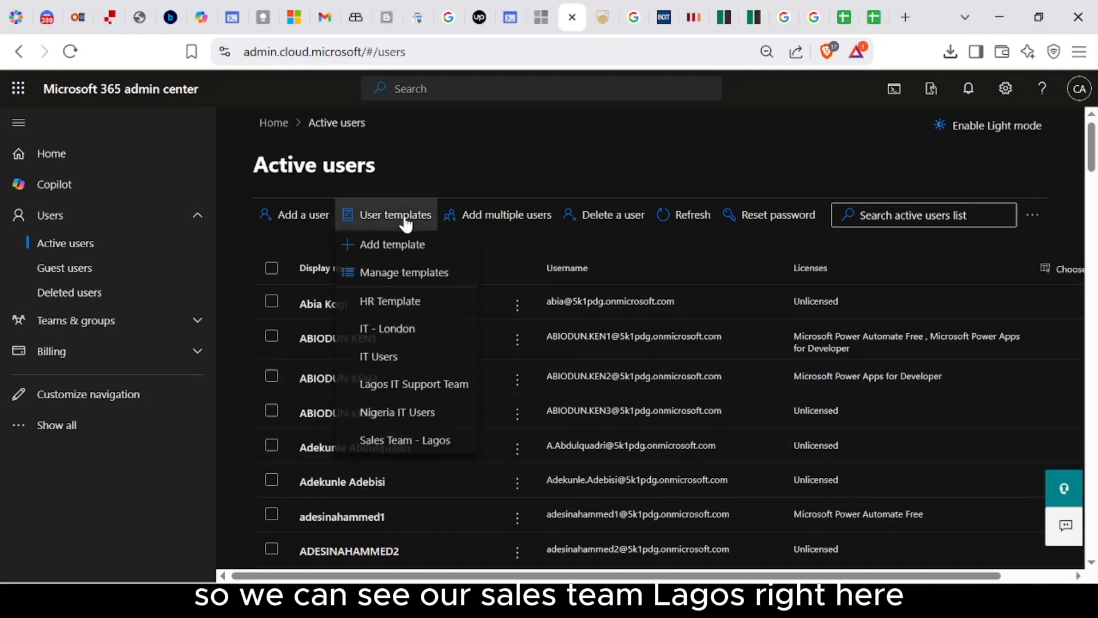
pyautogui.click(405, 449)
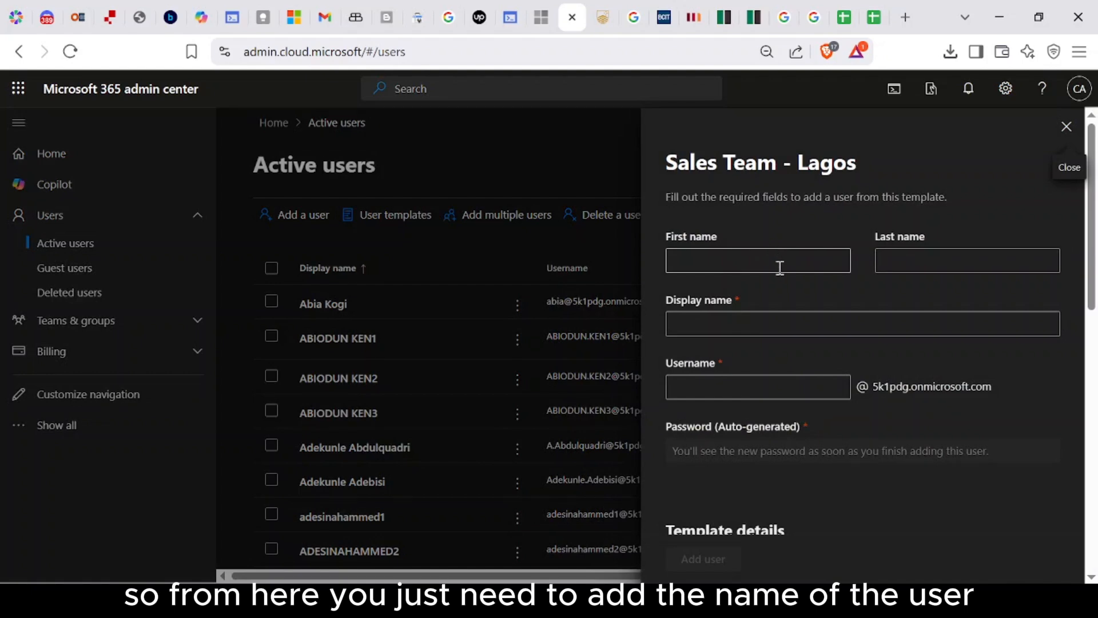
# Step: Enter the new user's first name, last name and username, letting the display name auto-fill
pyautogui.click(775, 266)
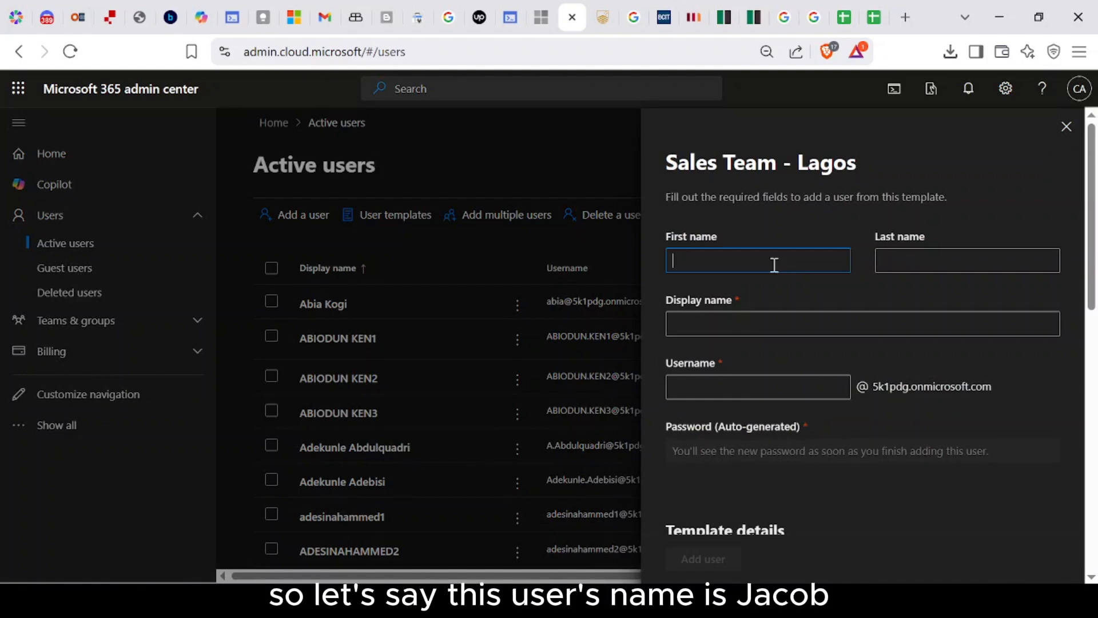
pyautogui.press('Tab')
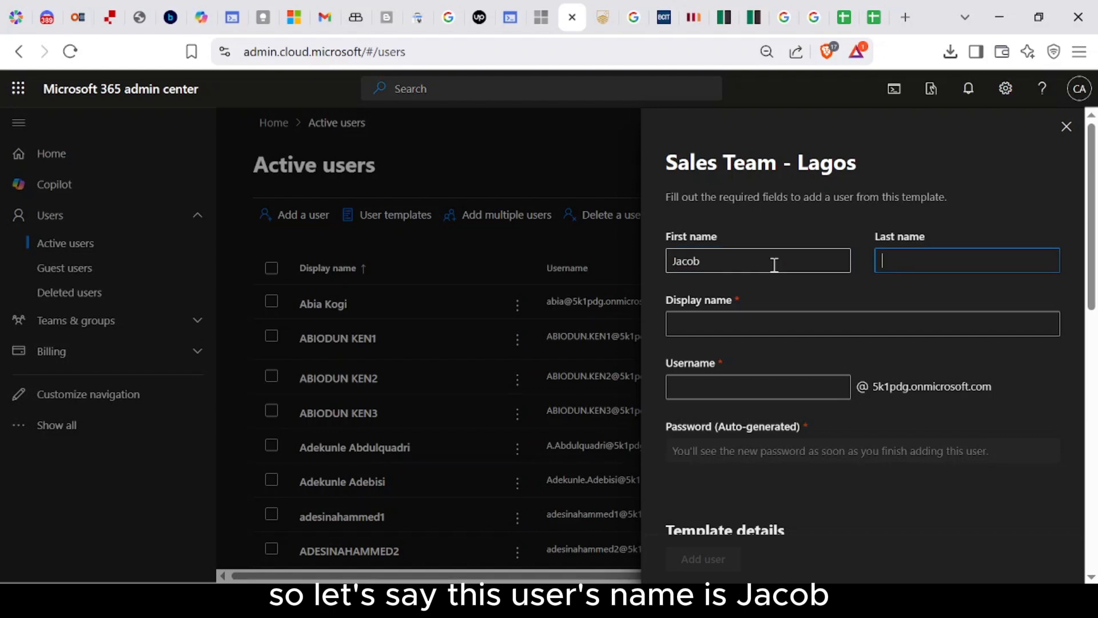
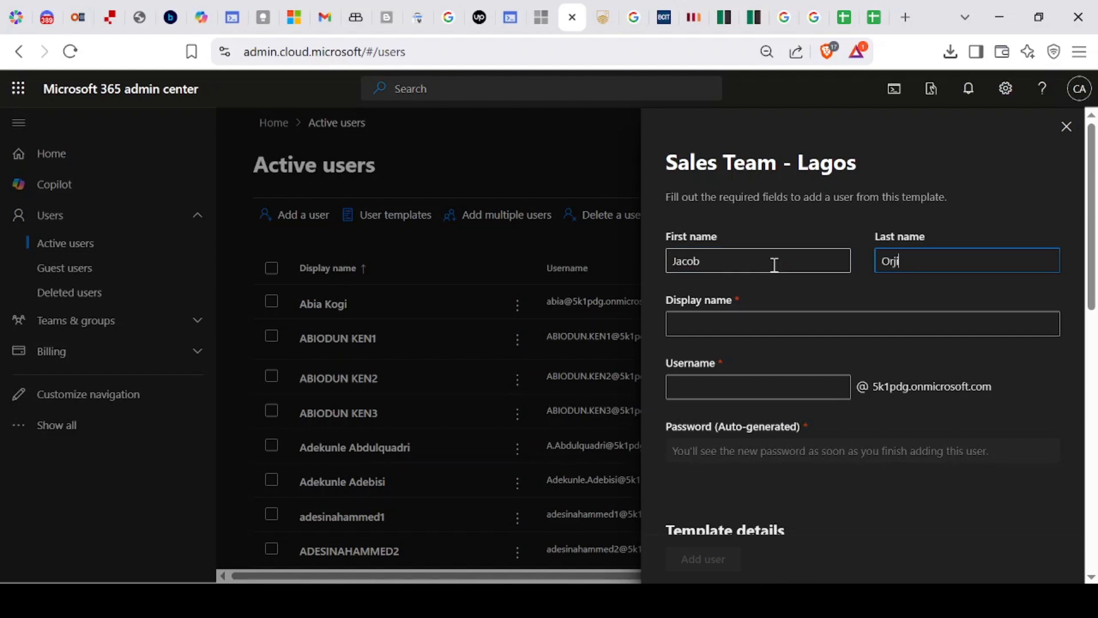
pyautogui.press('Tab')
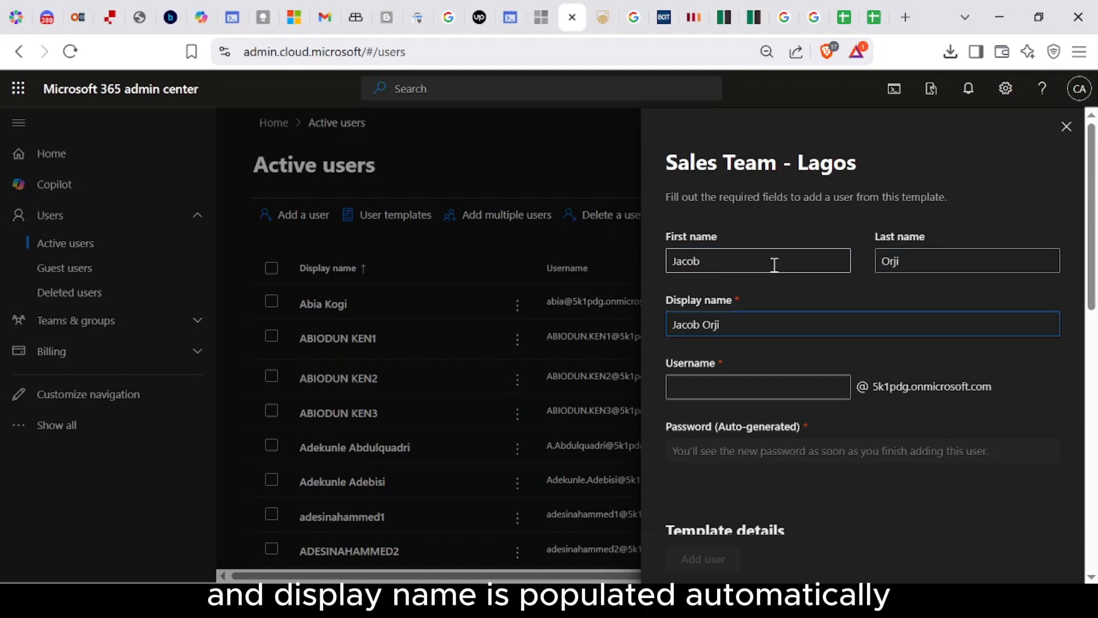
pyautogui.press('Tab')
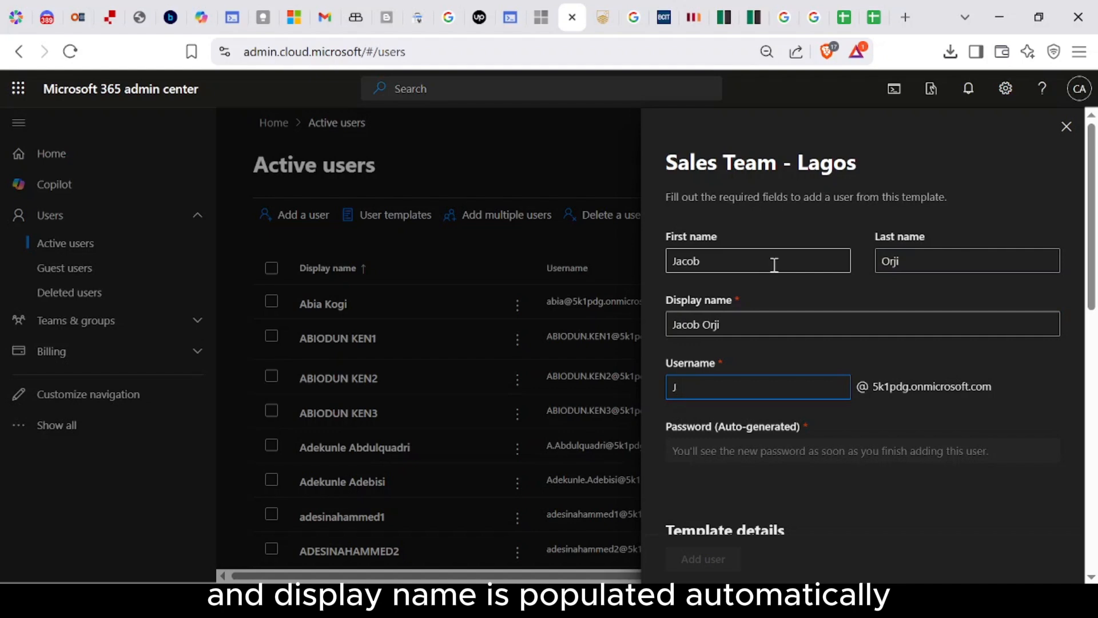
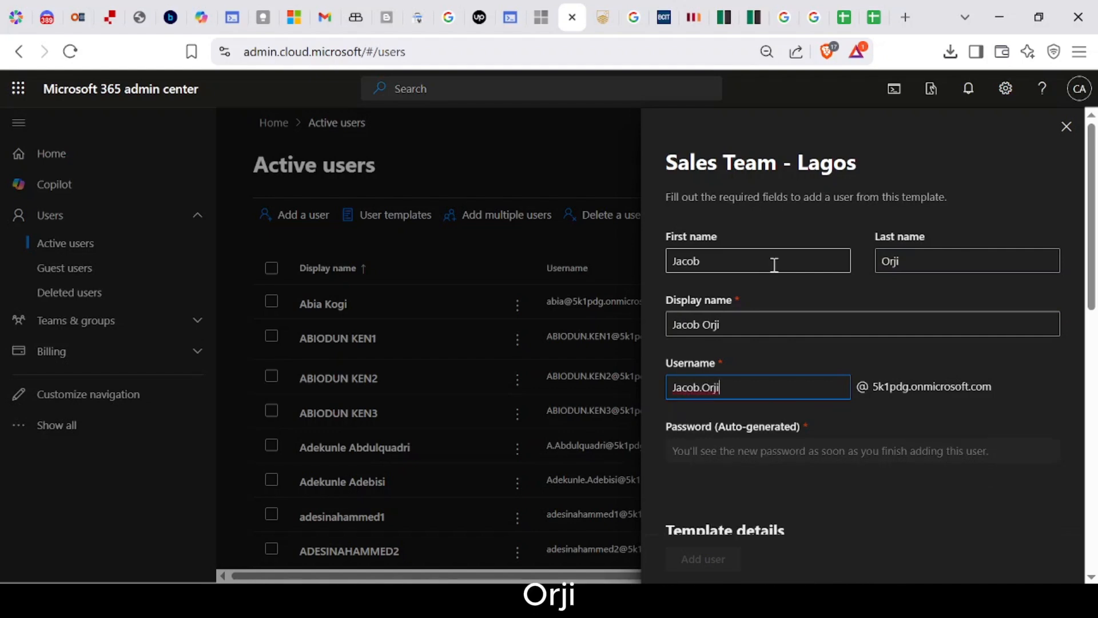
# Step: Run the username availability check, keep Sales Team - Lagos selected, and review its three licenses and roles
pyautogui.click(866, 350)
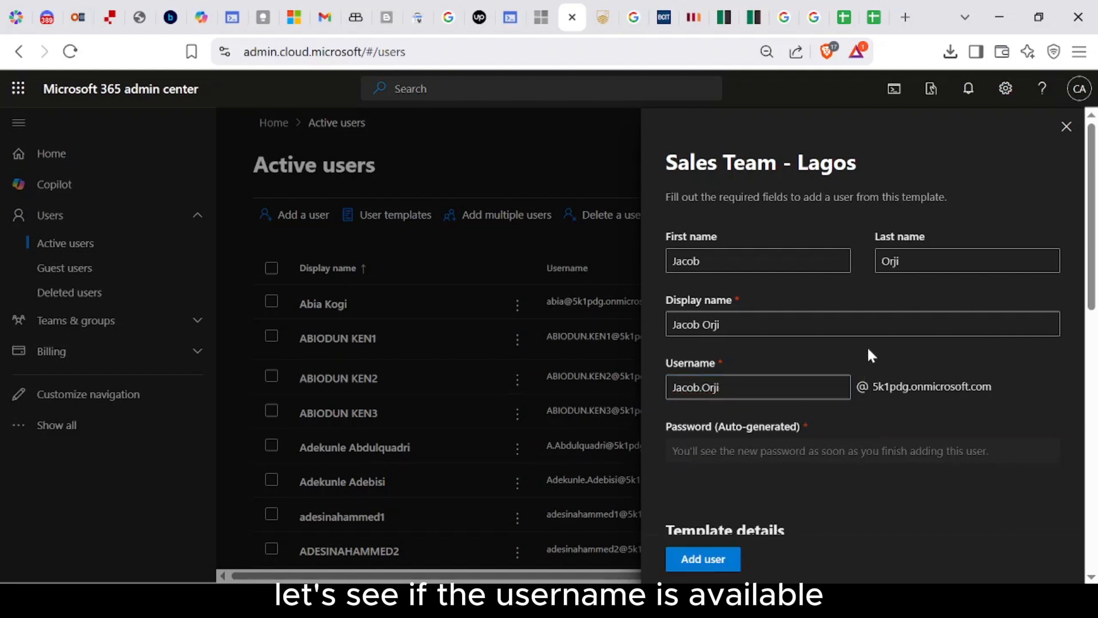
pyautogui.scroll(-3, 866, 361)
pyautogui.scroll(-2, 869, 369)
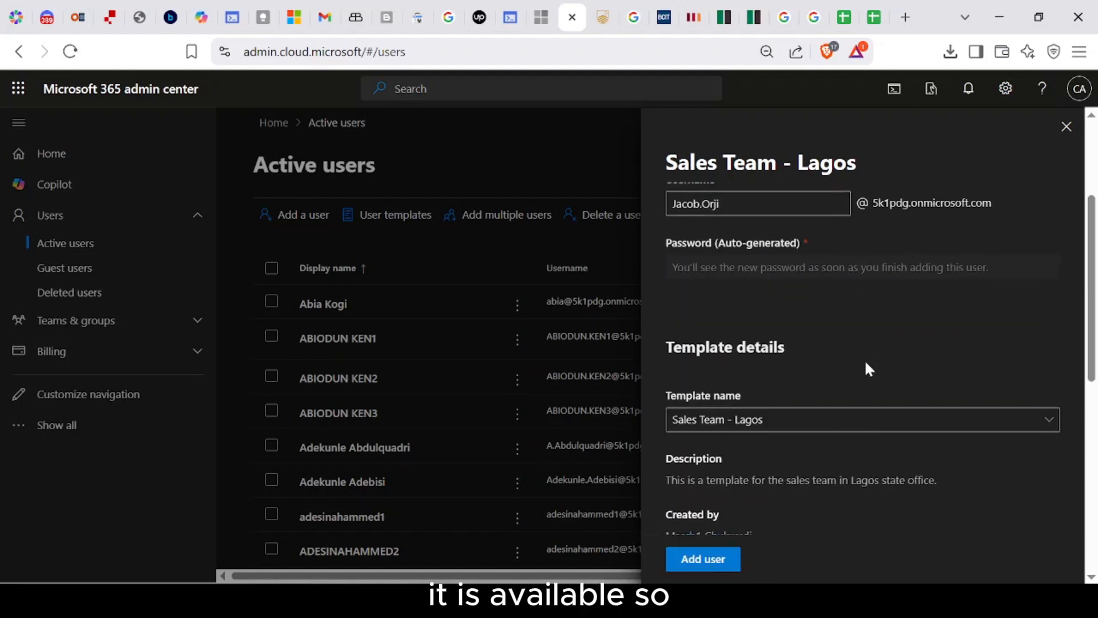
pyautogui.click(872, 349)
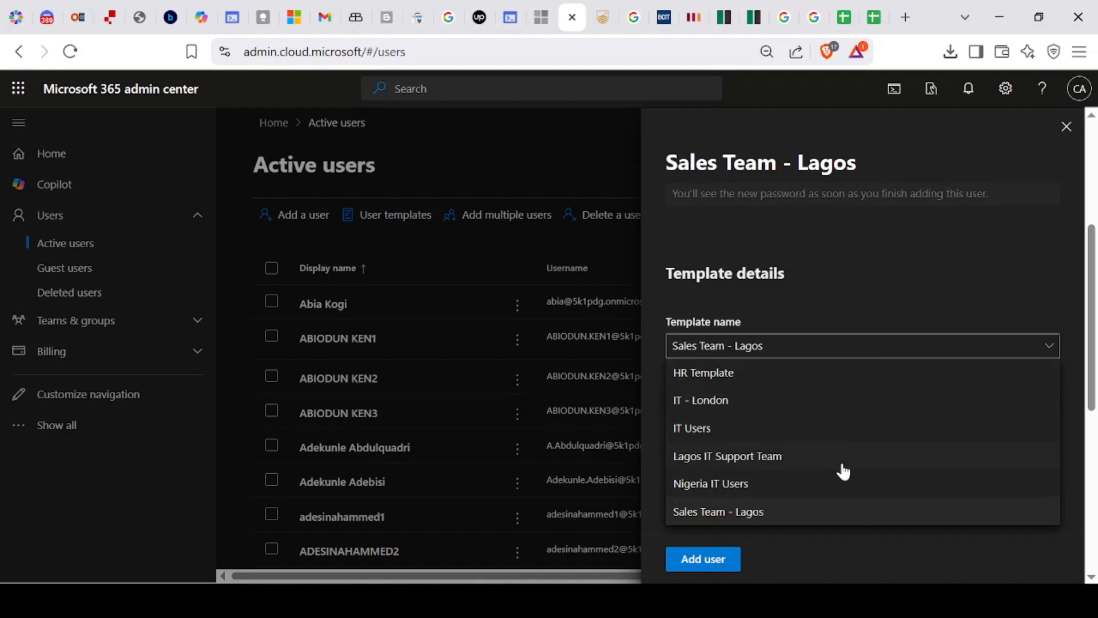
pyautogui.click(858, 297)
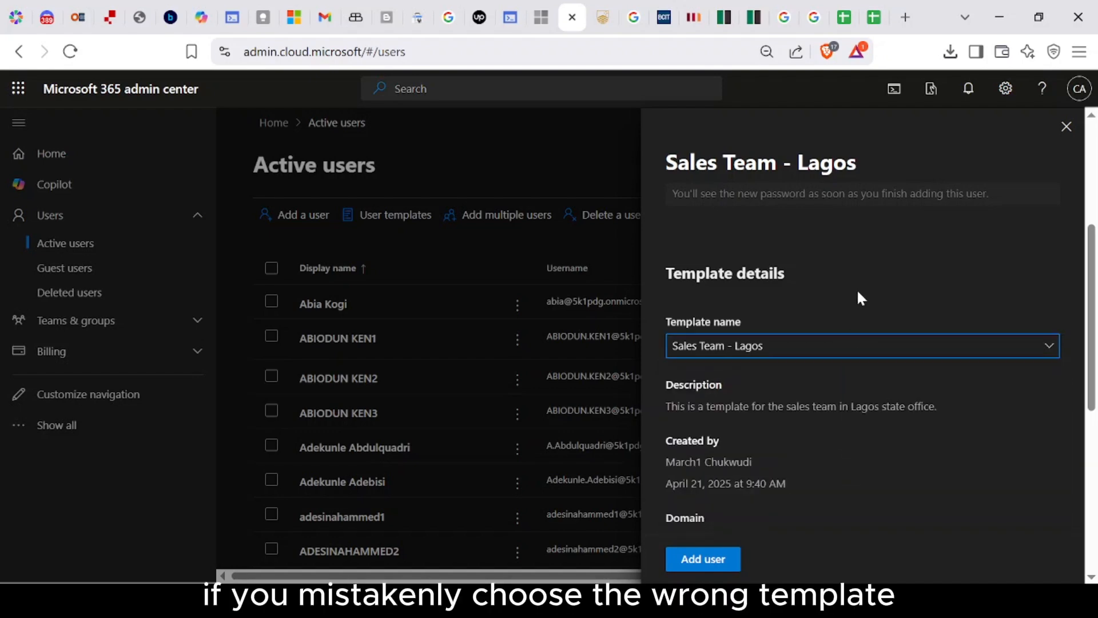
pyautogui.scroll(-6, 881, 395)
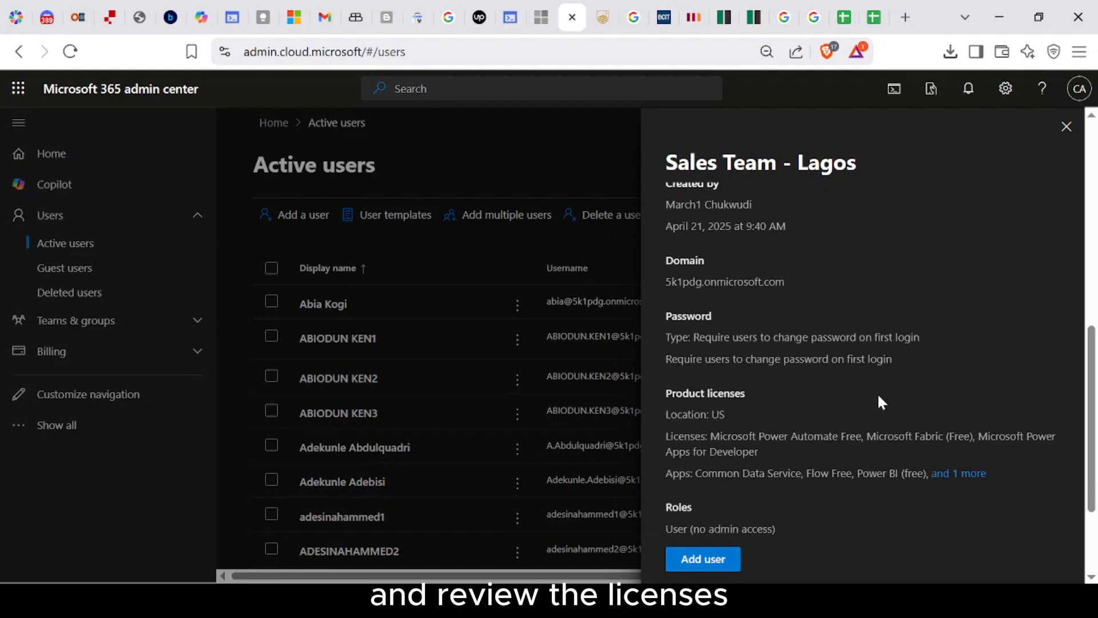
pyautogui.scroll(9, 879, 396)
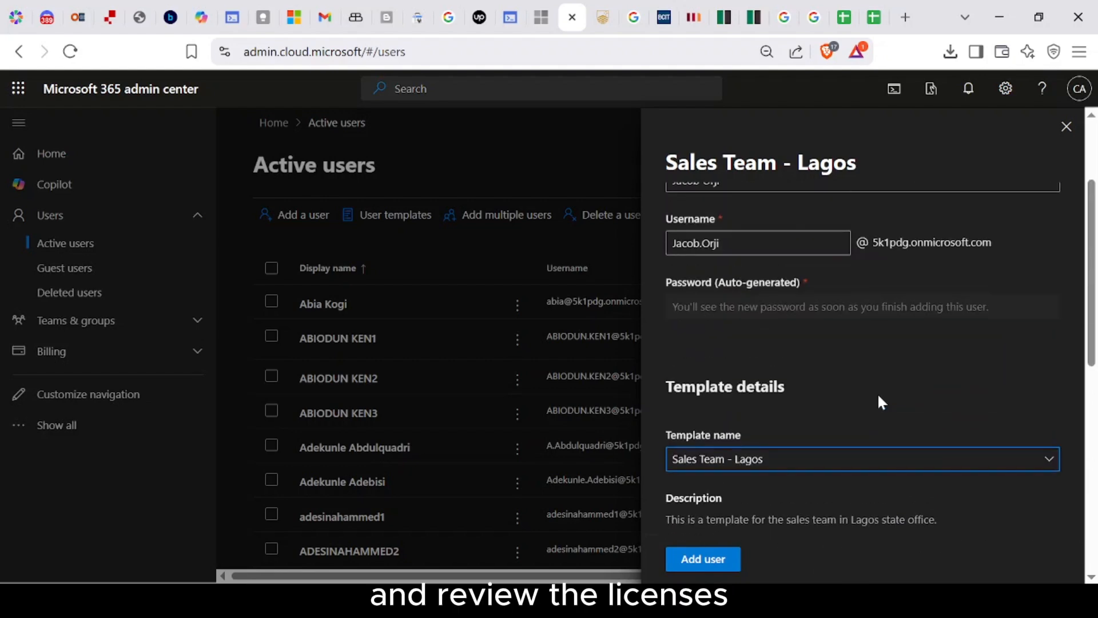
pyautogui.scroll(-8, 880, 396)
pyautogui.scroll(-2, 879, 396)
pyautogui.scroll(9, 879, 396)
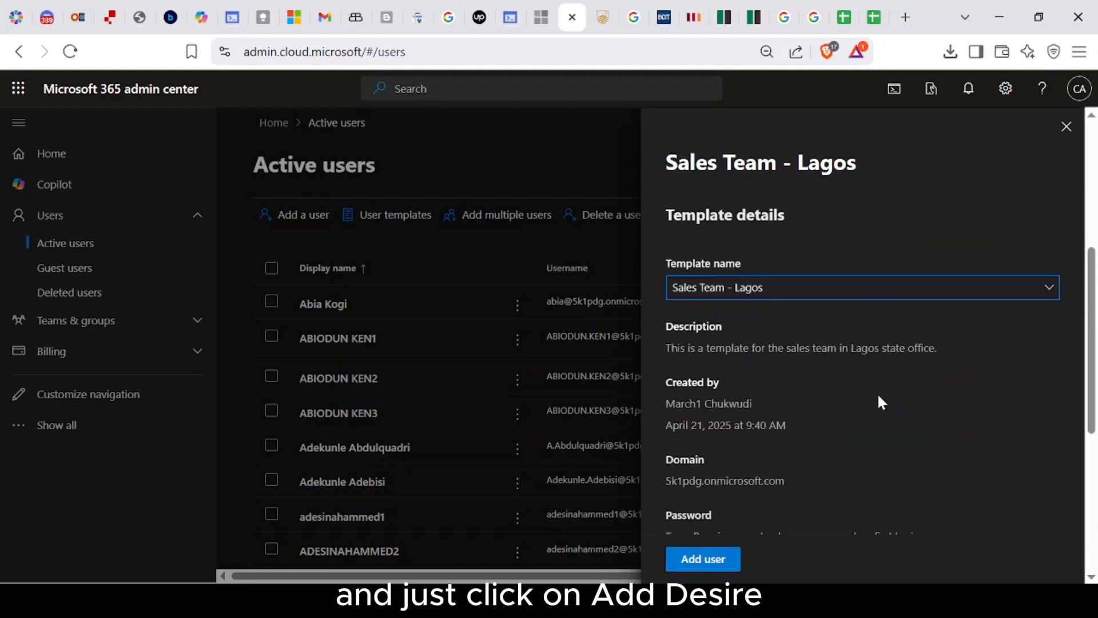
pyautogui.scroll(1, 870, 403)
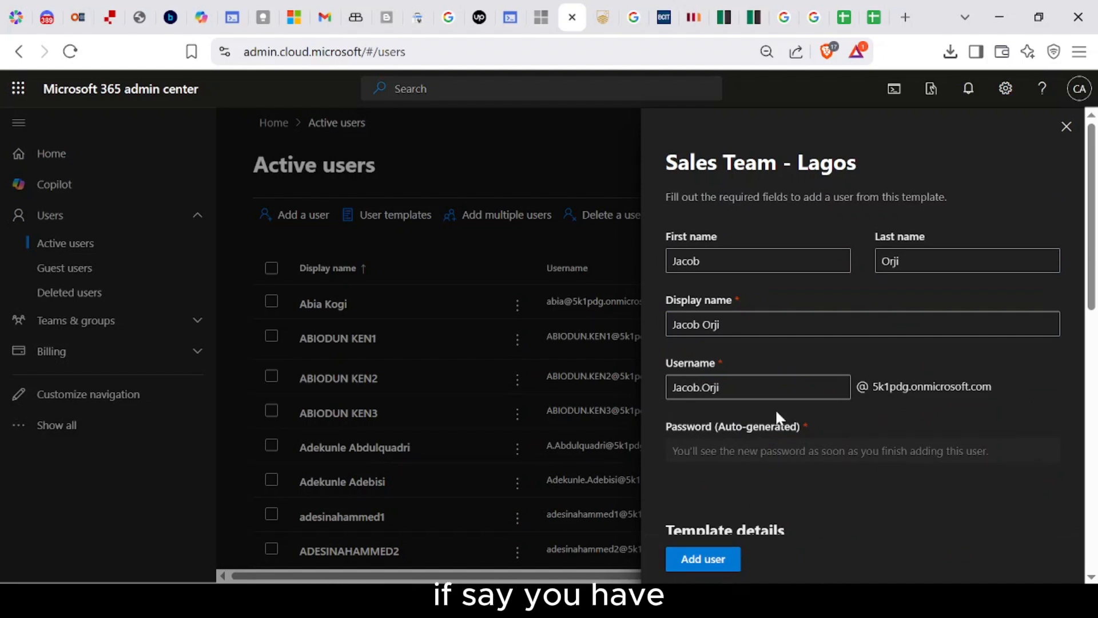
pyautogui.scroll(-8, 774, 409)
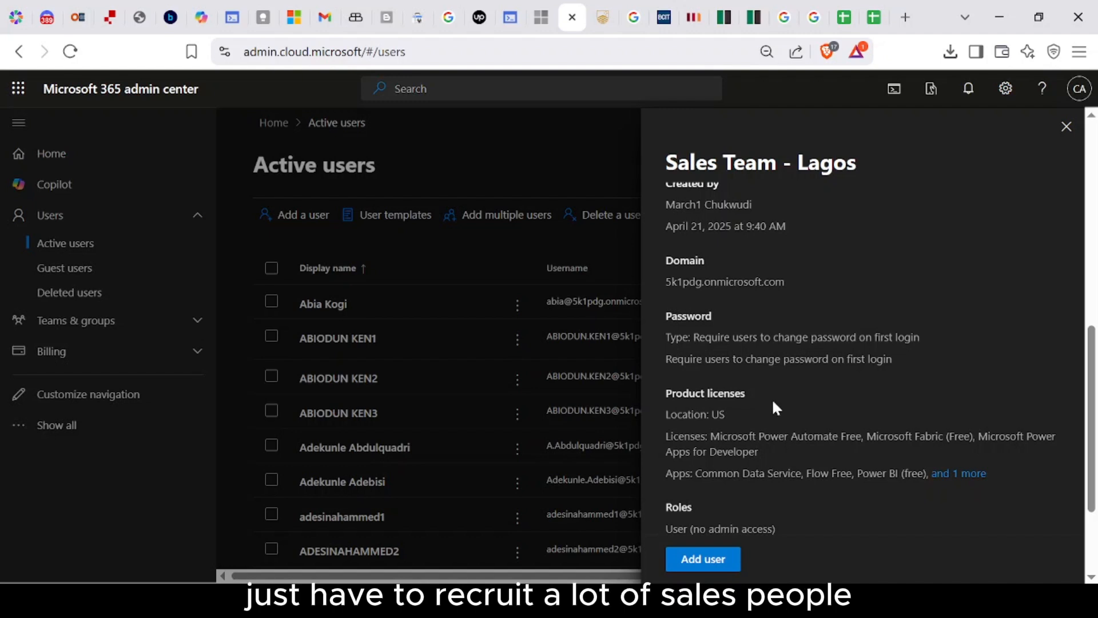
# Step: Add the user with an auto-generated password and dismiss the confirmation
pyautogui.click(712, 564)
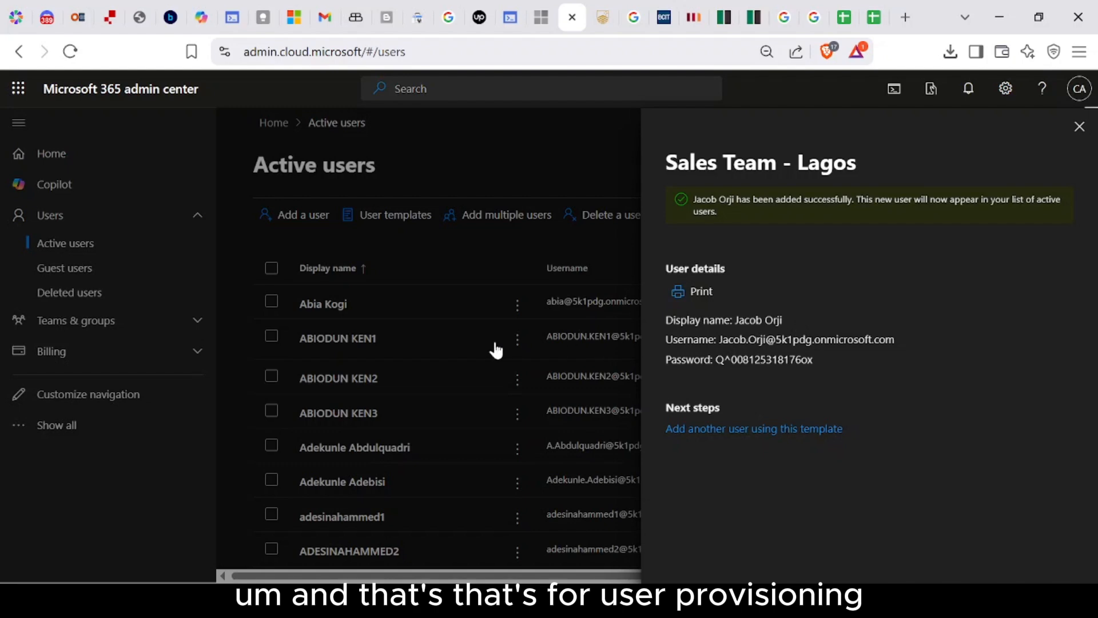
pyautogui.click(1080, 126)
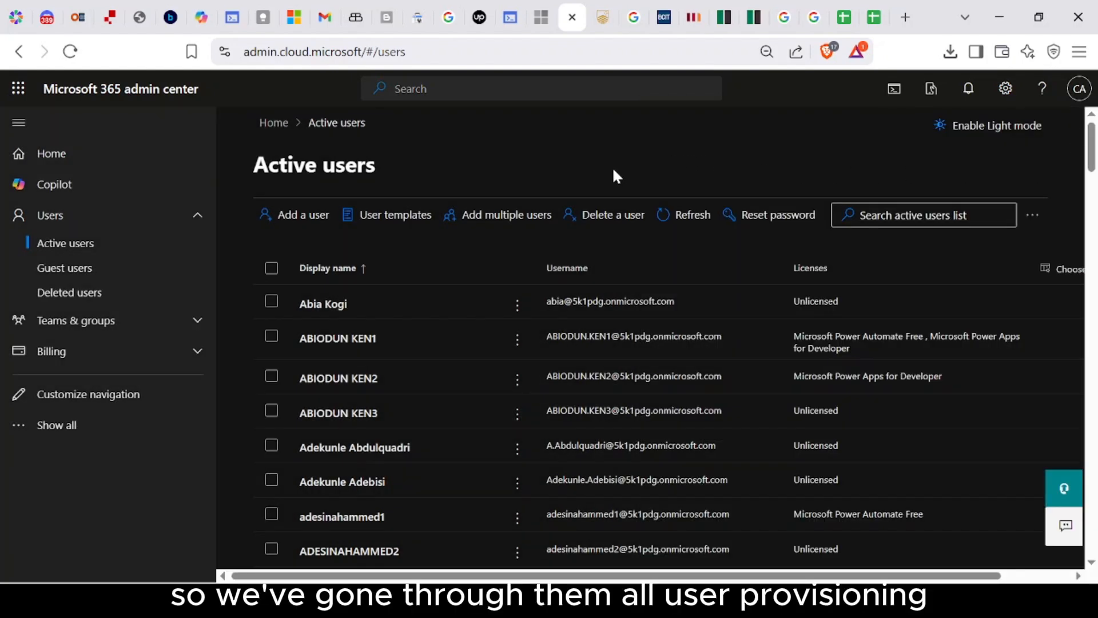